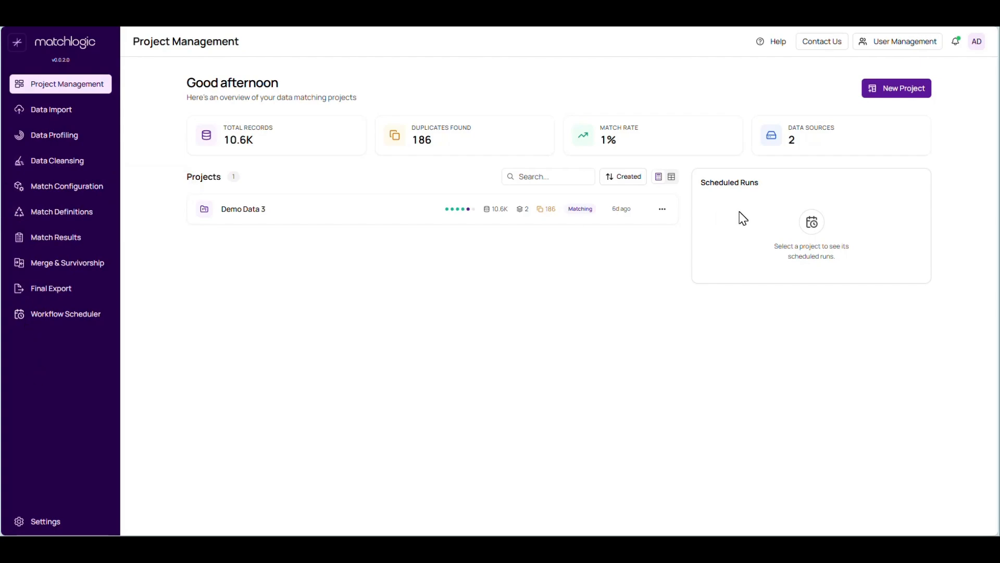
Create a new project named Demo Rec 1.
left_click(884, 94)
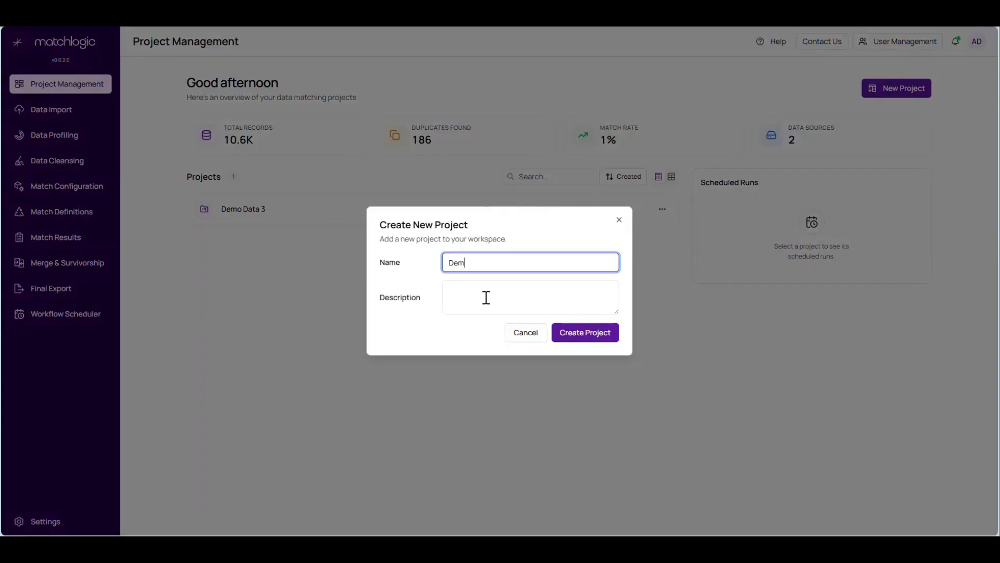
key("Return")
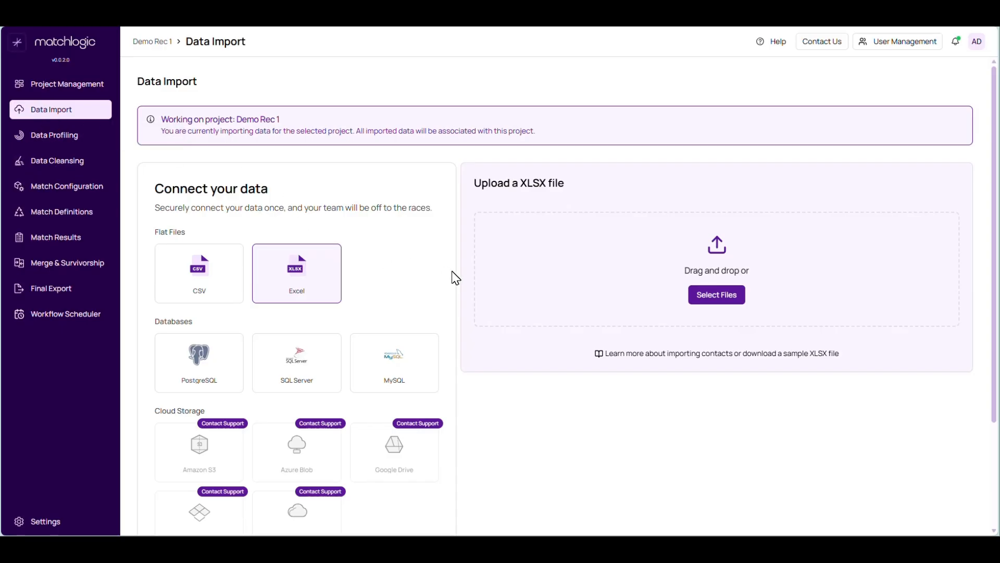
Upload the Excel file Example Data 1 as a data source and continue with its Customer Master table selected.
scroll(456, 277, "down", 3)
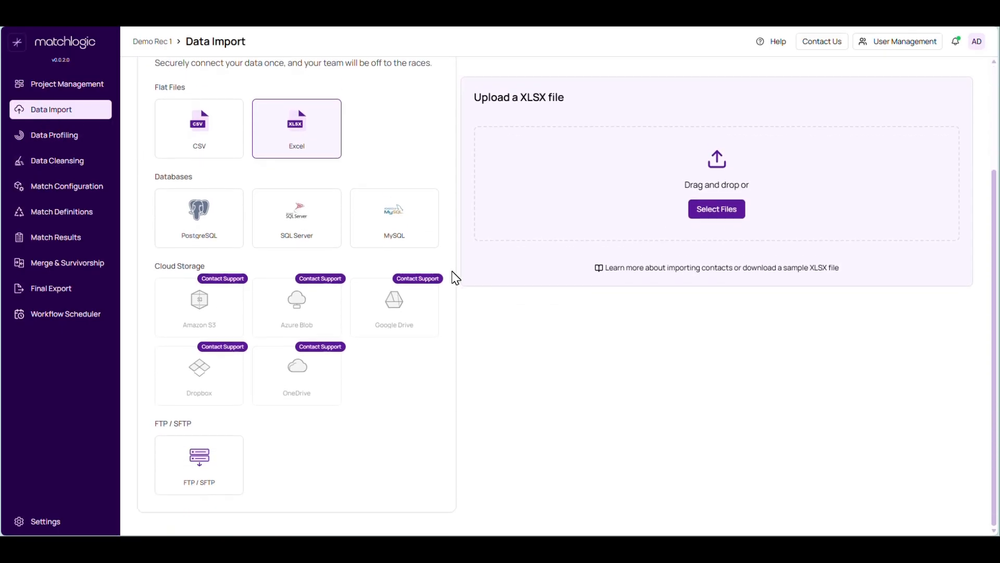
scroll(456, 278, "up", 3)
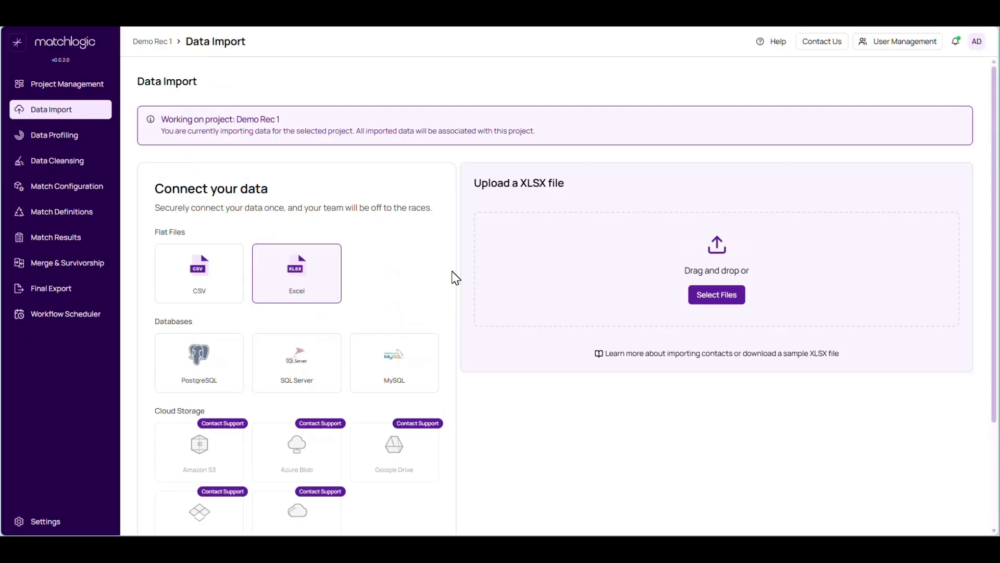
left_click(713, 295)
left_click(95, 179)
double_click(95, 179)
left_click(728, 286)
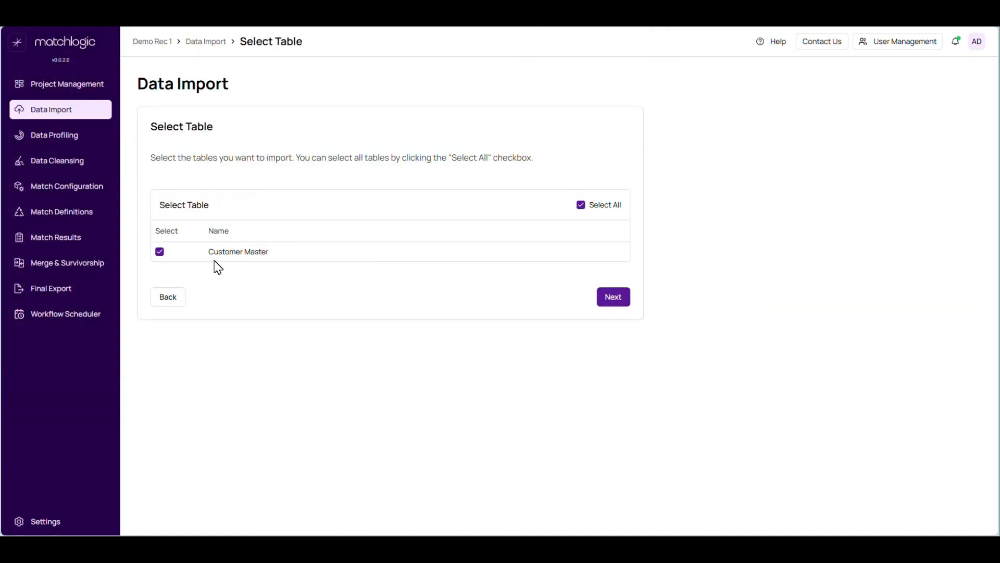
left_click(608, 304)
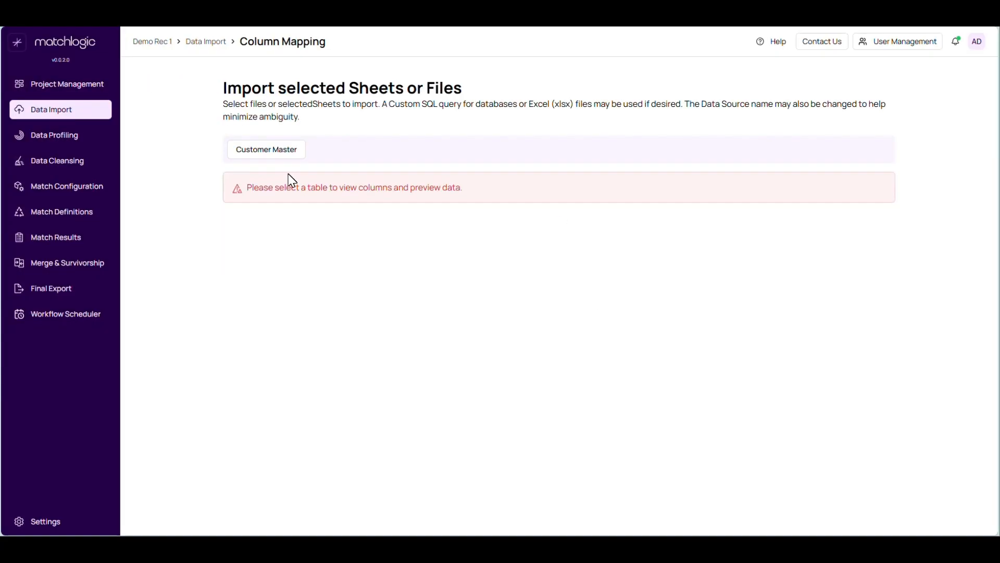
Review the Customer Master column mapping and import the table with all columns included under their current names.
left_click(261, 155)
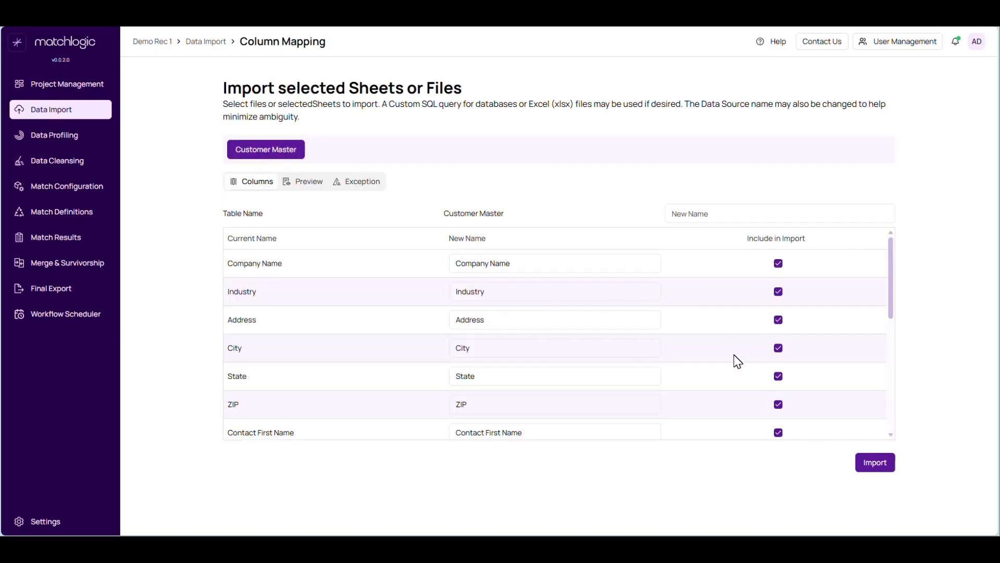
scroll(734, 359, "down", 3)
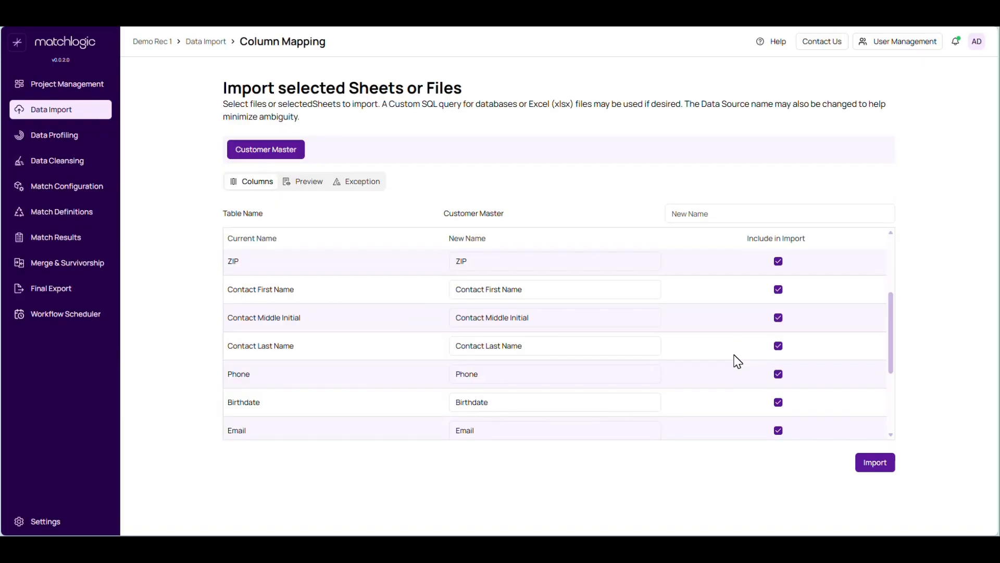
scroll(738, 360, "down", 4)
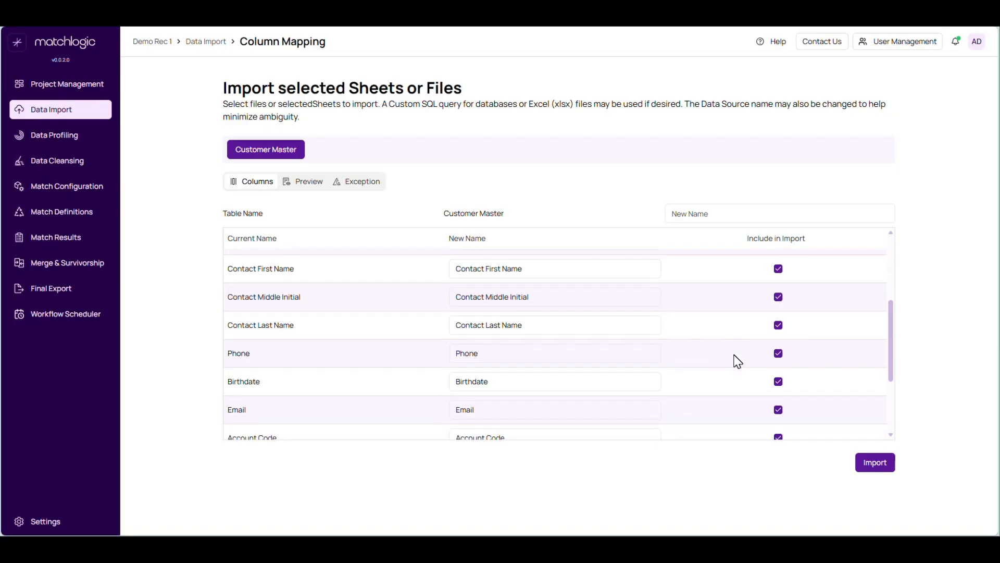
scroll(738, 360, "down", 2)
scroll(737, 360, "up", 8)
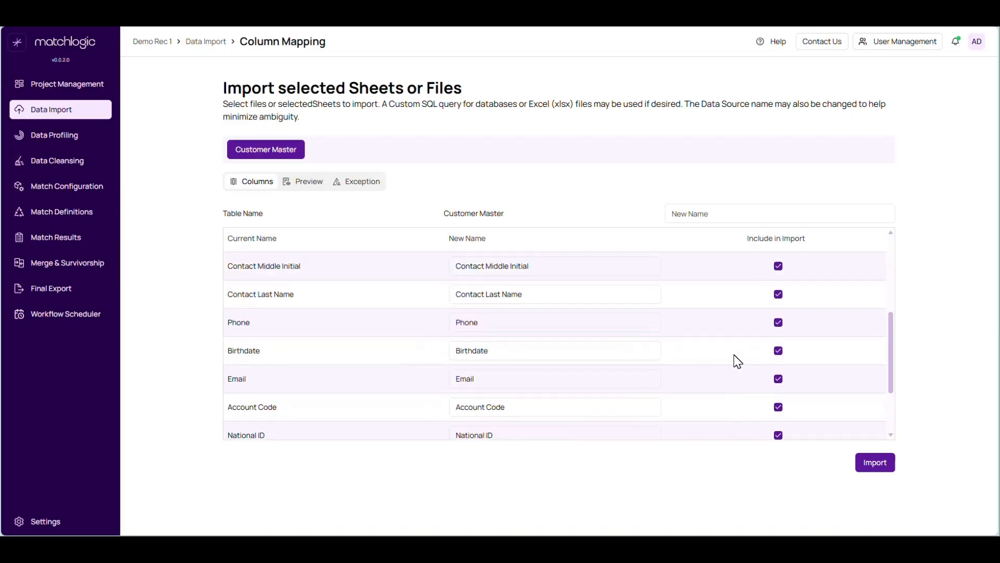
left_click(880, 465)
Add another data source from the Excel file Example Data 2 and continue with its New Prospect Records table selected.
left_click(862, 125)
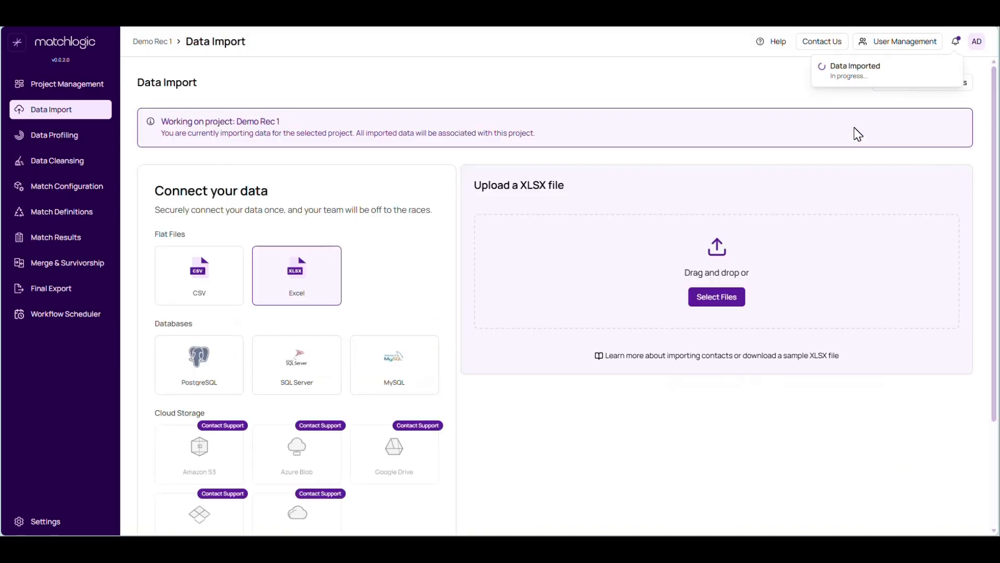
left_click(716, 297)
left_click(142, 163)
left_click(142, 162)
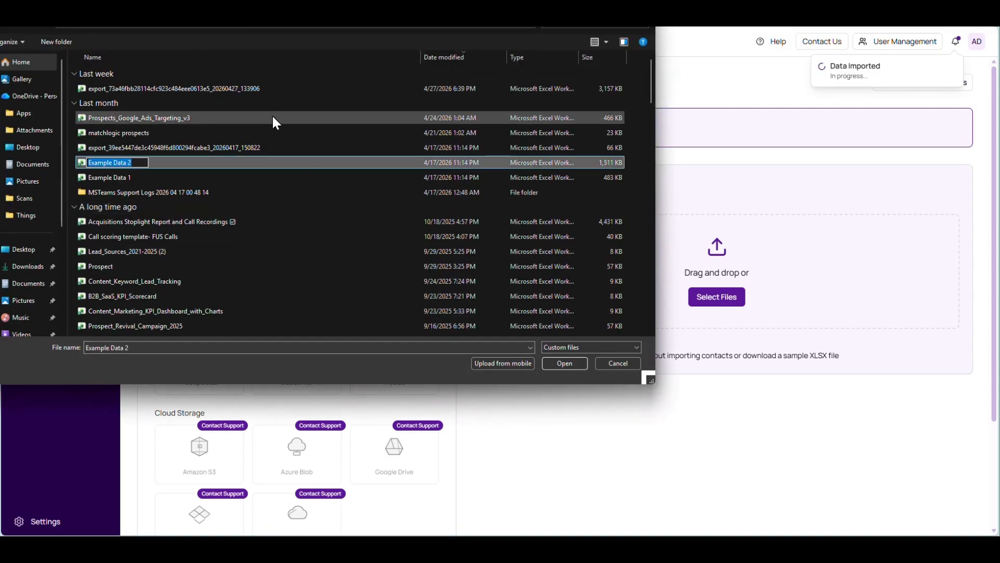
double_click(206, 162)
left_click(677, 297)
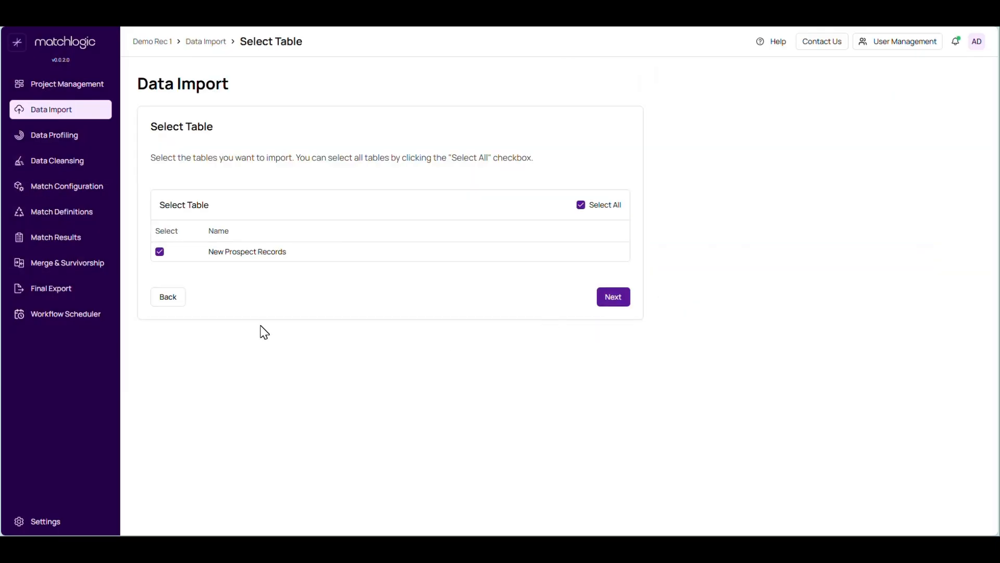
left_click(615, 300)
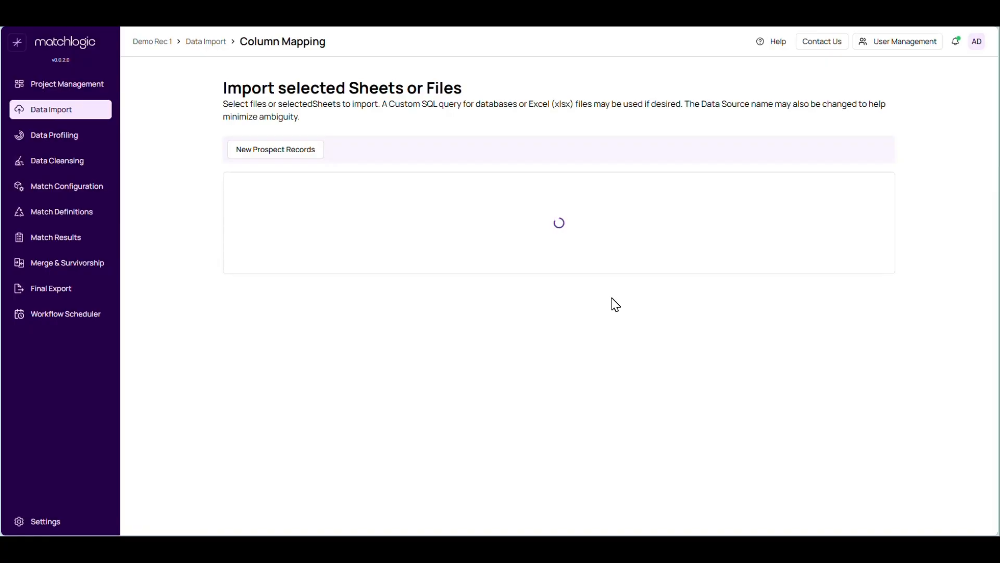
Review the New Prospect Records column mapping and import the table.
left_click(258, 151)
scroll(690, 247, "down", 10)
left_click(874, 462)
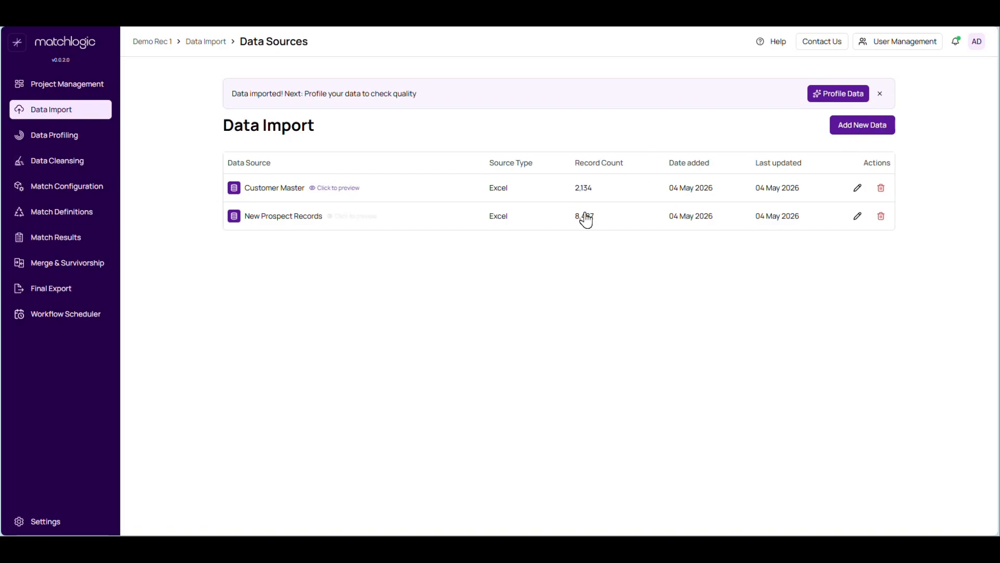
Profile the imported data and examine Customer Master's quality score, key insights, field-level quality, validity, anomaly and character composition overview.
left_click(832, 97)
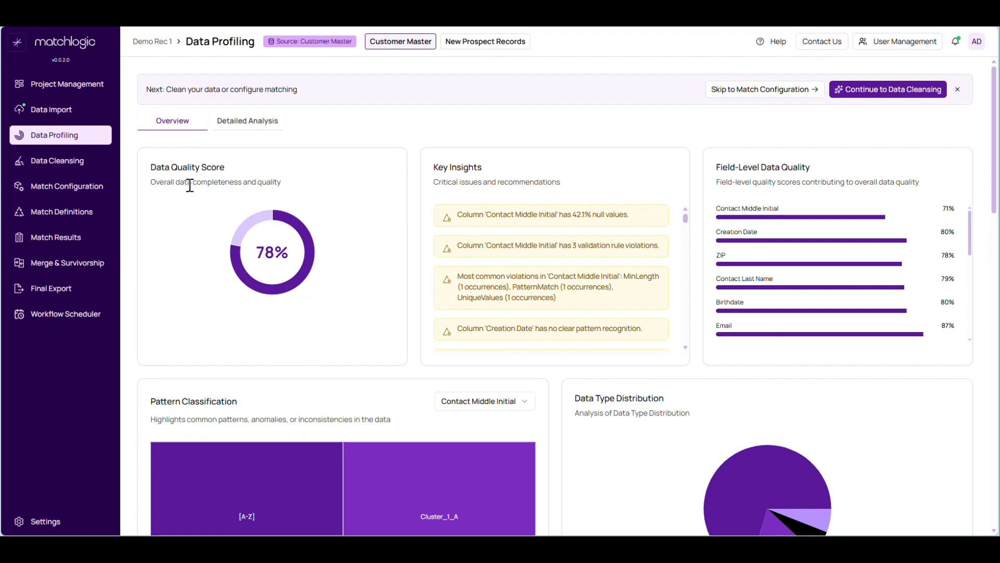
scroll(568, 241, "down", 3)
scroll(569, 243, "down", 3)
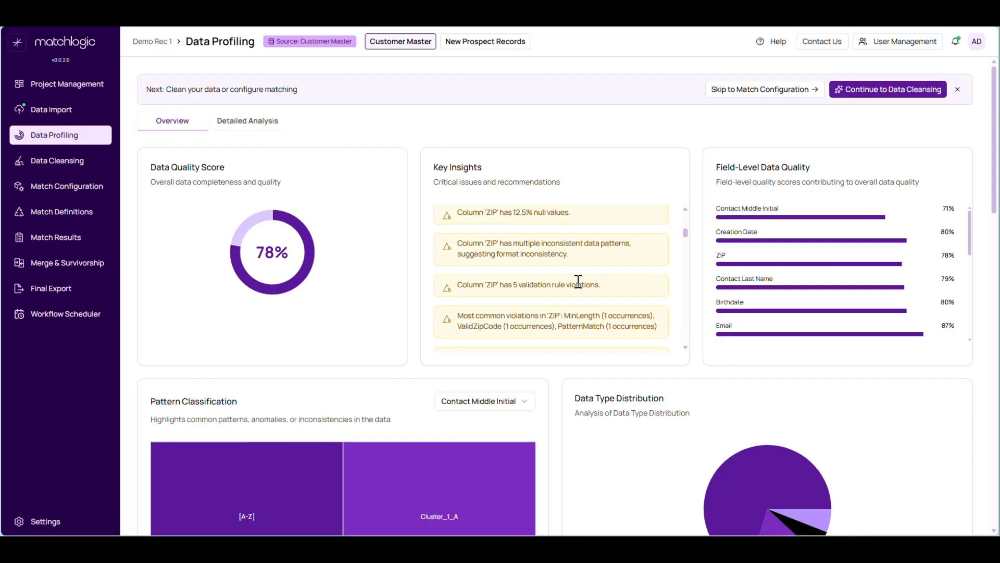
scroll(577, 282, "down", 2)
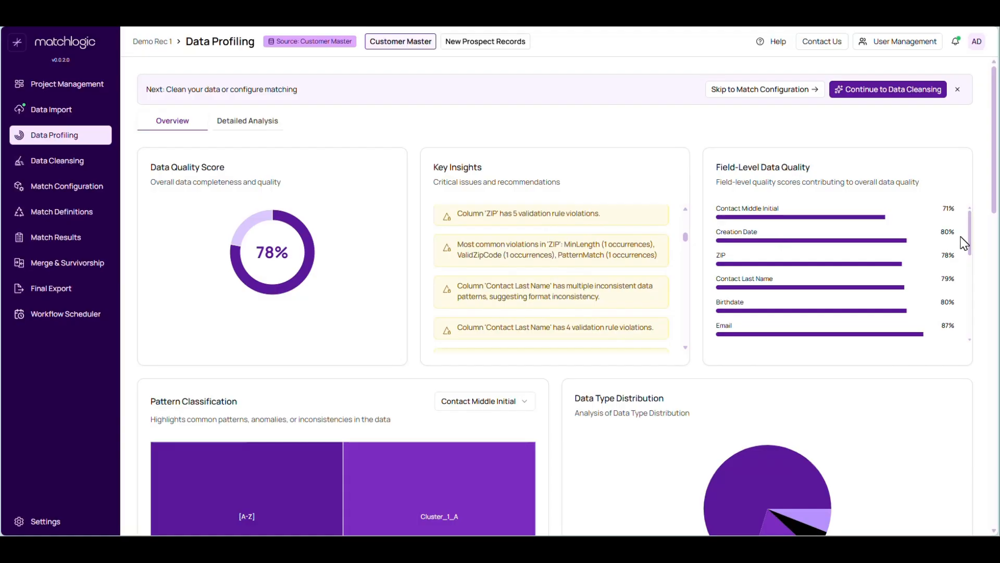
scroll(838, 267, "down", 3)
scroll(839, 267, "up", 1)
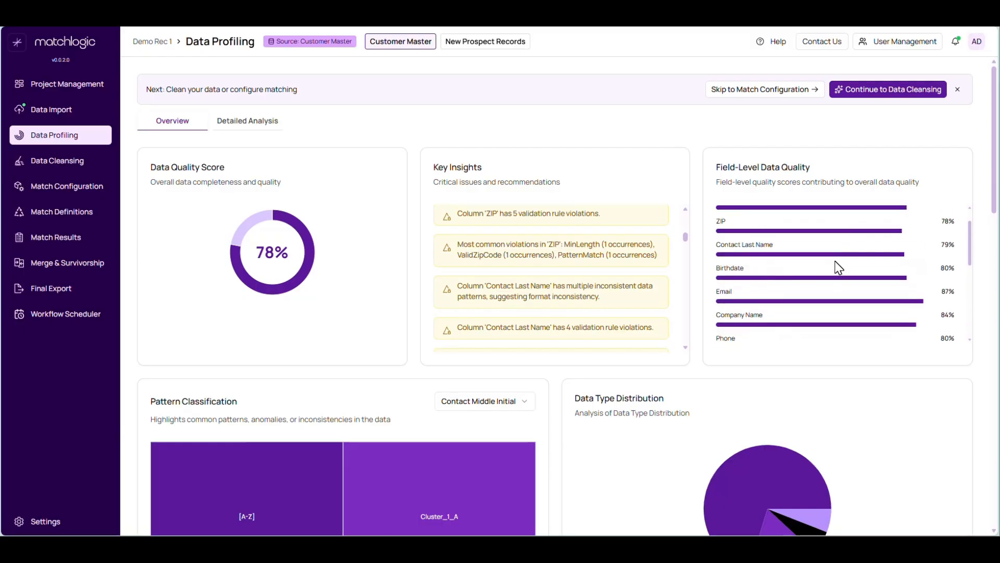
scroll(560, 390, "down", 3)
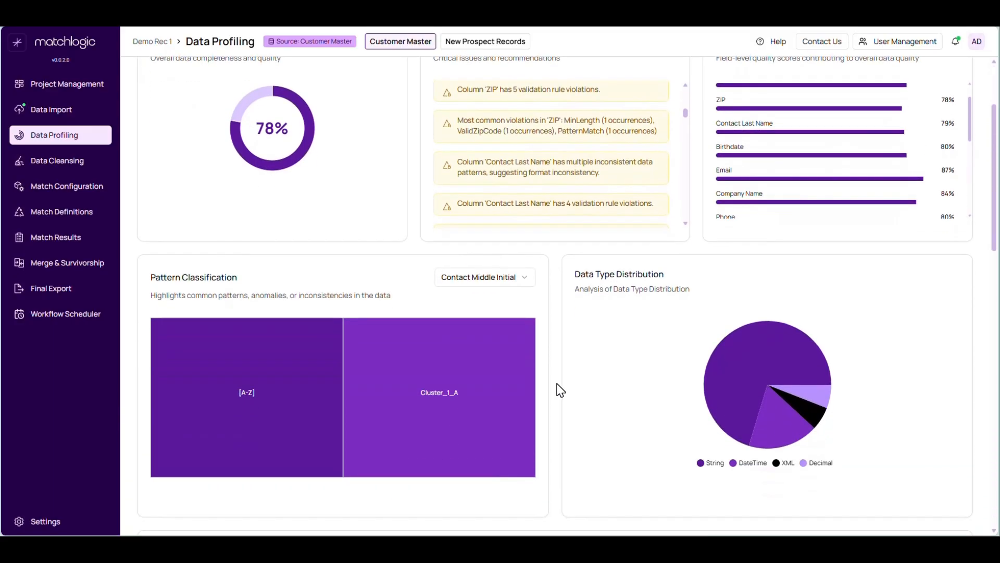
scroll(560, 390, "down", 5)
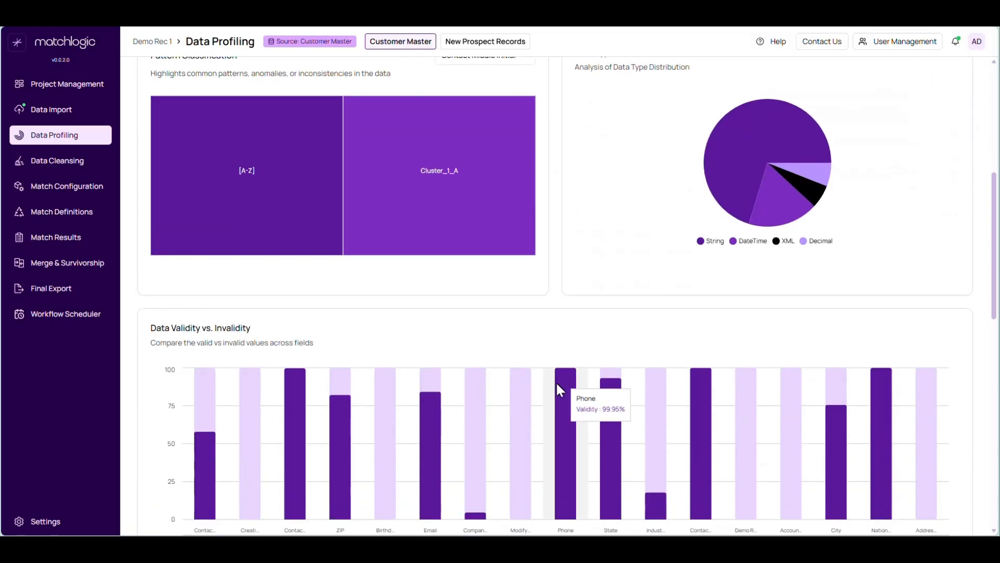
scroll(557, 385, "down", 5)
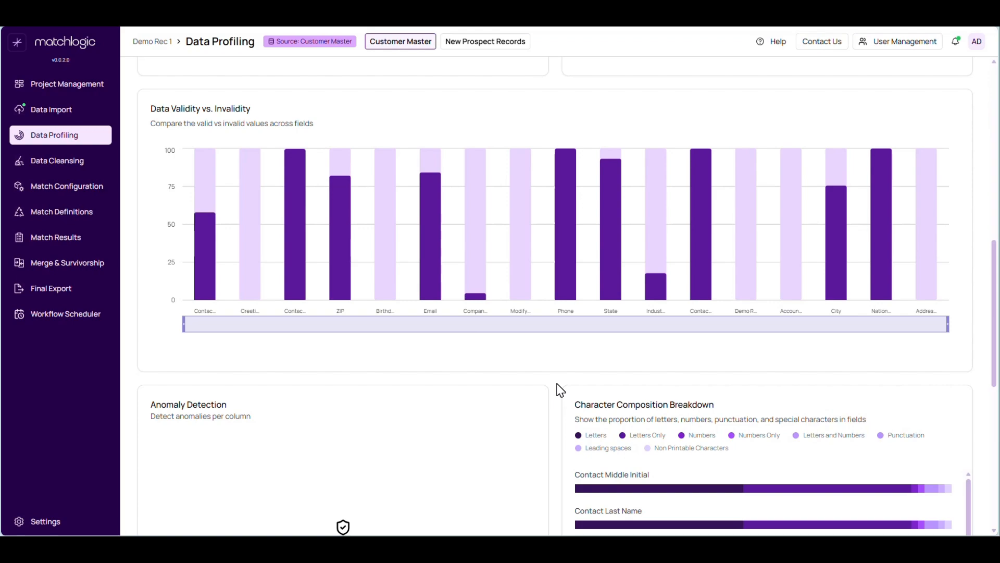
scroll(560, 390, "down", 1)
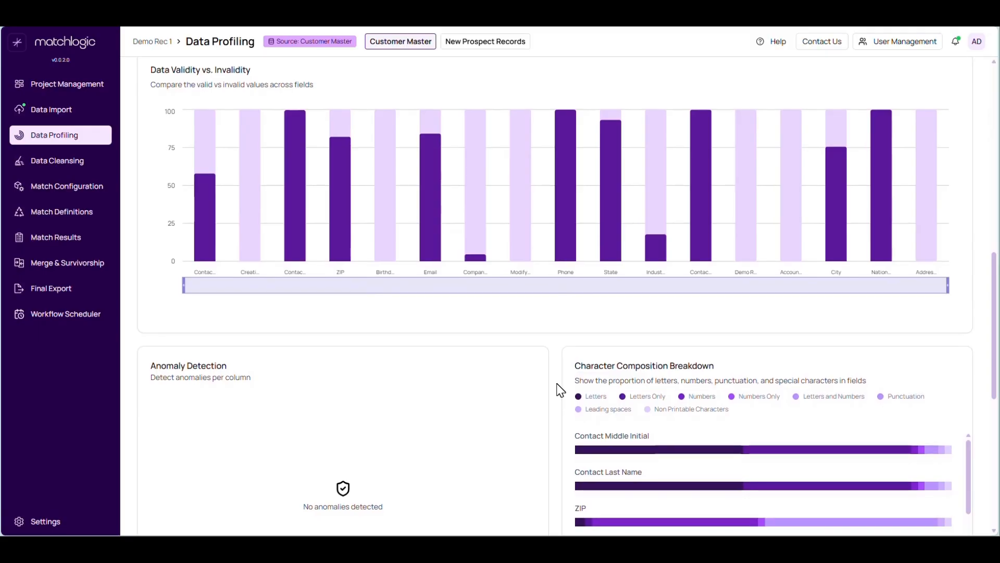
scroll(560, 389, "down", 8)
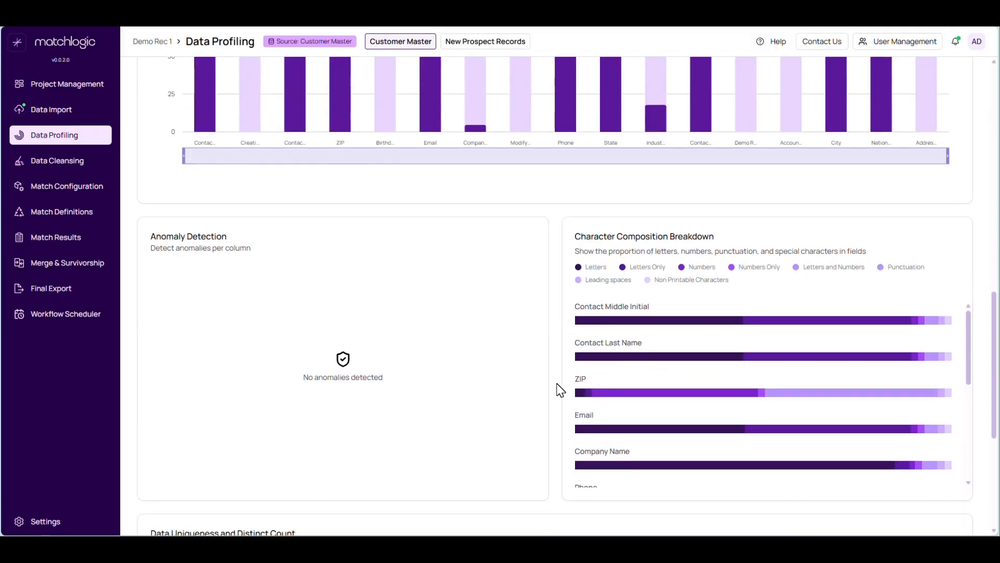
scroll(560, 390, "up", 10)
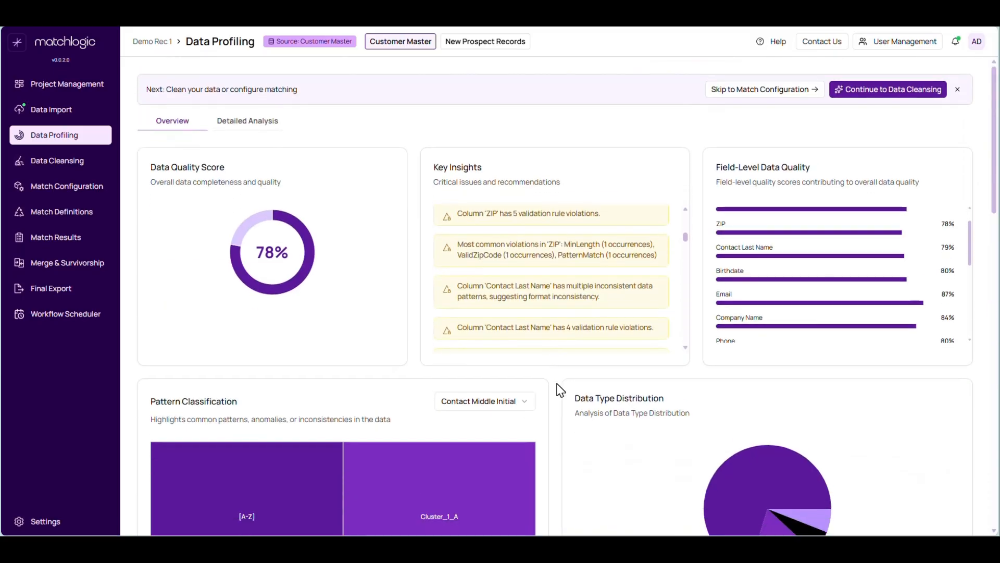
Open the detailed analysis of Customer Master and examine all its per-field statistics in Standard View.
left_click(235, 125)
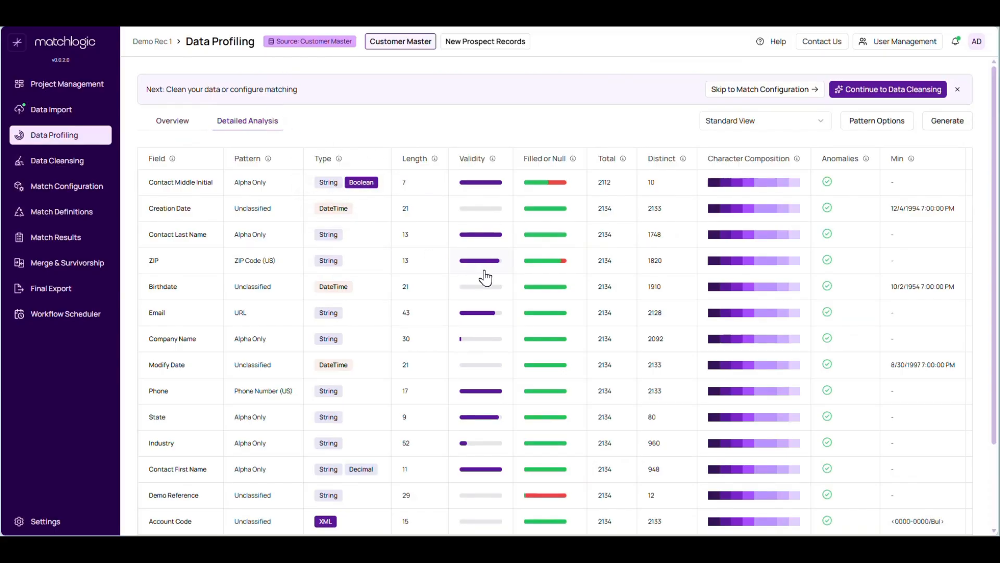
scroll(485, 278, "right", 2)
scroll(485, 278, "right", 2)
scroll(485, 278, "left", 3)
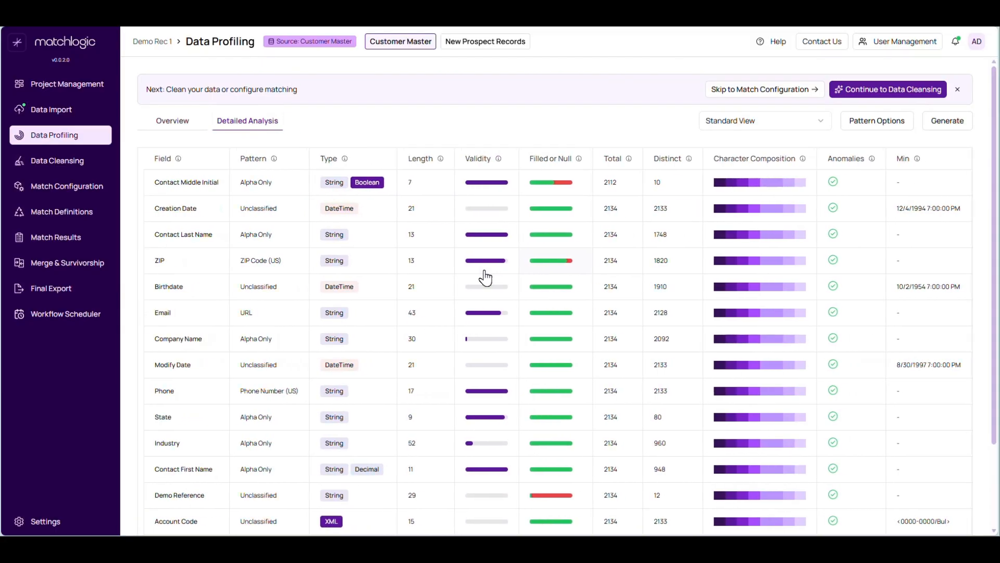
scroll(554, 280, "right", 8)
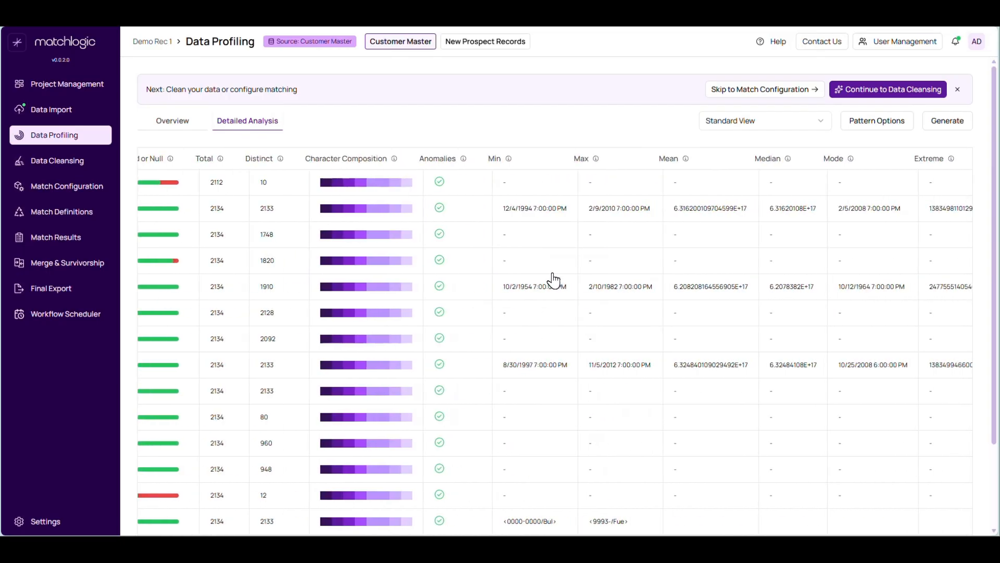
scroll(553, 281, "left", 8)
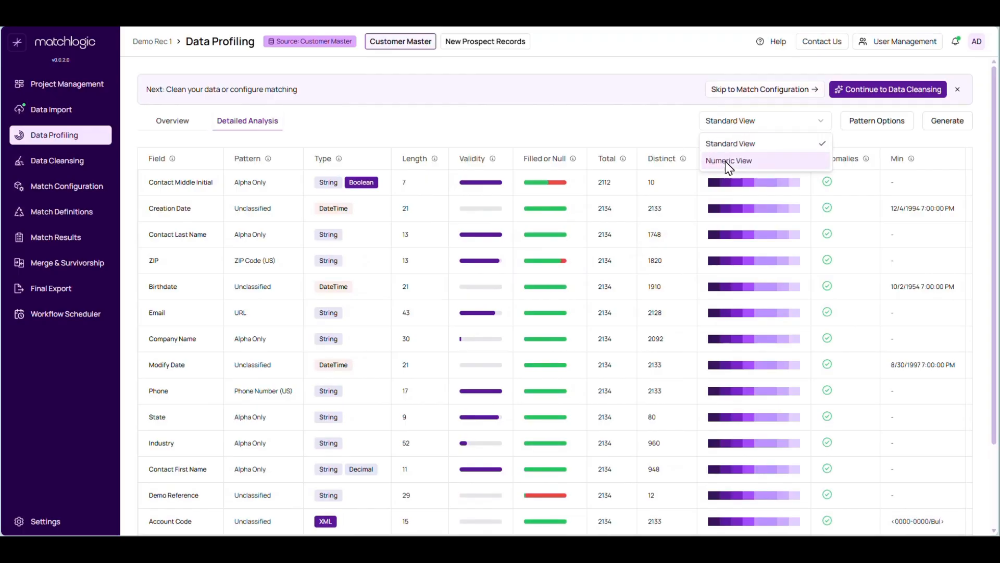
Switch the detailed analysis to Numeric View and show the records behind the Email field.
left_click(730, 161)
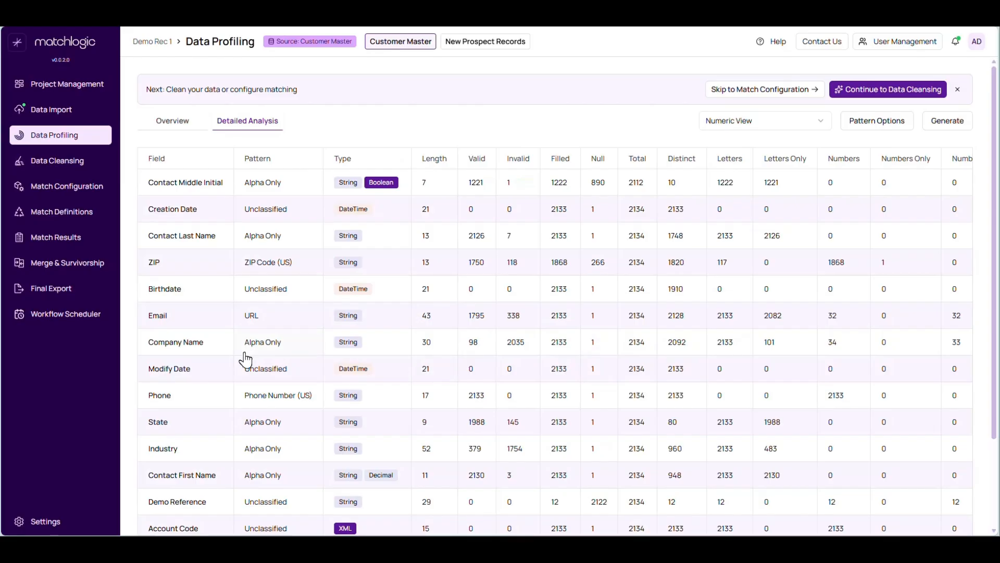
scroll(190, 323, "down", 3)
scroll(190, 323, "up", 3)
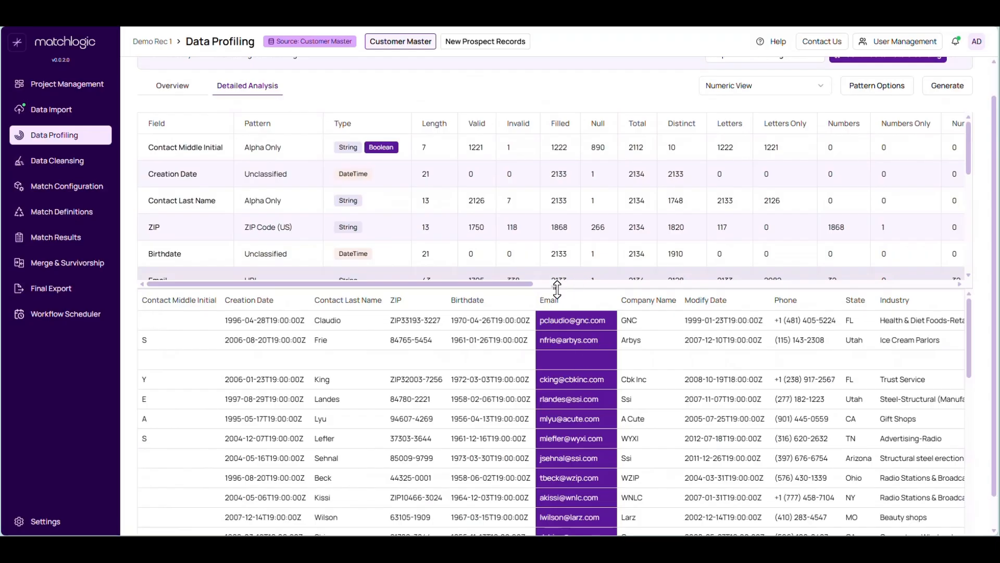
Enlarge the field statistics area, filter the record preview to the invalid Email values, and examine those records.
left_click_drag(557, 289, 557, 338)
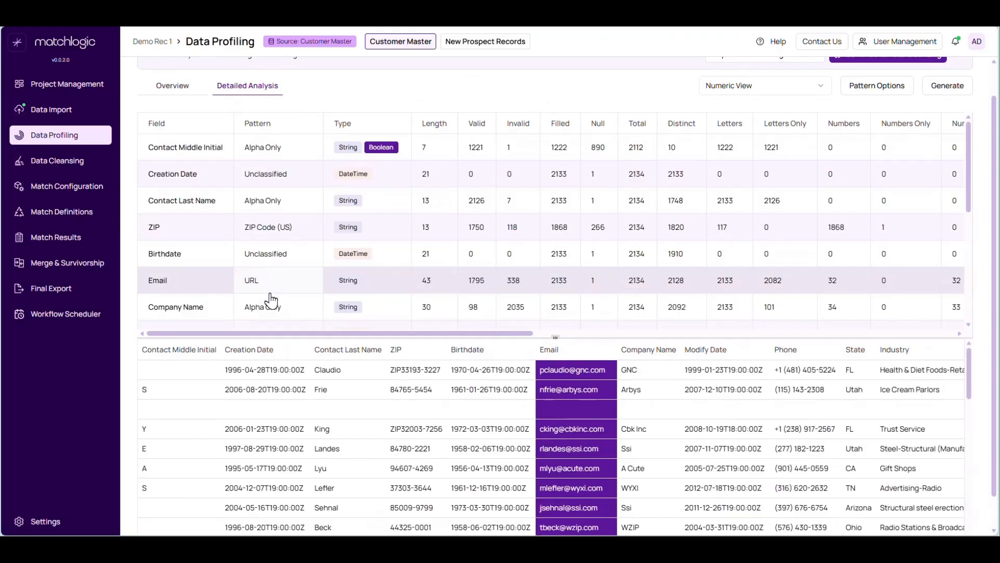
left_click(520, 287)
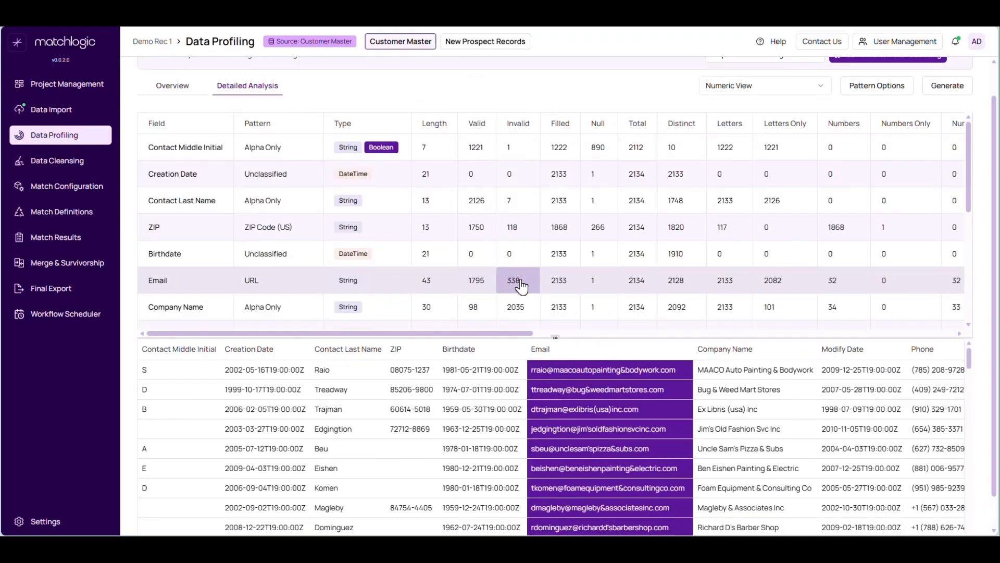
scroll(646, 433, "down", 2)
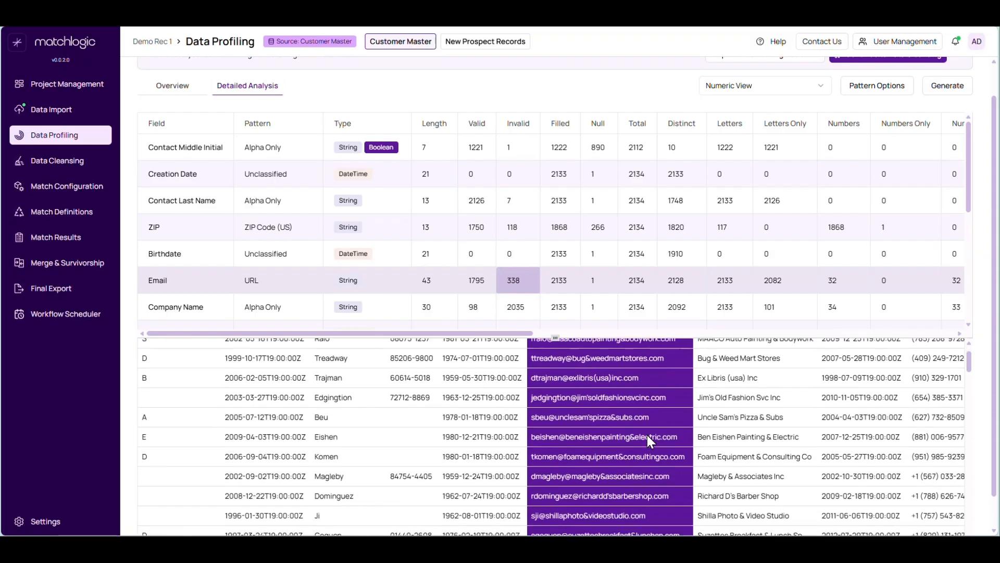
scroll(647, 434, "down", 2)
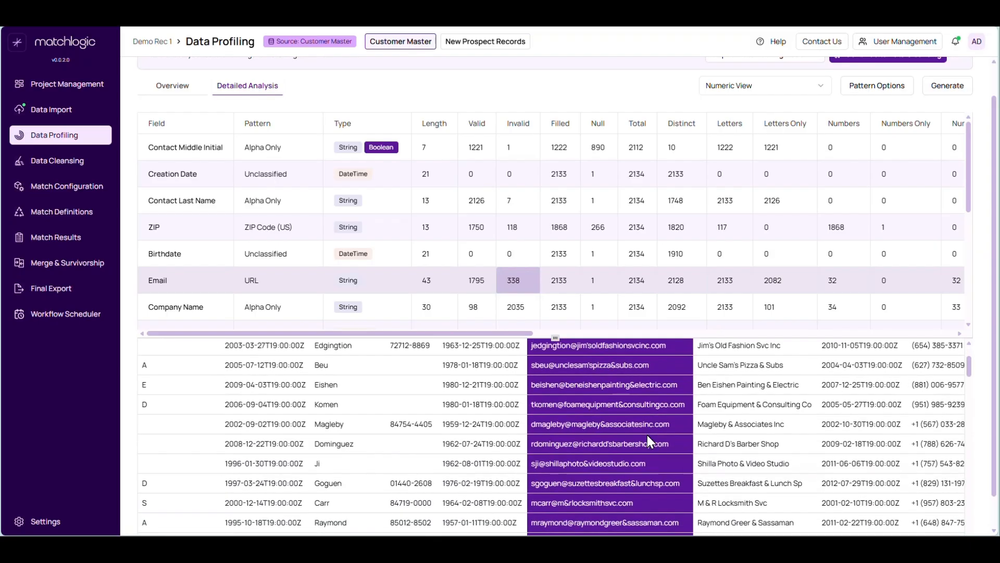
Enlarge the field statistics area and examine Customer Master's remaining Numeric View columns, including anomalies, median, mode, extreme and data semantic.
scroll(647, 435, "up", 4)
scroll(797, 279, "right", 5)
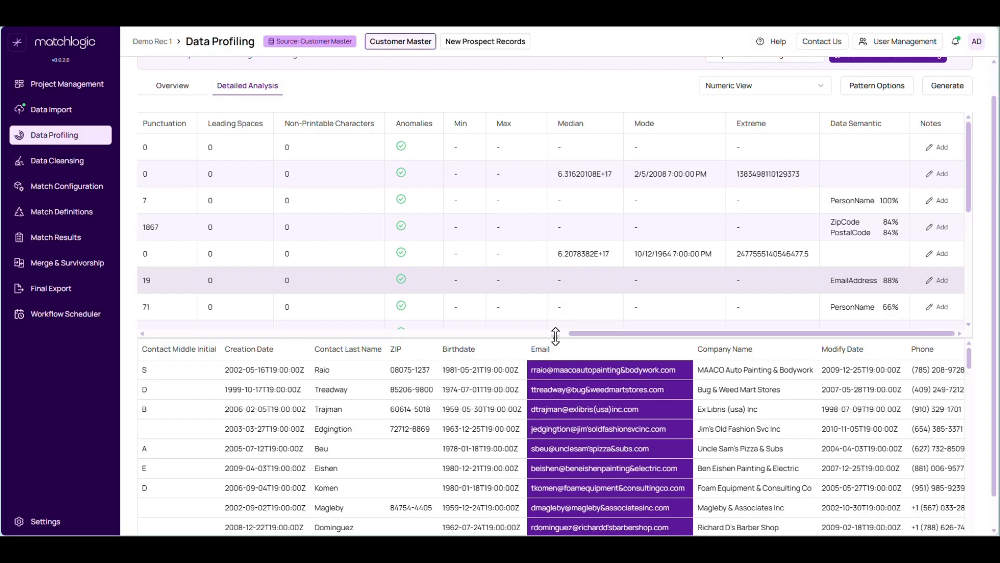
left_click_drag(556, 339, 555, 424)
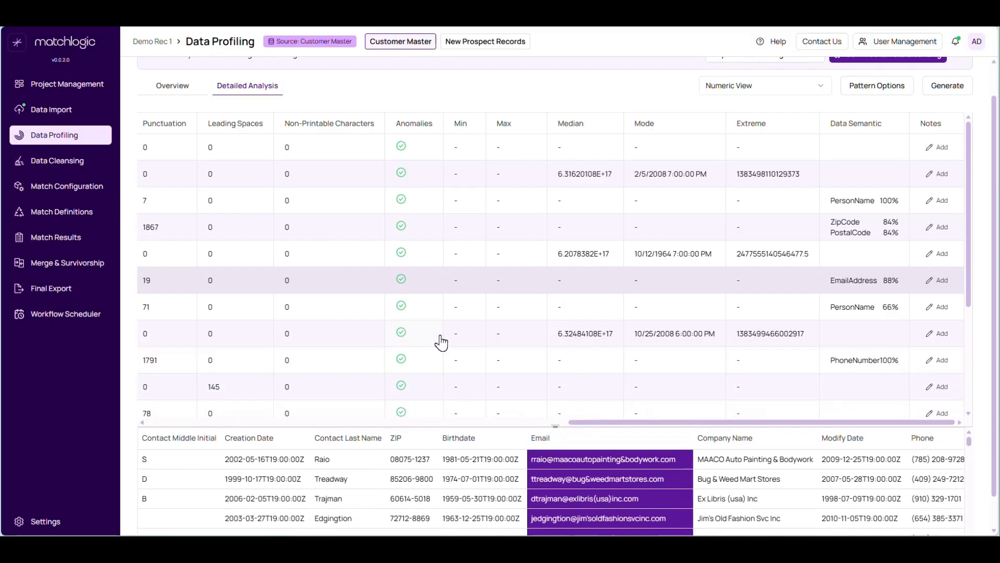
scroll(441, 341, "left", 10)
scroll(441, 341, "left", 5)
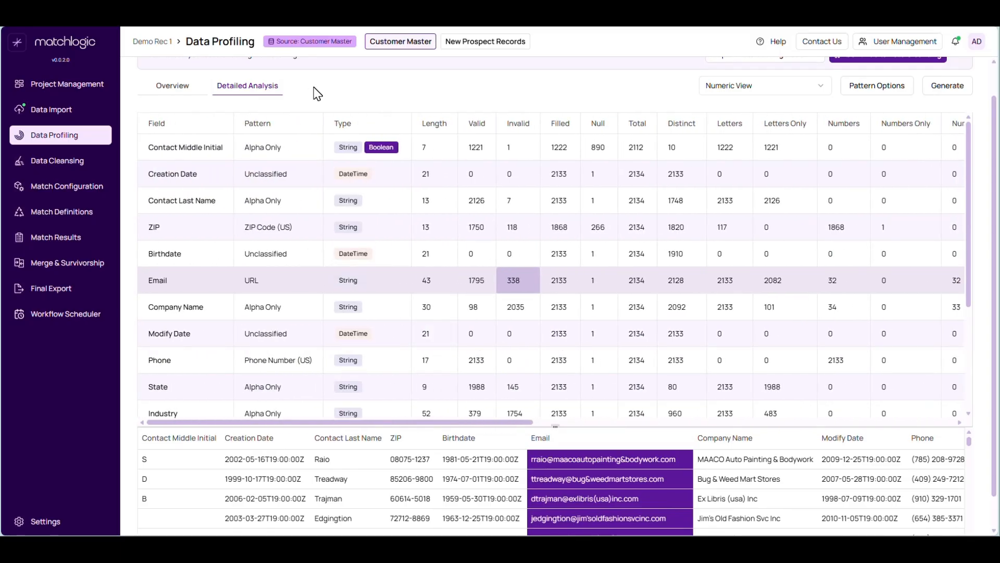
Open the detailed analysis of New Prospect Records and change it to Standard View.
left_click(485, 46)
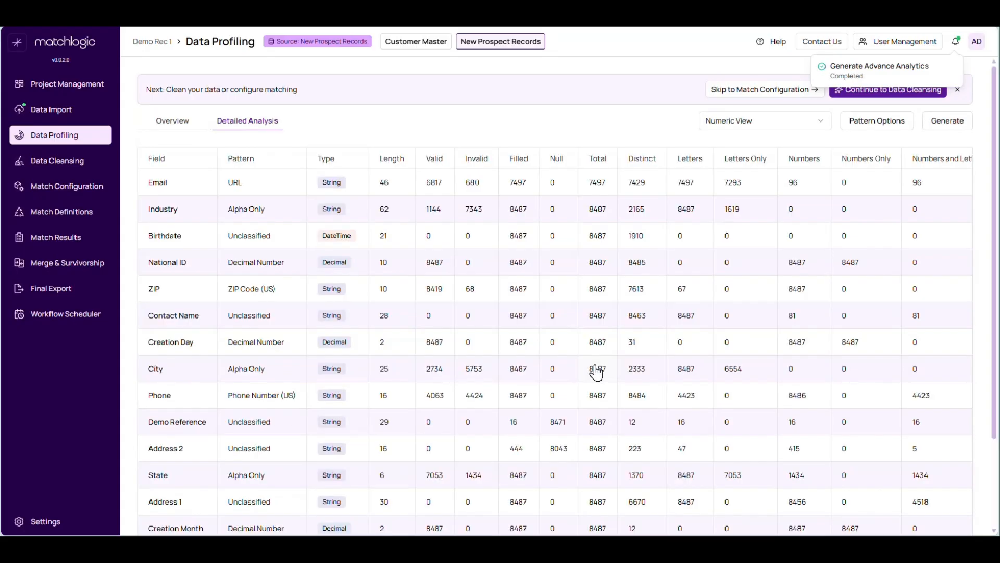
left_click(722, 128)
left_click(735, 143)
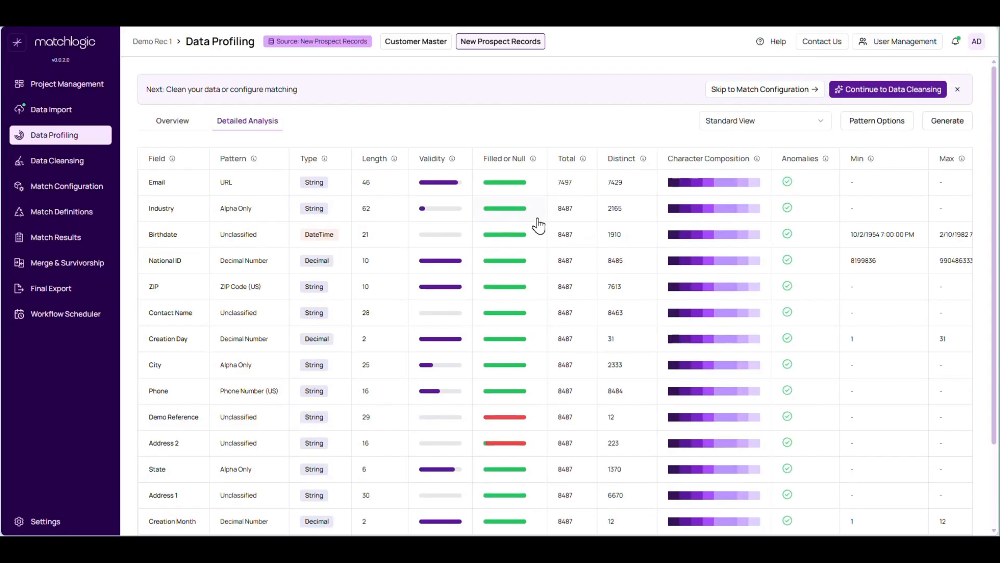
Examine the New Prospect Records profiling overview, from quality score and key insights to the lower charts.
left_click(172, 125)
scroll(478, 333, "down", 3)
scroll(497, 374, "down", 10)
scroll(497, 374, "up", 10)
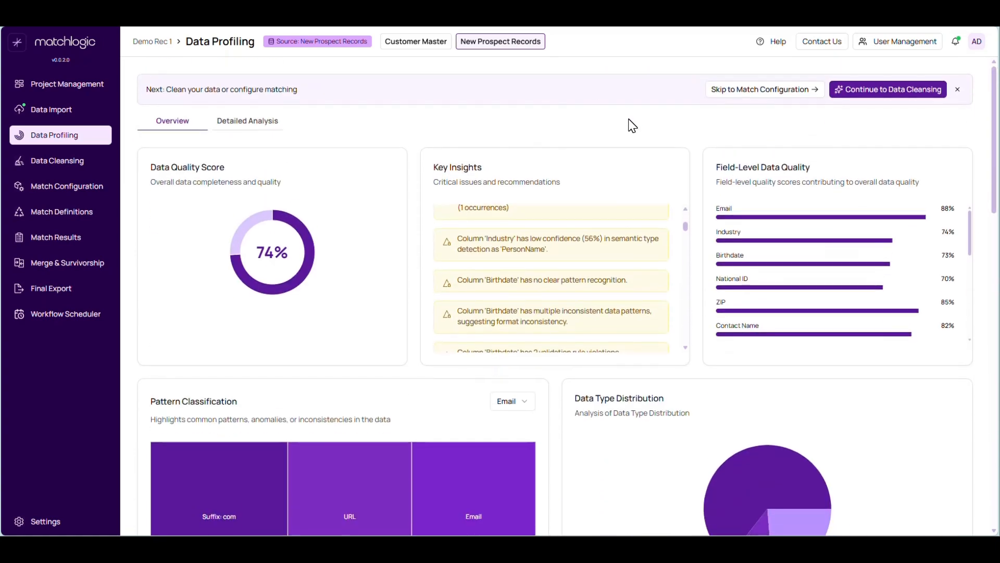
Continue to Data Cleansing for New Prospect Records and connect a To Title Case operation between Data Source and Apply All.
left_click(888, 93)
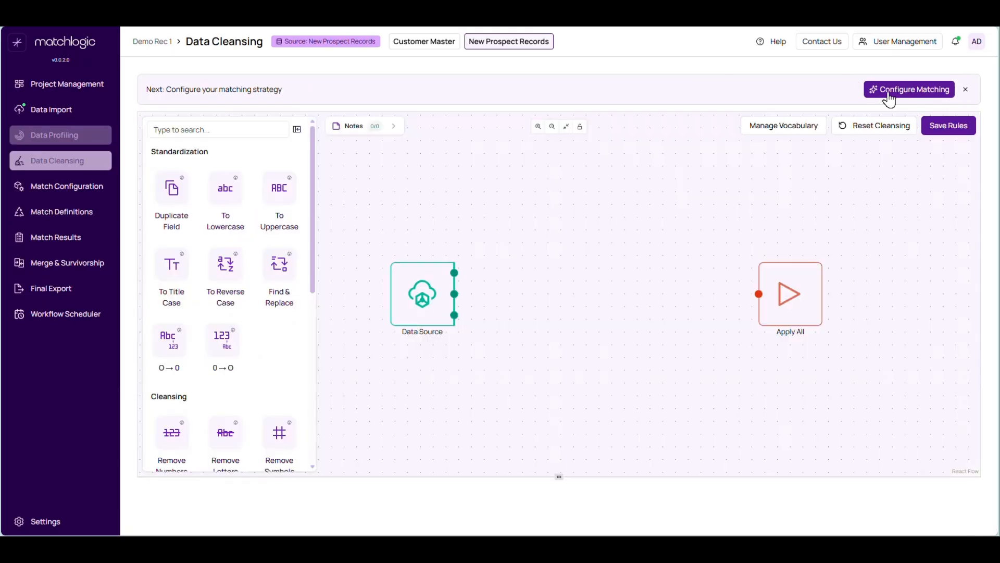
scroll(585, 315, "down", 1)
scroll(585, 315, "down", 1)
left_click_drag(585, 316, 573, 189)
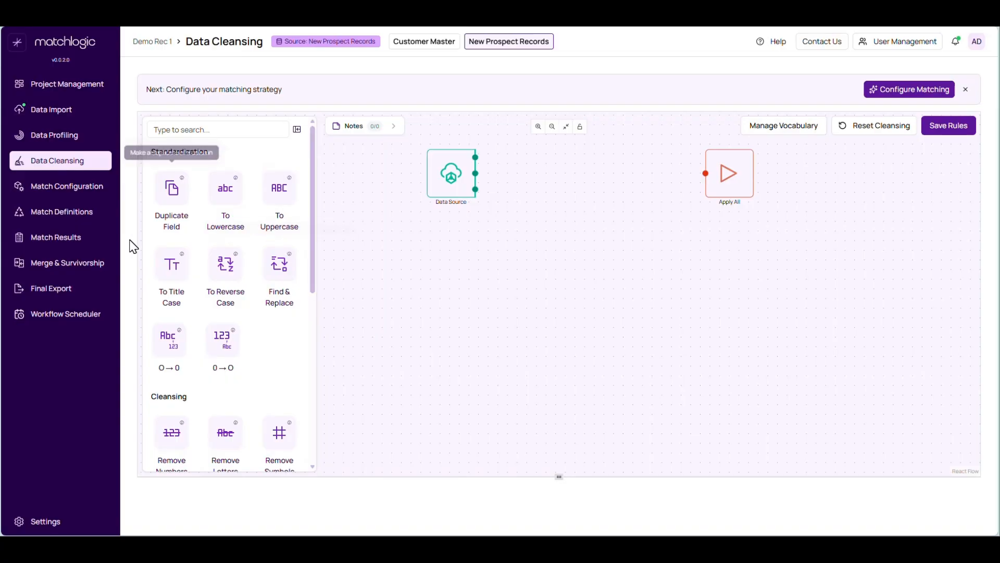
left_click_drag(173, 261, 516, 177)
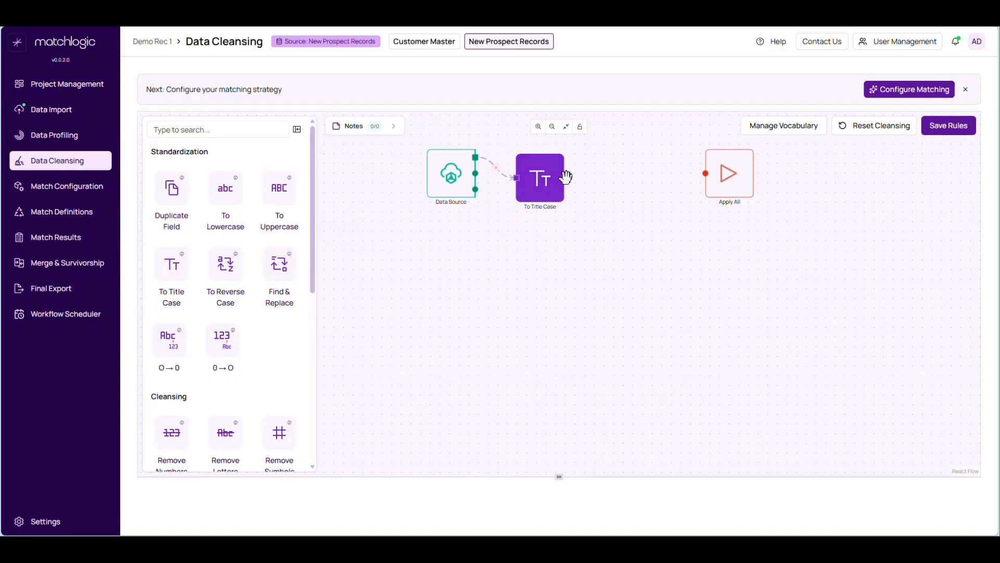
left_click_drag(707, 171, 708, 173)
Apply To Title Case to the Company Name, Industry, Address 1, Address 2 and City columns, without running it.
left_click(532, 146)
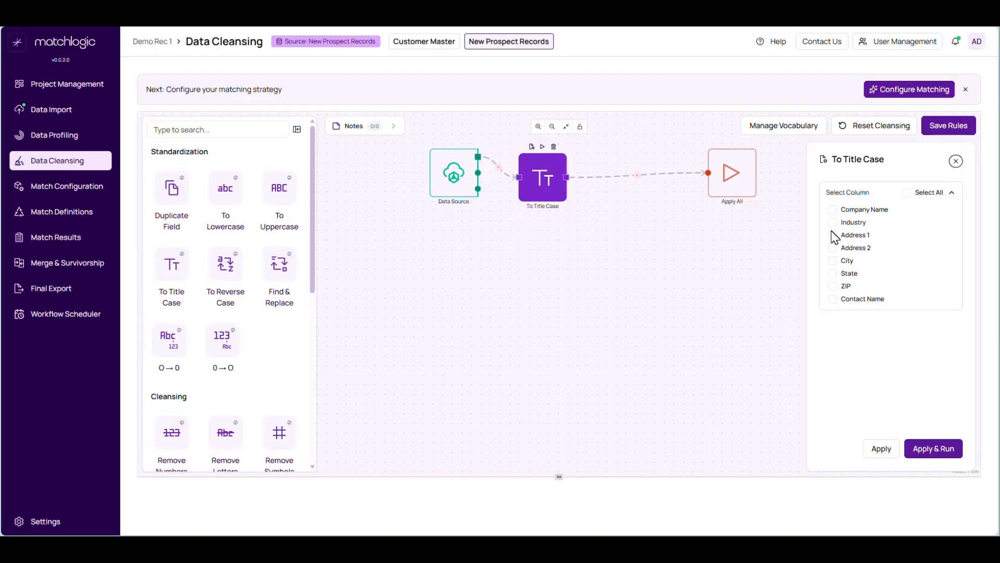
left_click(833, 209)
left_click(833, 222)
left_click(833, 234)
left_click(834, 248)
left_click(834, 261)
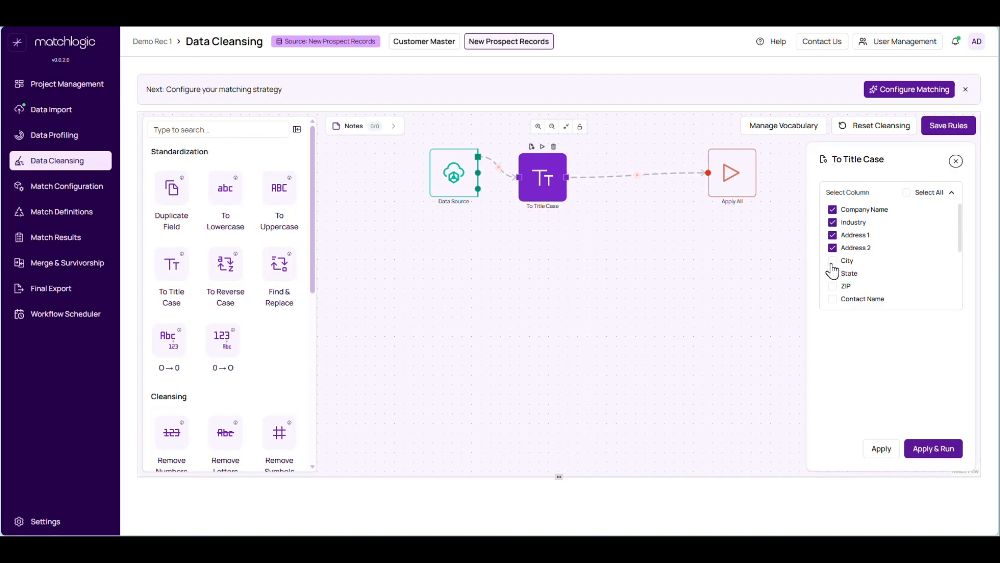
left_click(884, 451)
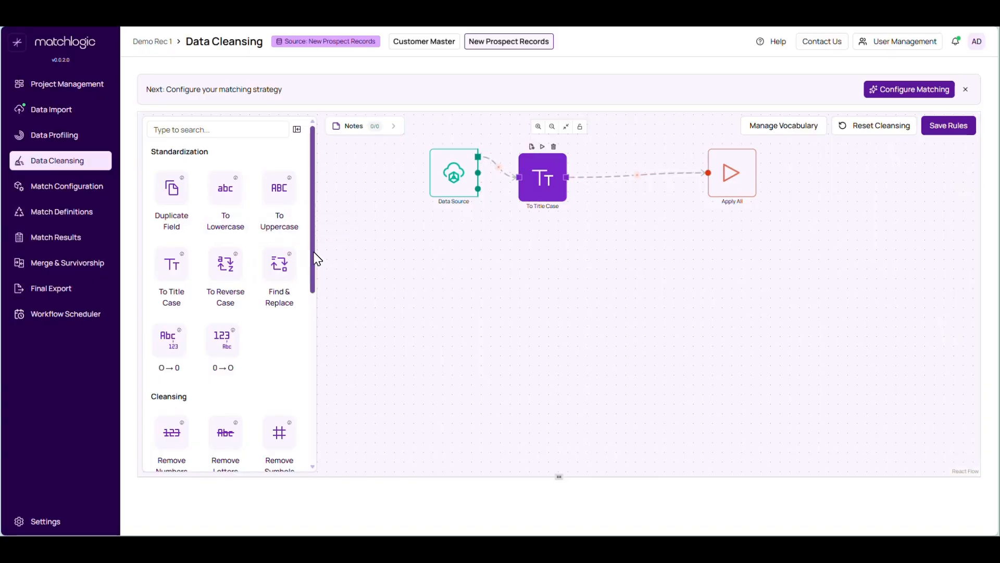
Connect a To Lowercase operation between Data Source and Apply All and apply it to the Email column.
left_click_drag(227, 189, 549, 259)
left_click_drag(477, 173, 525, 258)
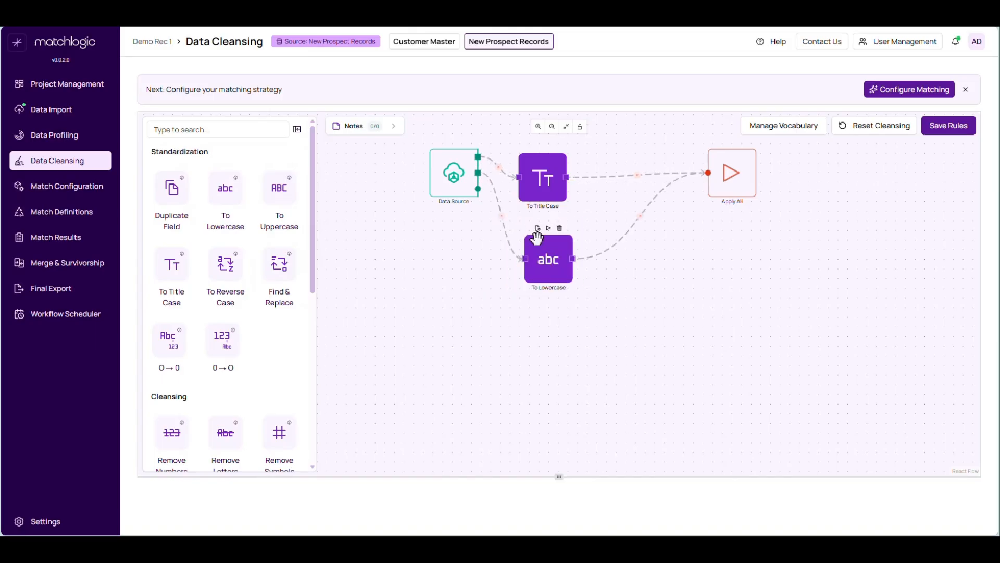
left_click(537, 228)
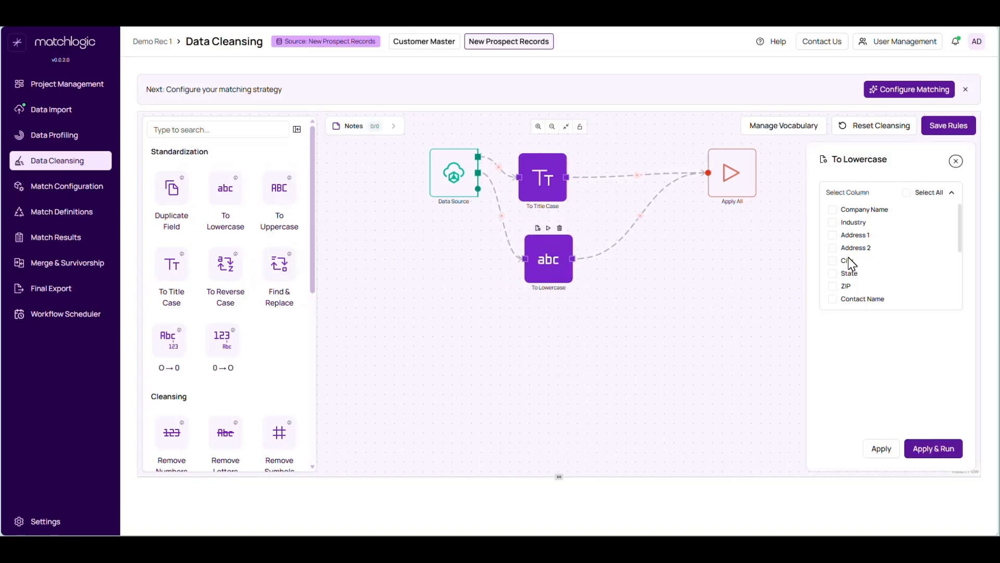
scroll(853, 258, "down", 5)
left_click(833, 219)
left_click(887, 450)
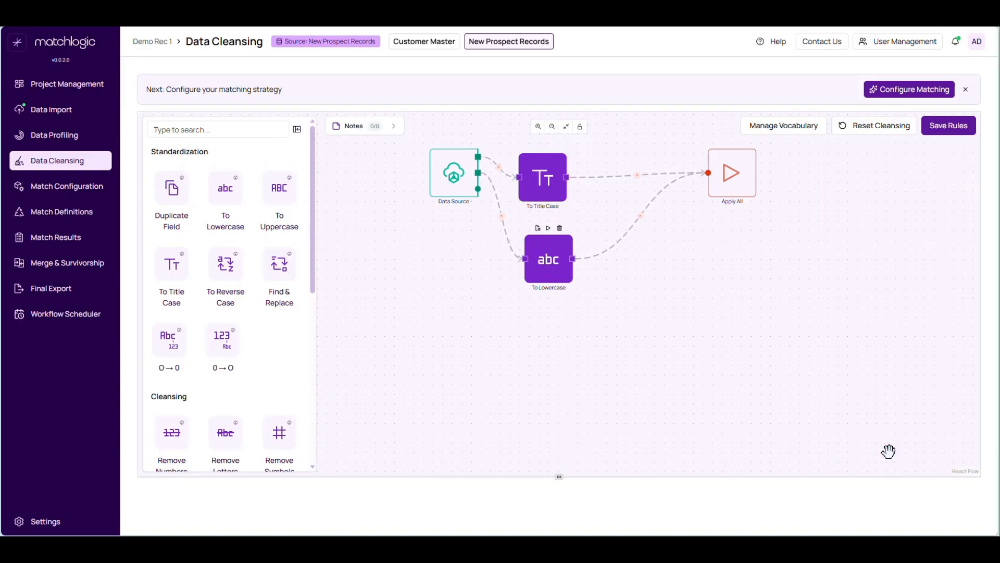
Replace To Lowercase's direct link to Apply All with a connected Remove Extra Spaces operation applied to the Email column.
left_click(640, 214)
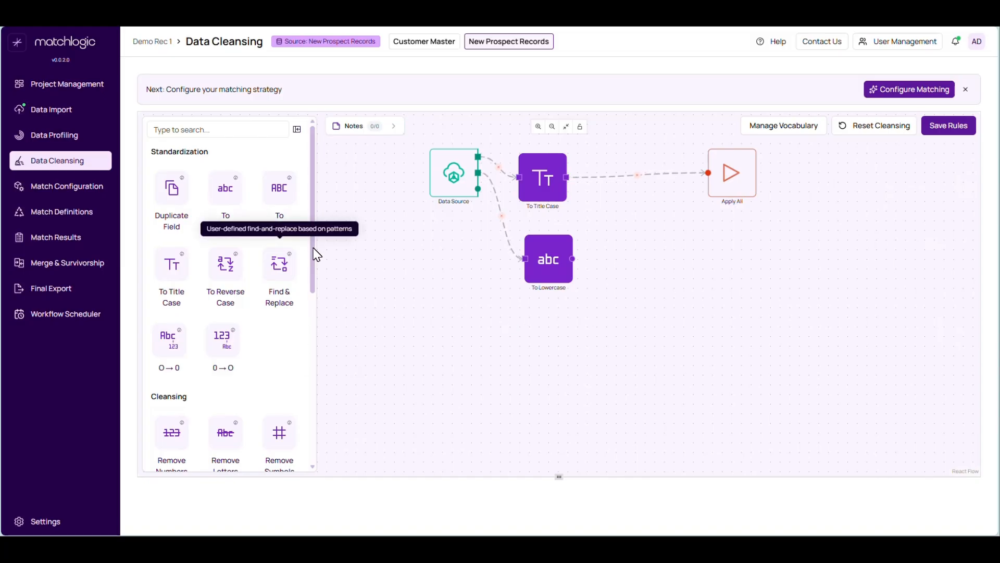
left_click_drag(315, 260, 340, 358)
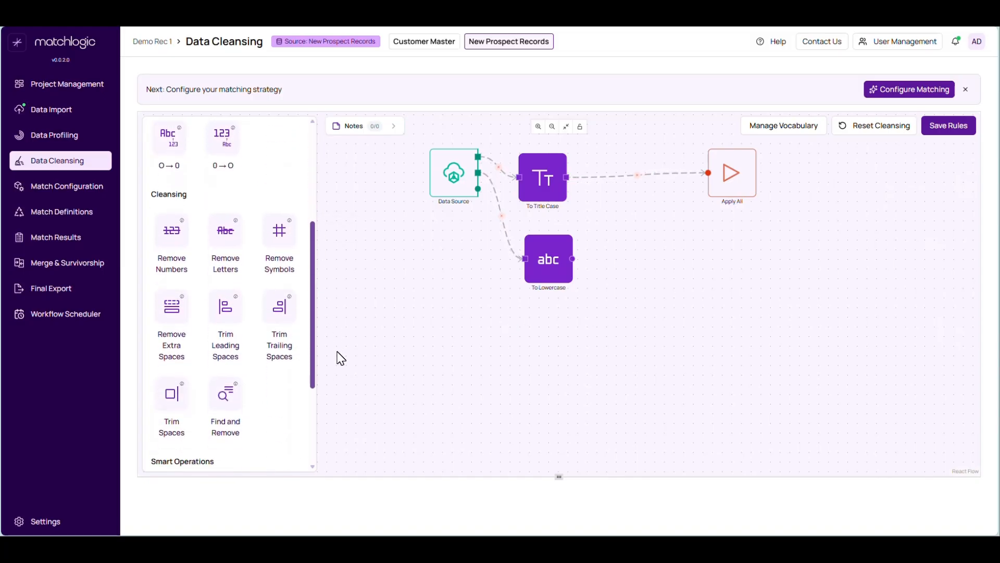
left_click_drag(163, 314, 612, 260)
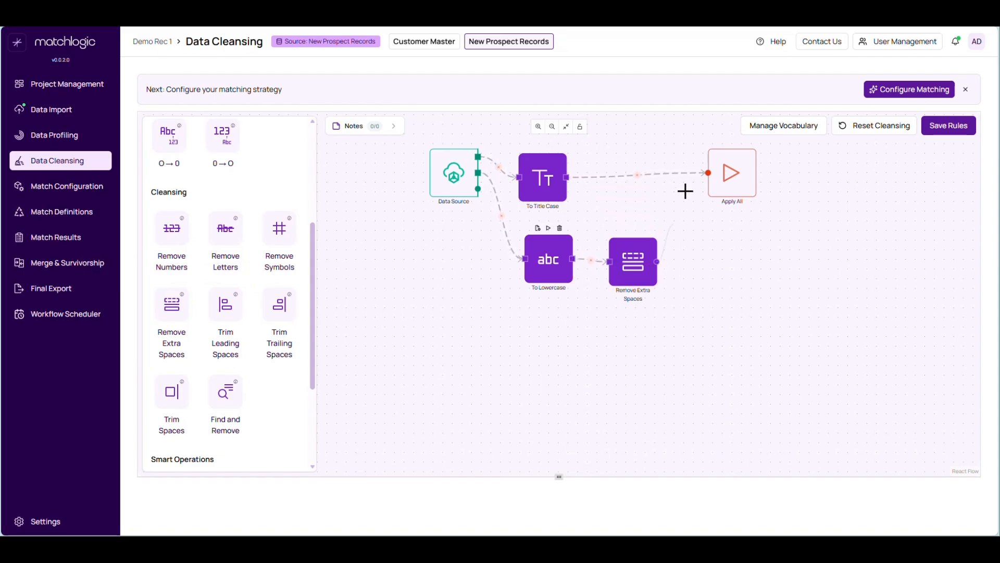
left_click_drag(706, 171, 708, 172)
left_click(622, 233)
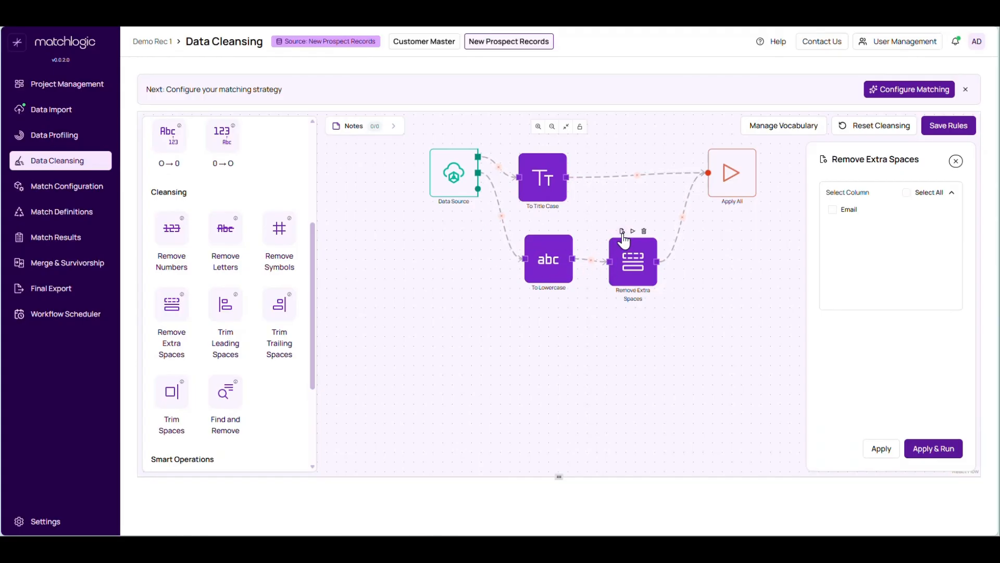
left_click(833, 210)
left_click(888, 448)
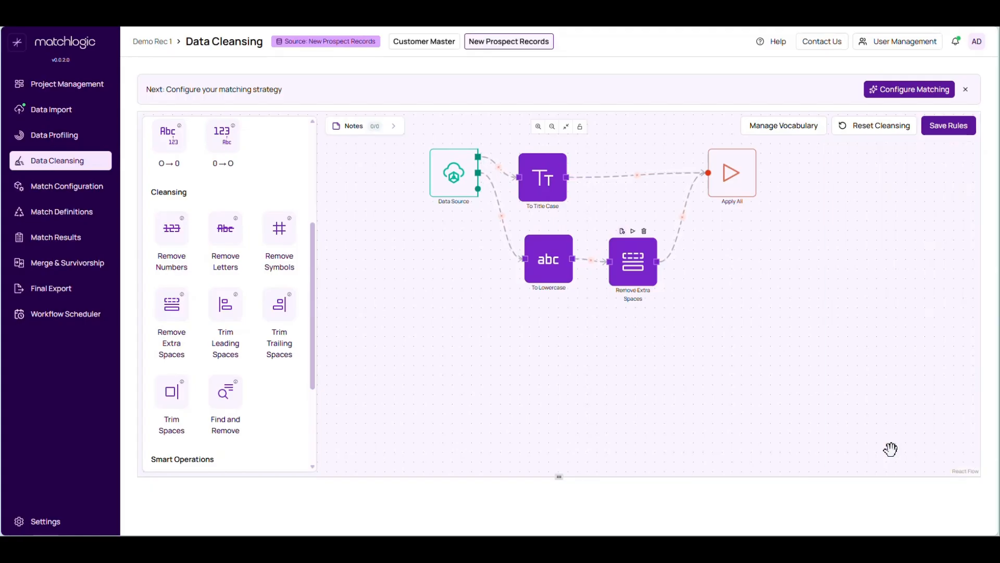
Run all cleansing rules and adjust the preview area to show the cleansed records below the flow.
left_click(720, 178)
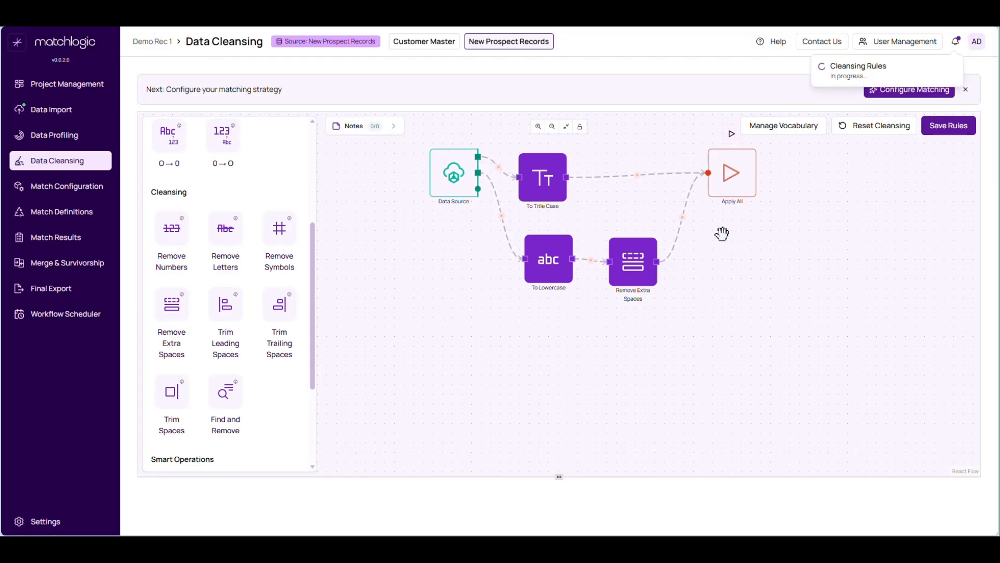
left_click_drag(559, 476, 561, 340)
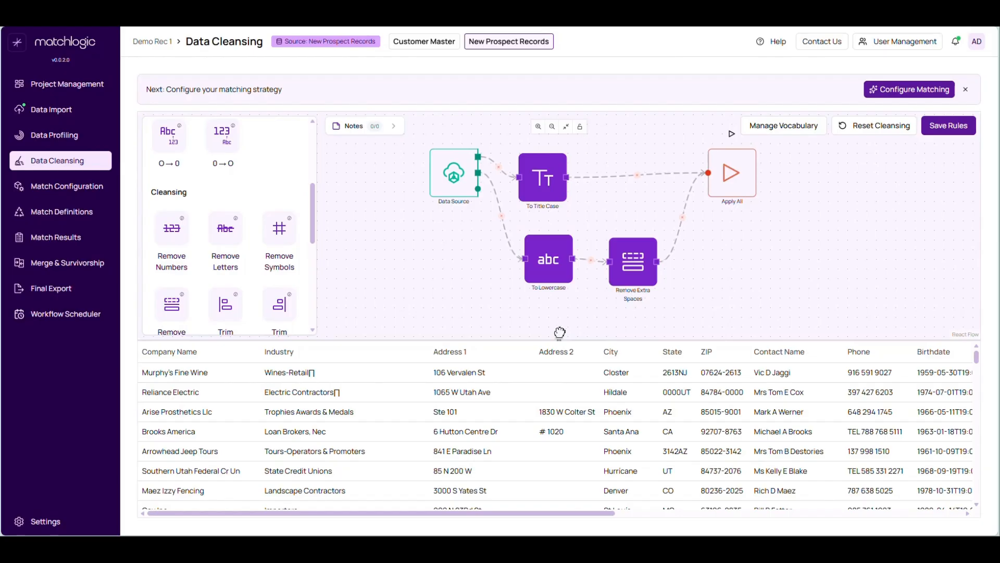
left_click_drag(559, 333, 559, 402)
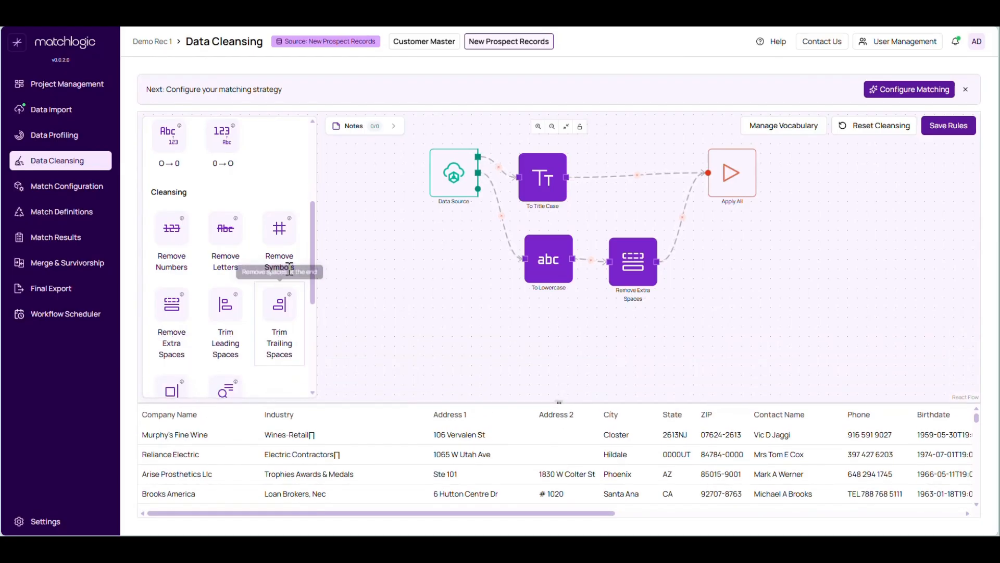
Connect a Remove Symbols operation between Data Source and Apply All, then apply and run it on the Industry column.
left_click_drag(279, 228, 566, 335)
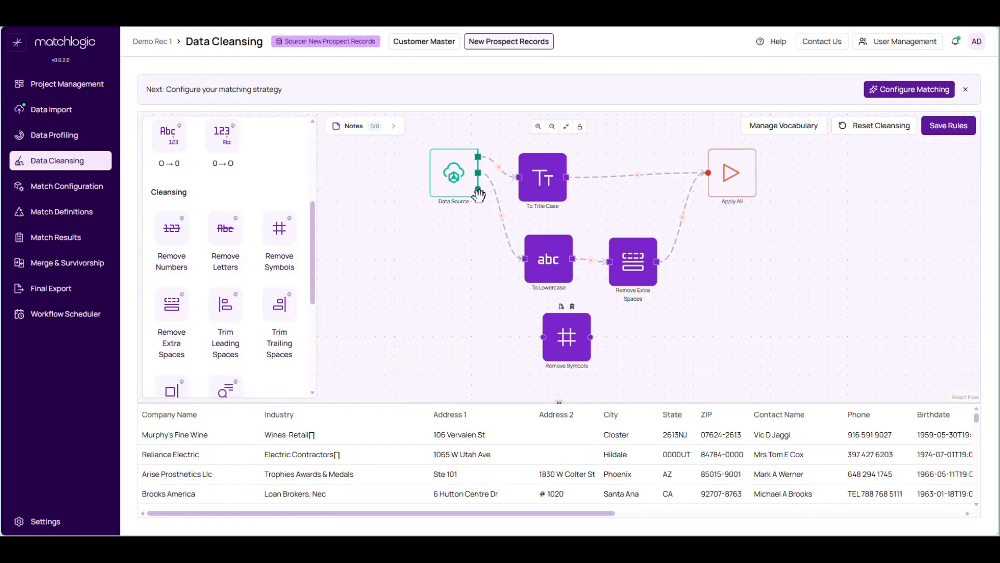
left_click_drag(494, 236, 543, 337)
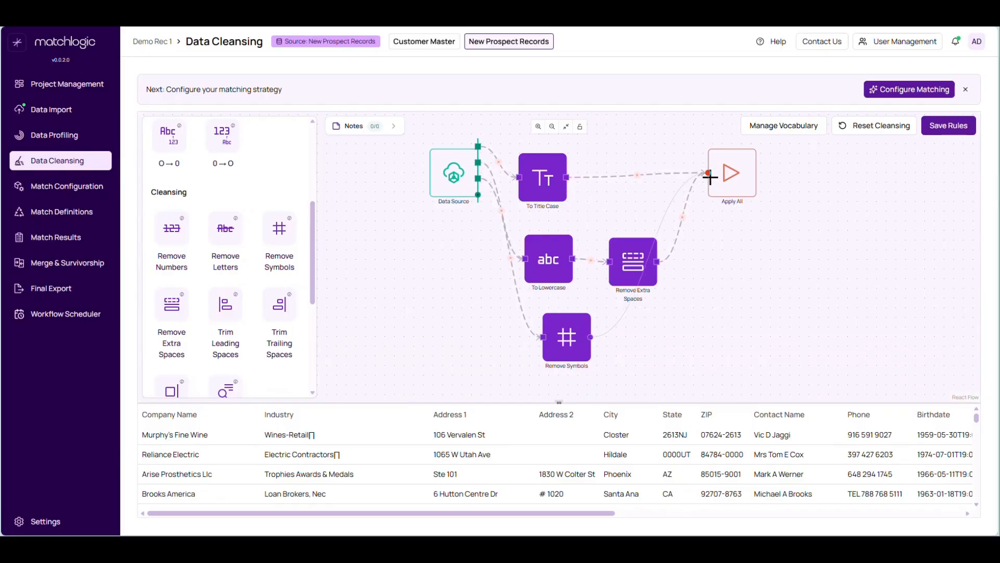
left_click_drag(708, 175, 709, 173)
mouse_move(568, 344)
left_click(555, 307)
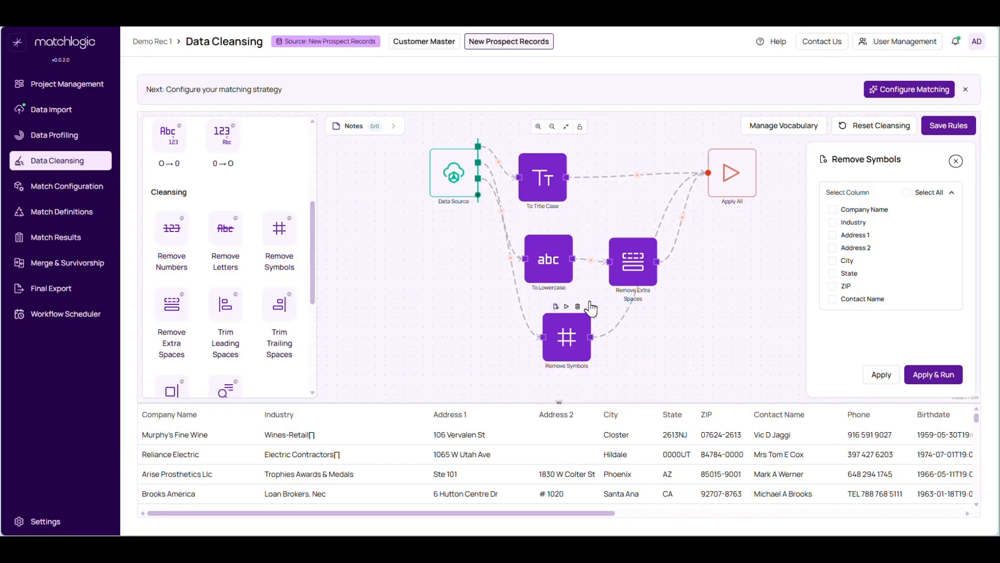
left_click(833, 223)
left_click(927, 375)
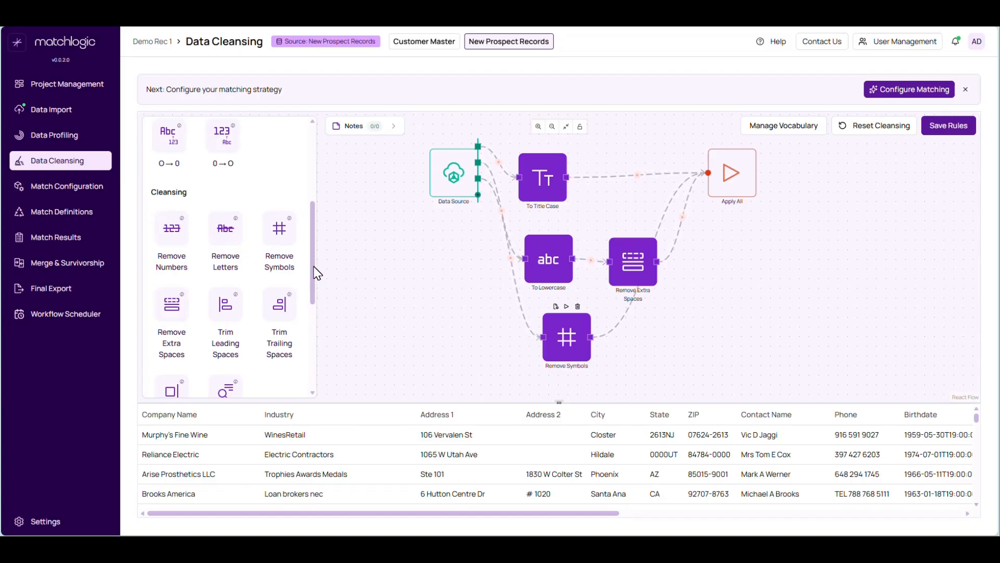
Connect a Remove Numbers operation between Data Source and Apply All and apply it to the State column.
left_click_drag(314, 274, 319, 289)
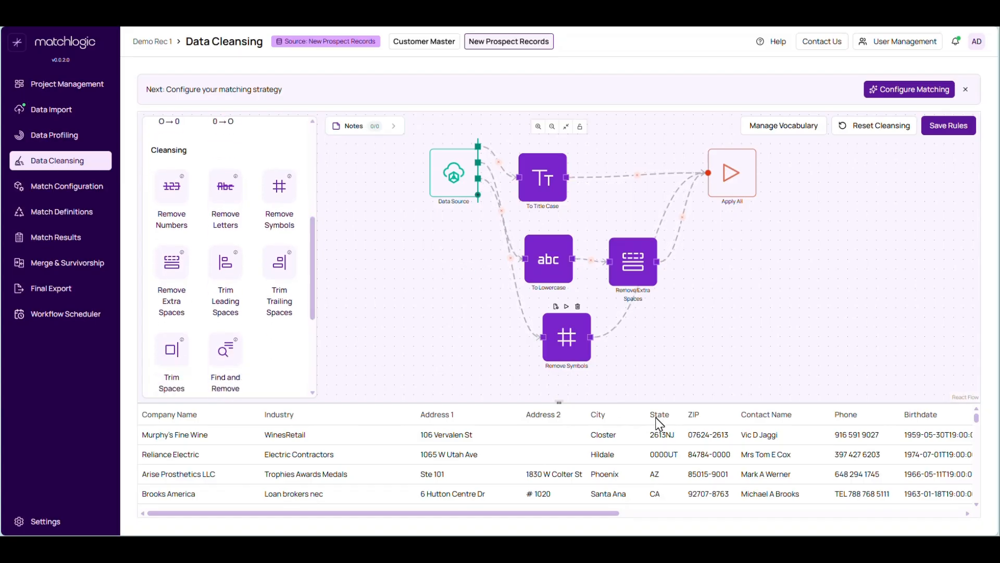
left_click_drag(314, 296, 319, 277)
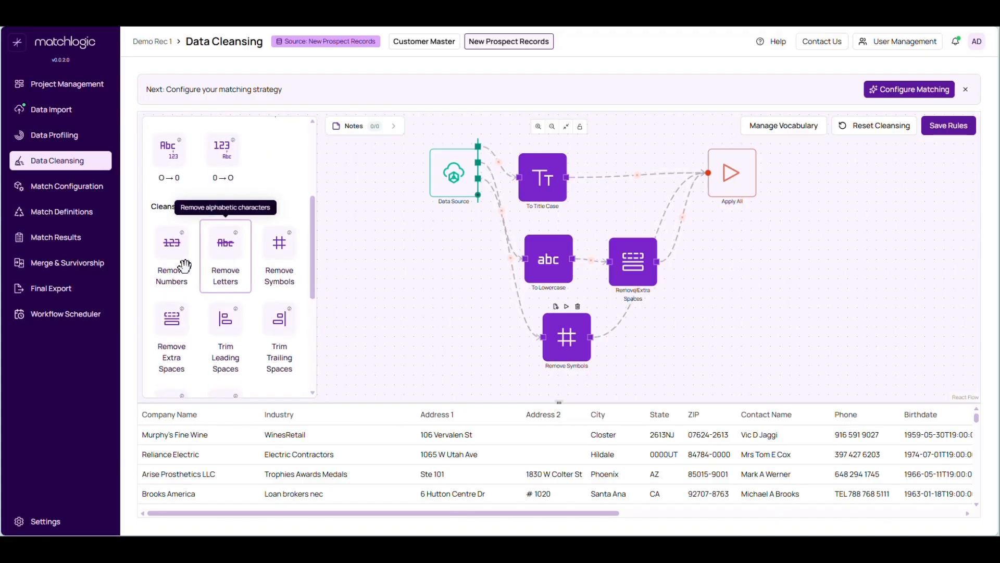
left_click_drag(169, 258, 703, 331)
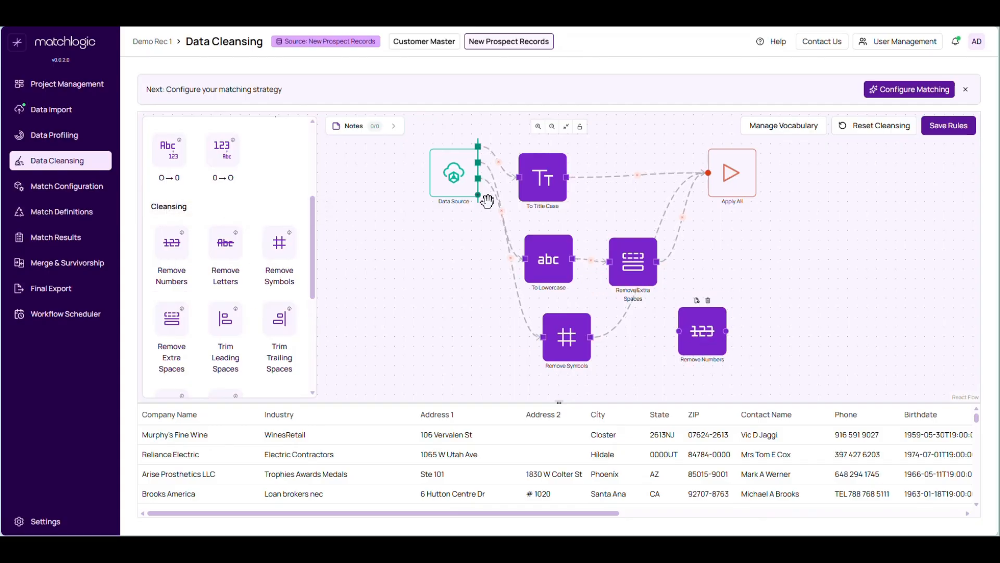
left_click_drag(611, 270, 708, 172)
left_click(692, 300)
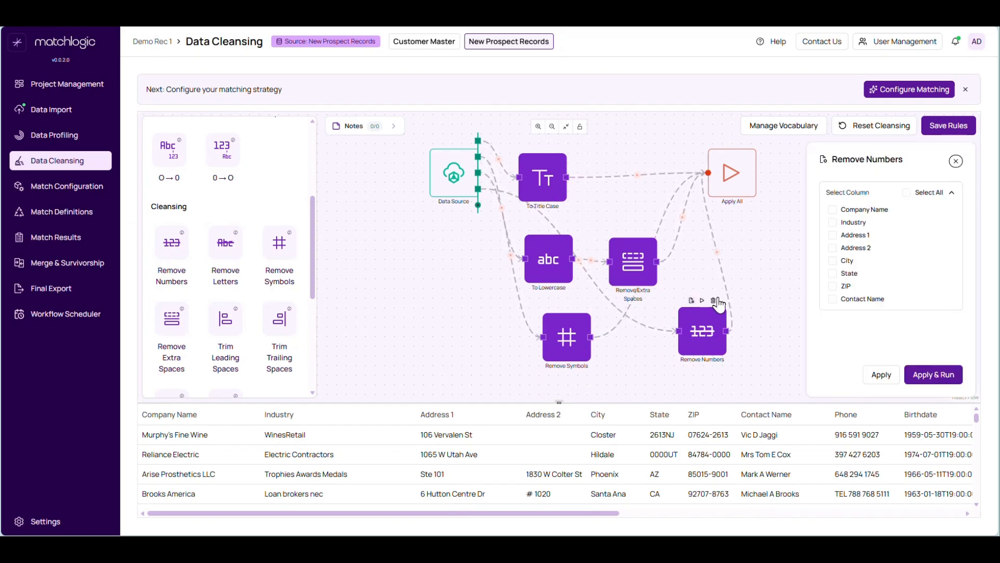
left_click(832, 273)
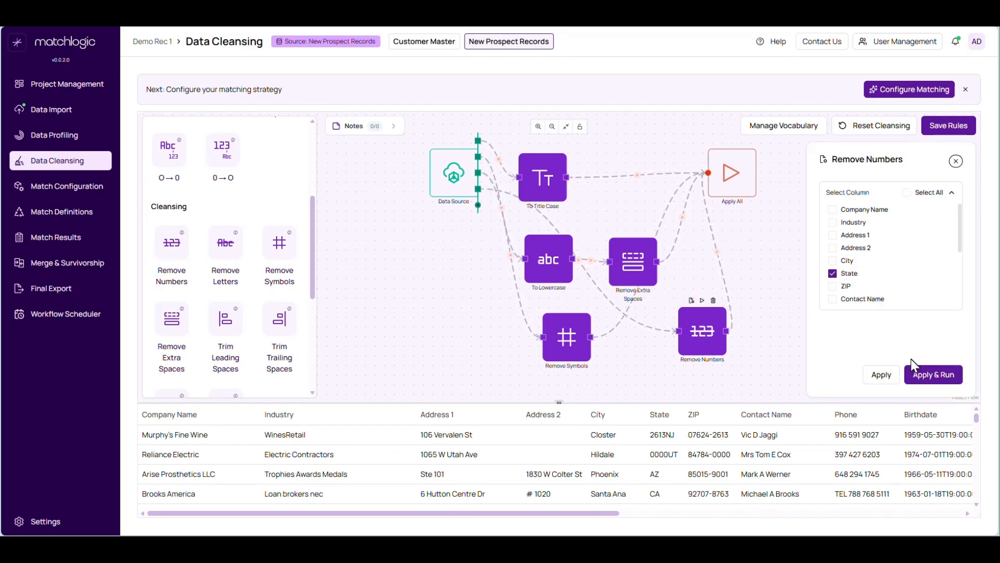
left_click(882, 375)
Run and save all New Prospect Records cleansing rules, and open the cleansing flow of Customer Master.
left_click(730, 135)
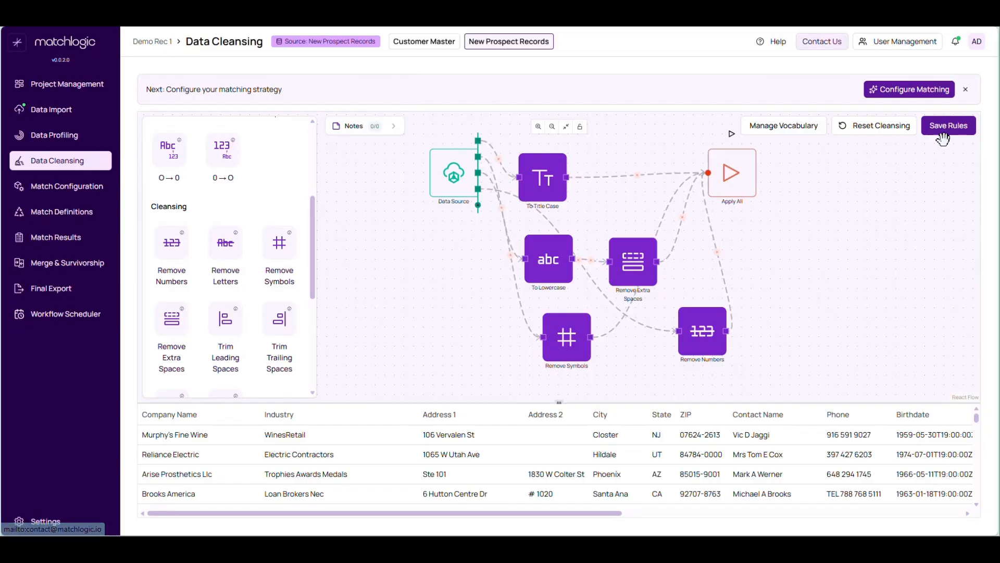
left_click(954, 134)
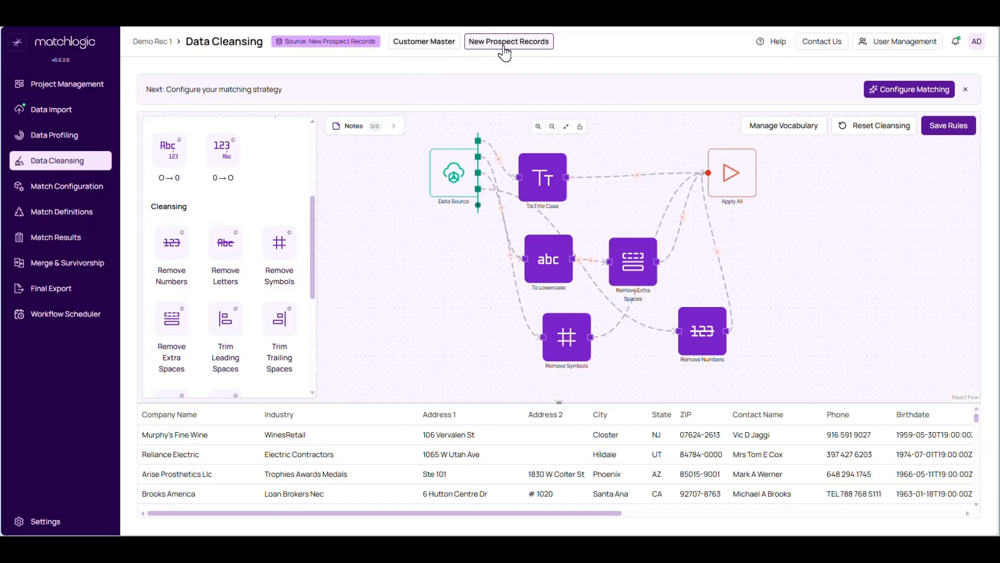
left_click(416, 48)
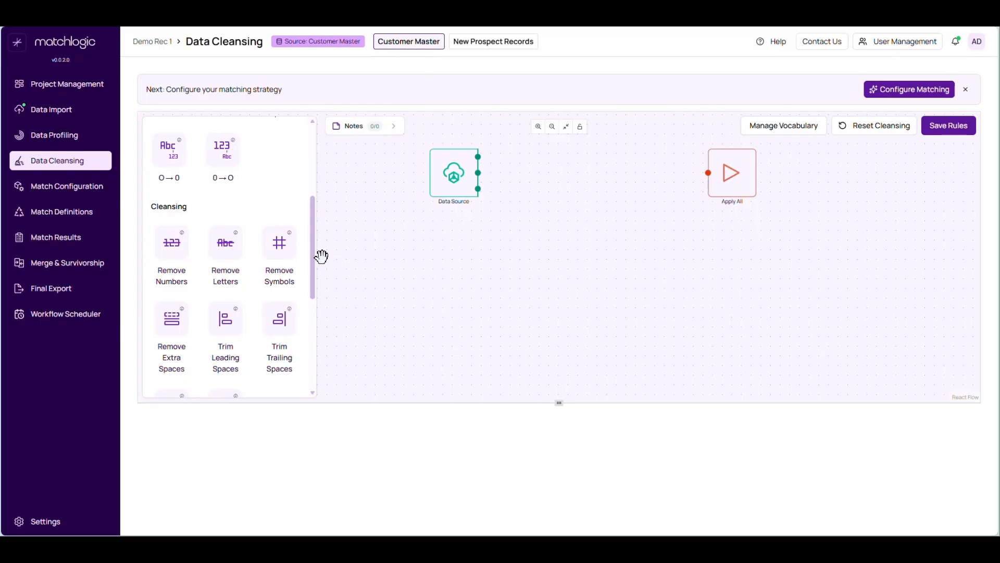
Connect a To Title Case operation between Data Source and Apply All, applying it to Company Name, Industry, Address and City.
left_click_drag(318, 265, 313, 174)
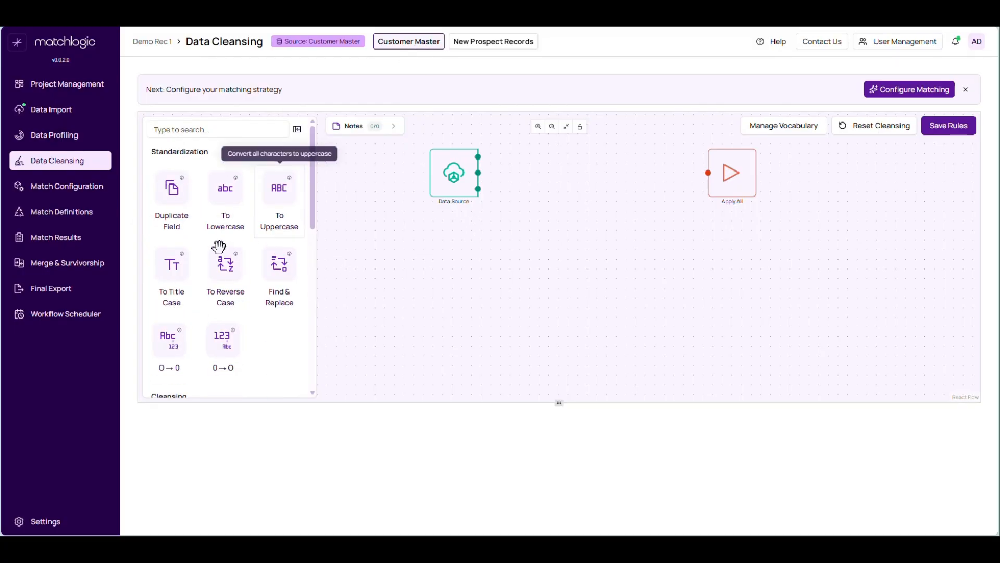
left_click_drag(180, 268, 707, 173)
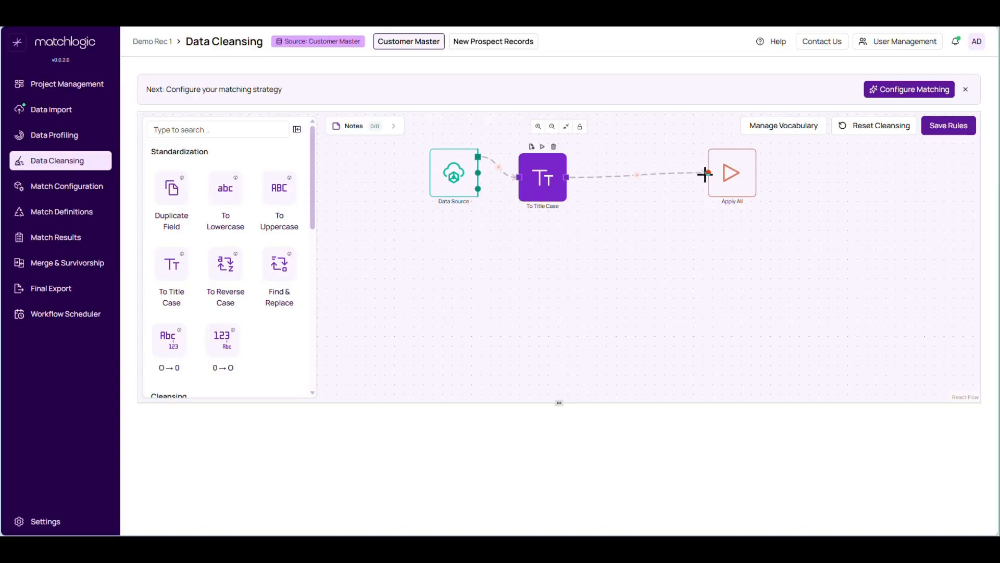
left_click(532, 148)
left_click(833, 209)
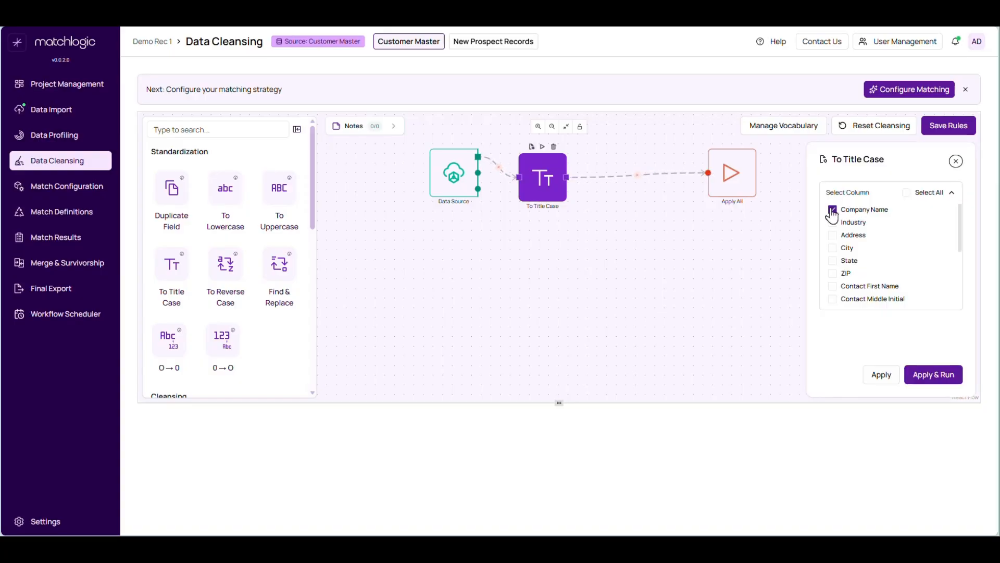
left_click(832, 222)
left_click(833, 235)
left_click(832, 248)
left_click(882, 374)
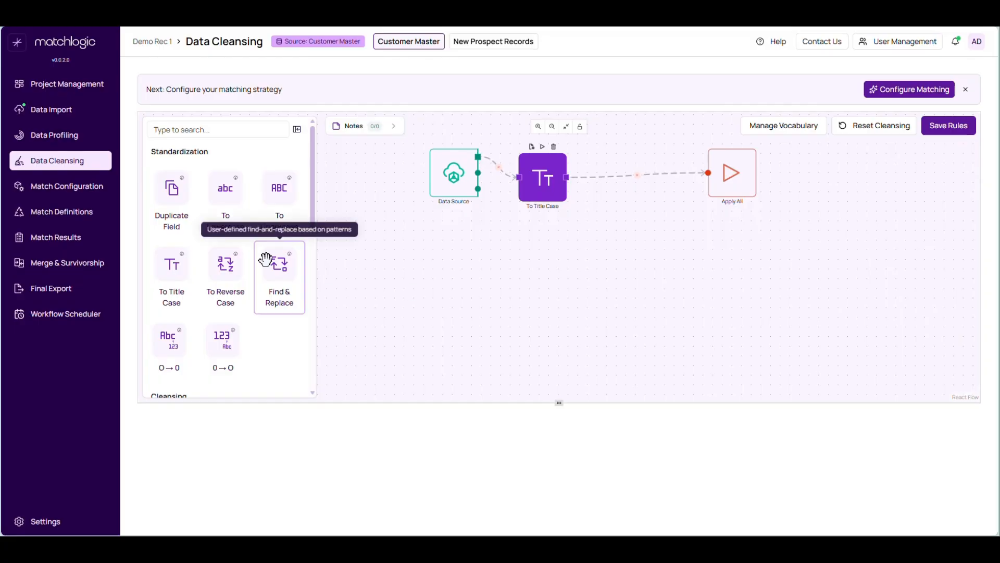
Add To Lowercase and Remove Extra Spaces operations and chain them in that order between Data Source and Apply All.
left_click_drag(224, 205, 552, 253)
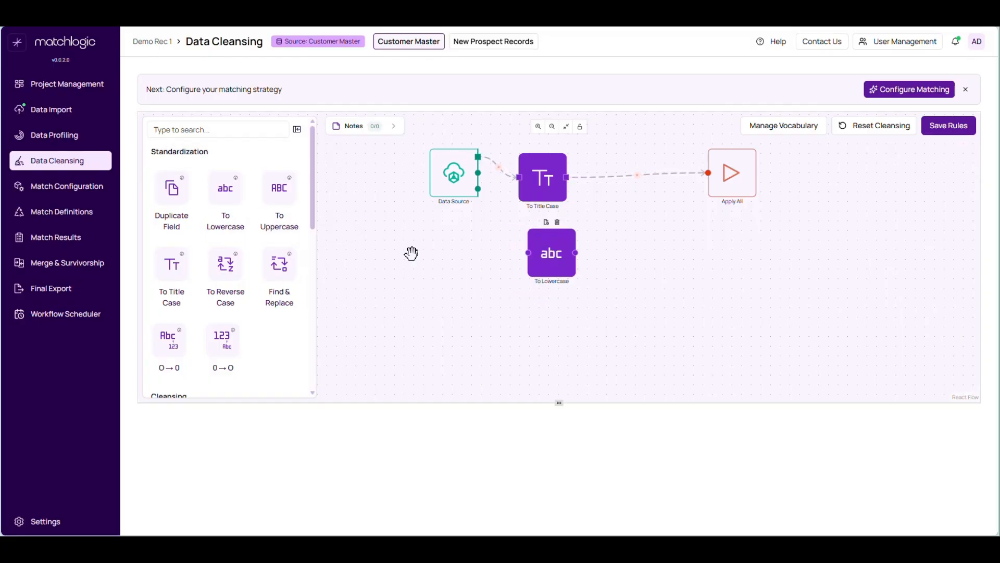
left_click_drag(311, 215, 320, 280)
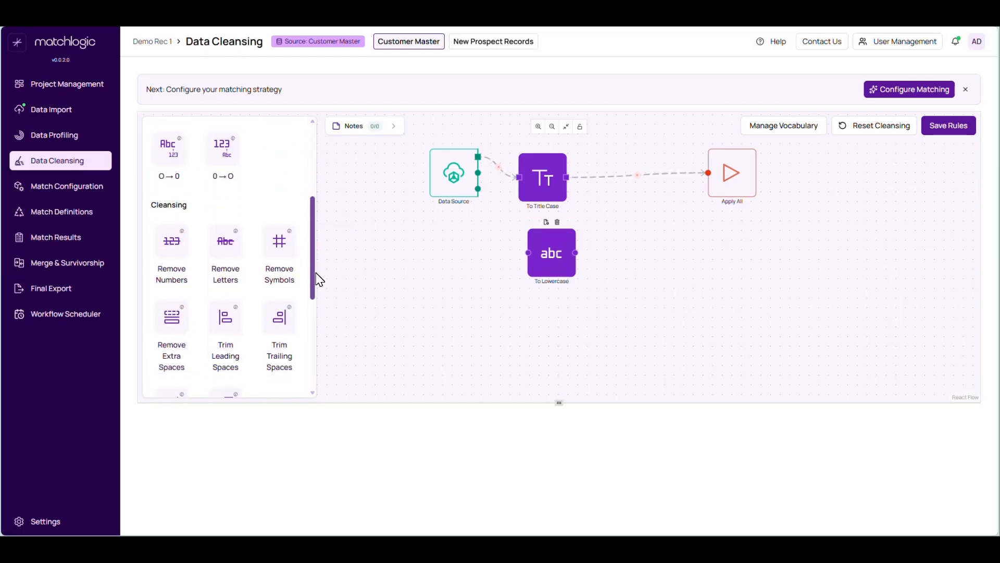
left_click_drag(172, 316, 637, 255)
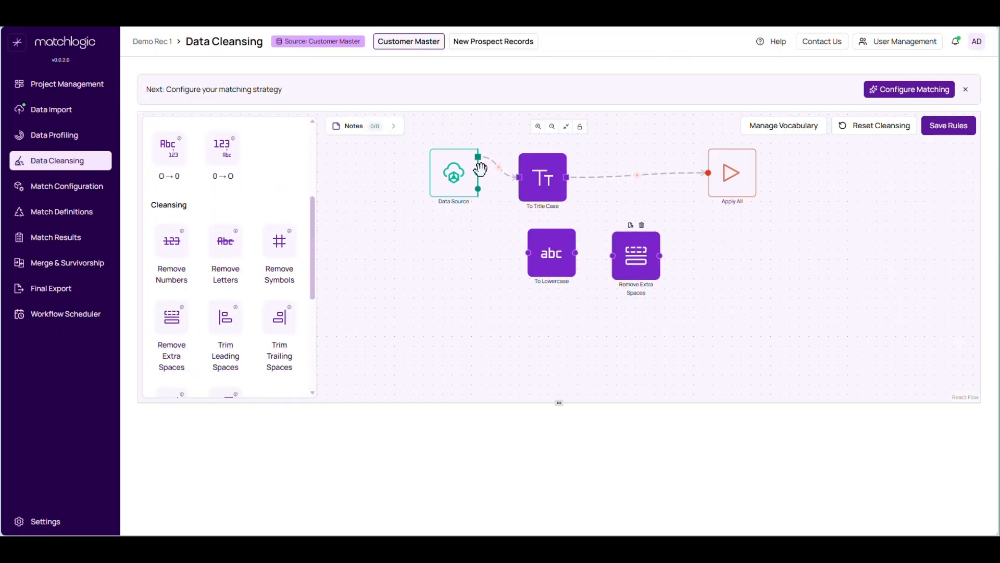
left_click_drag(526, 260, 709, 172)
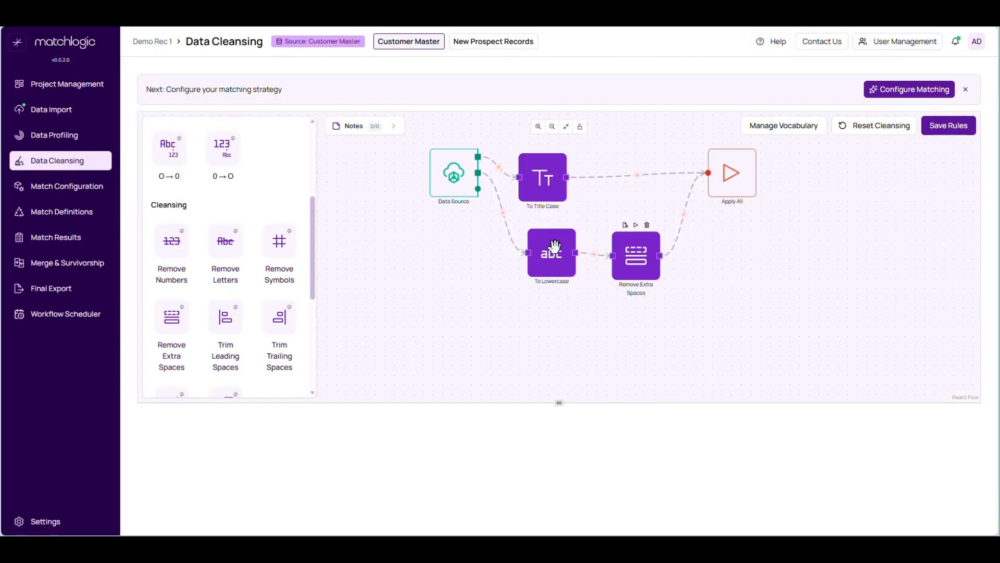
Choose a column further down the column list for the To Lowercase operation and apply it.
left_click(540, 224)
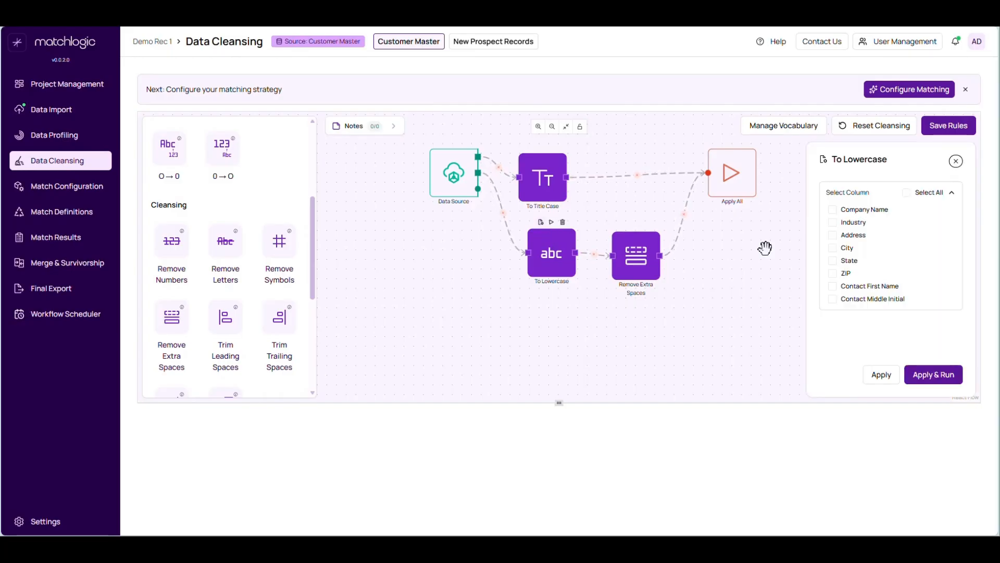
scroll(847, 261, "down", 3)
scroll(849, 260, "down", 1)
left_click(832, 252)
left_click(881, 375)
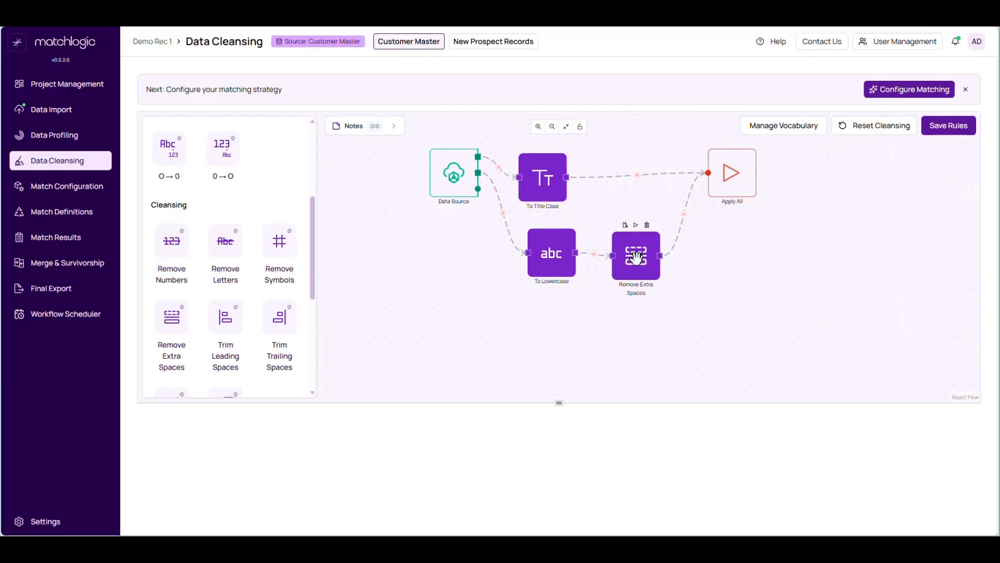
Apply the Remove Extra Spaces operation to the Company Name column.
left_click(625, 225)
left_click(833, 210)
left_click(881, 375)
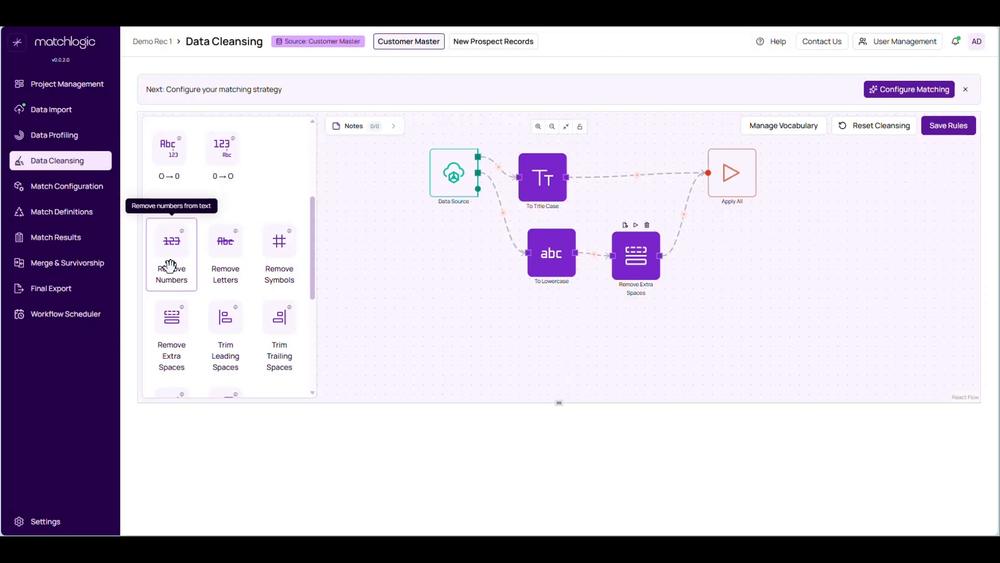
Connect a Remove Numbers operation between Data Source and Apply All and apply it to the State column.
left_click_drag(170, 266, 551, 333)
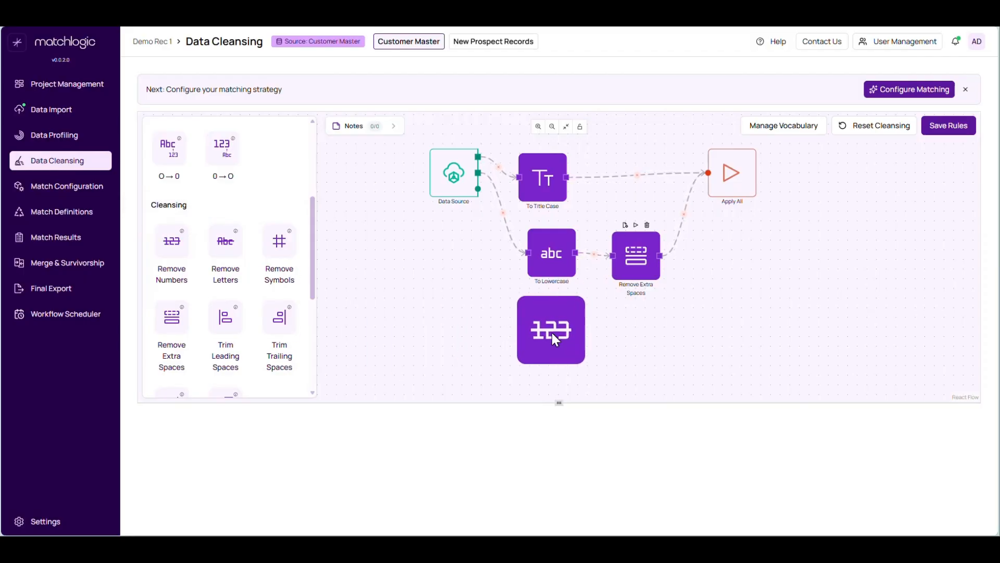
left_click_drag(518, 303, 528, 334)
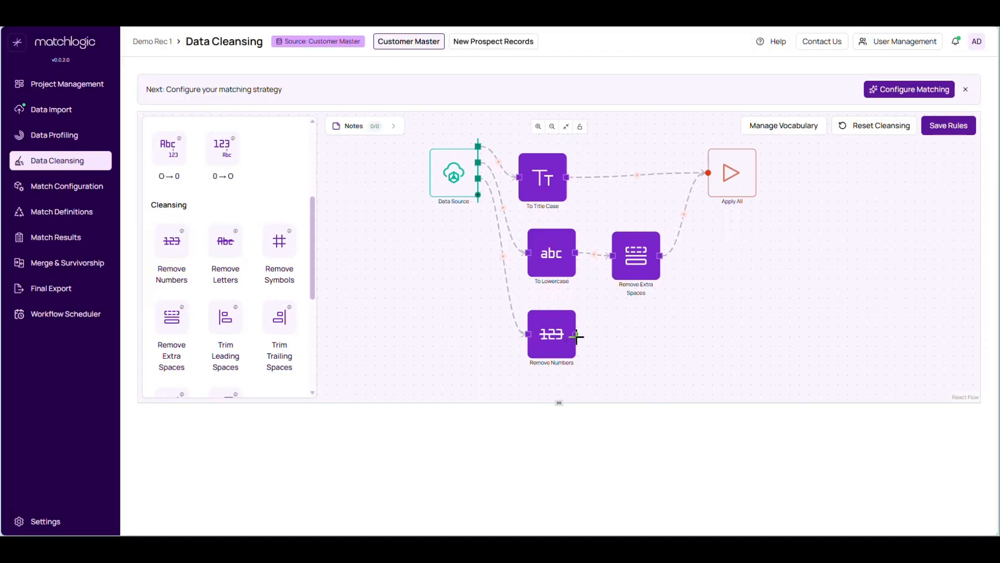
left_click_drag(711, 172, 710, 173)
left_click(547, 335)
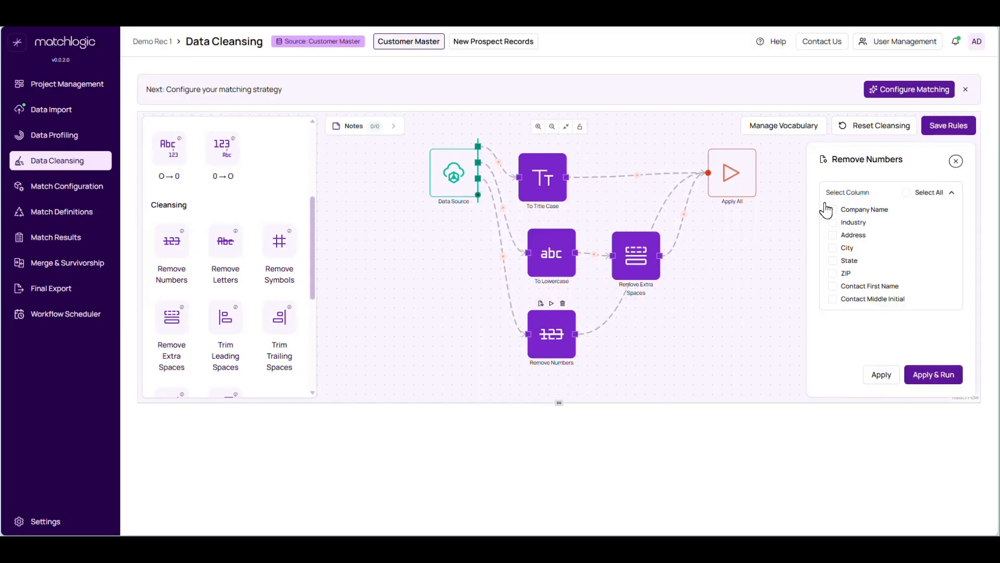
left_click(833, 260)
left_click(882, 376)
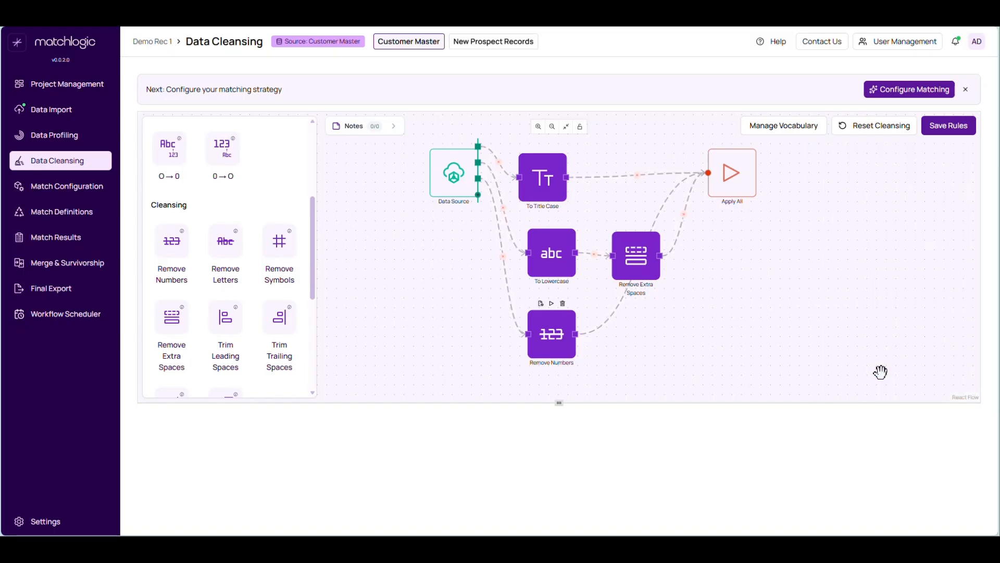
Run all Customer Master cleansing rules and enlarge the preview of the cleansed records.
left_click(731, 134)
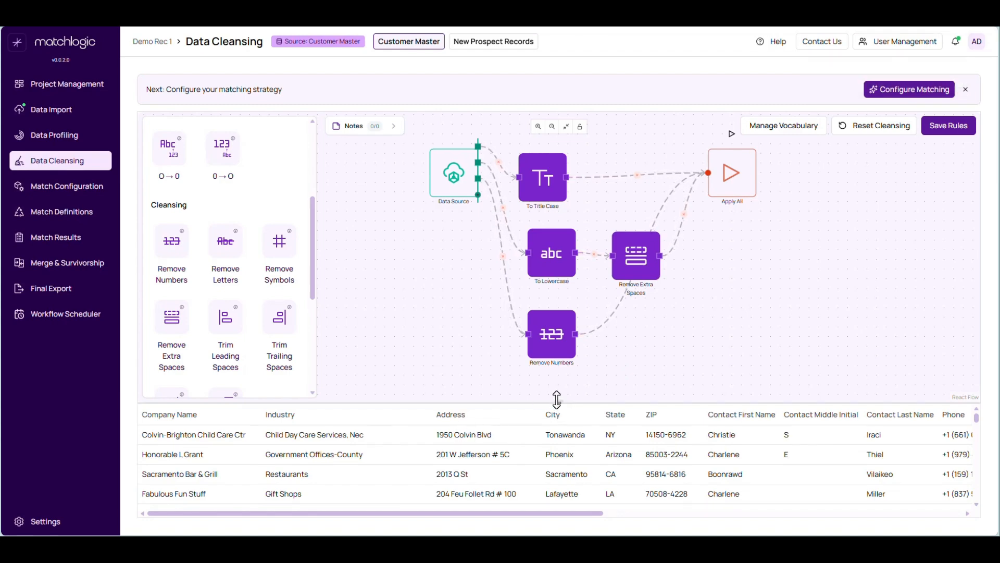
left_click_drag(556, 403, 552, 321)
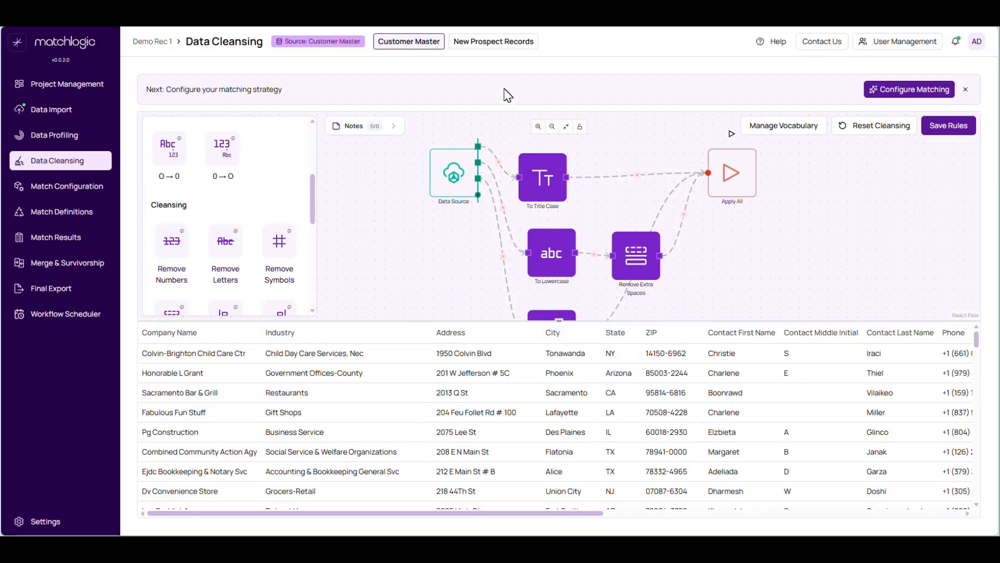
In the New Prospect Records flow, connect a Name Parser between Data Source and Apply All and apply it to Contact Name.
left_click(477, 42)
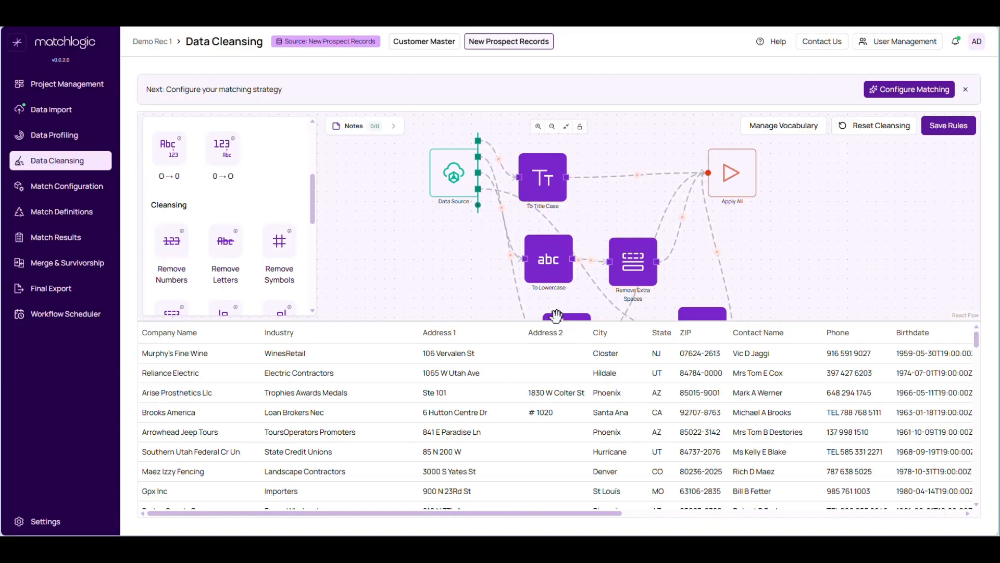
left_click_drag(558, 321, 563, 452)
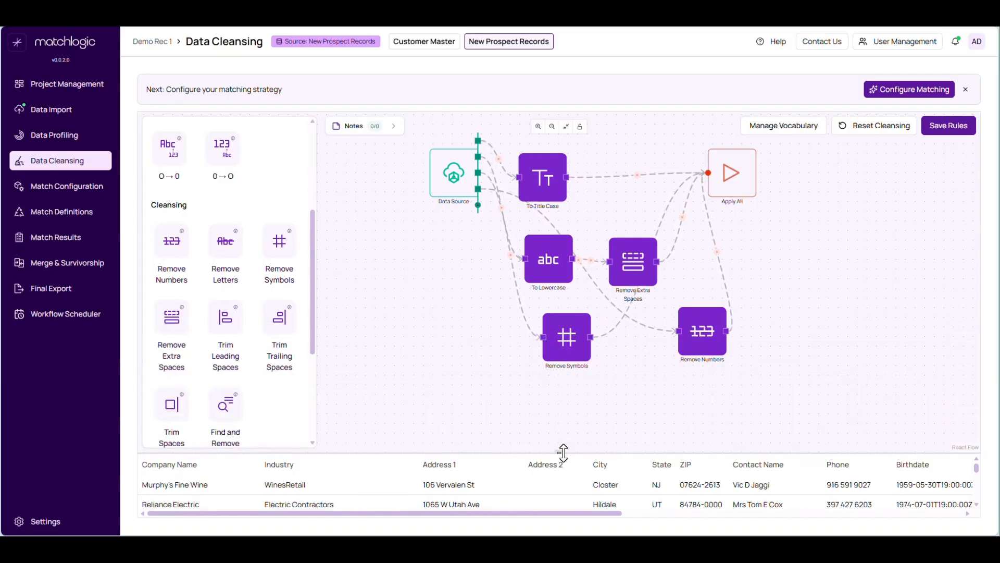
scroll(268, 386, "down", 4)
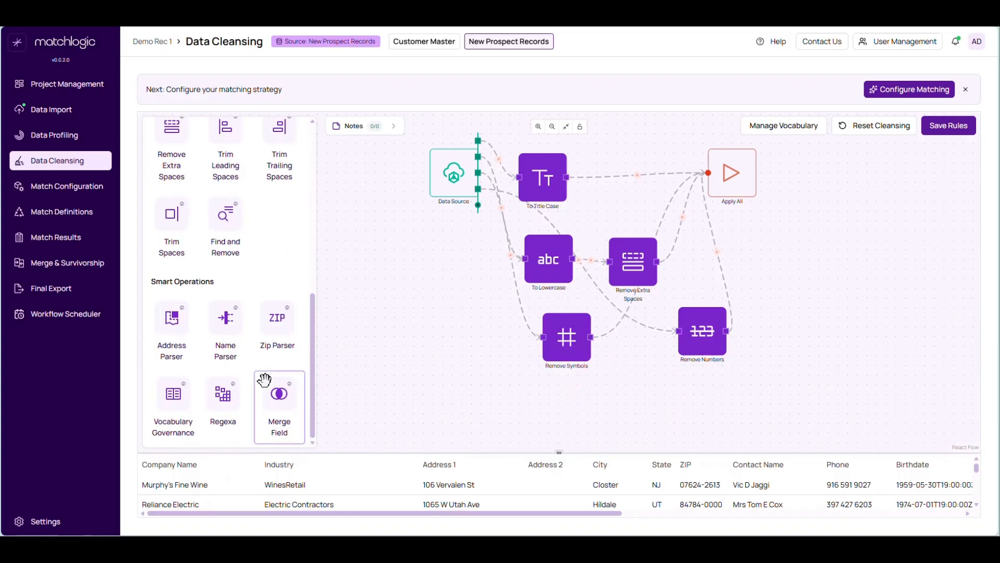
left_click_drag(226, 320, 605, 422)
left_click_drag(453, 399, 738, 179)
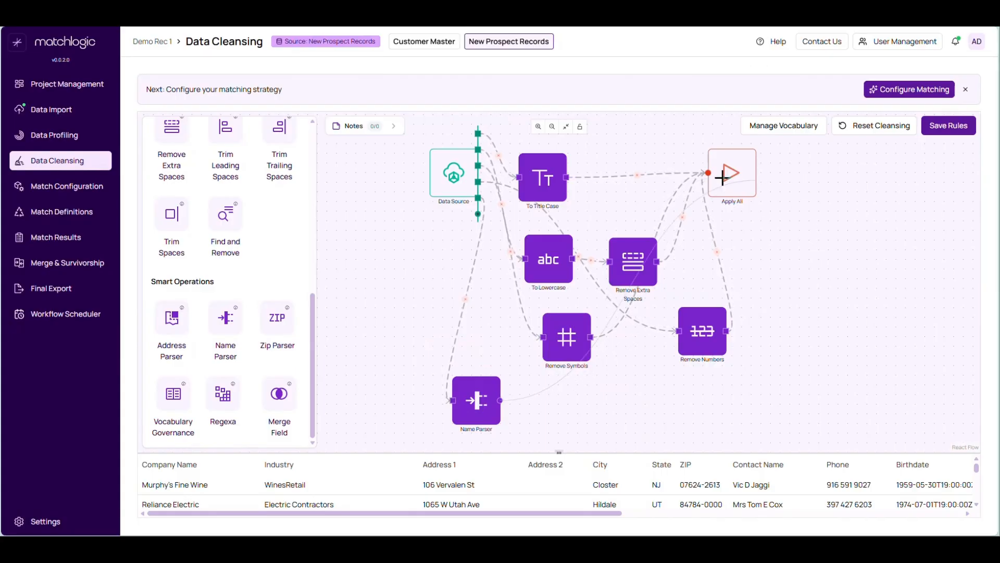
left_click(466, 383)
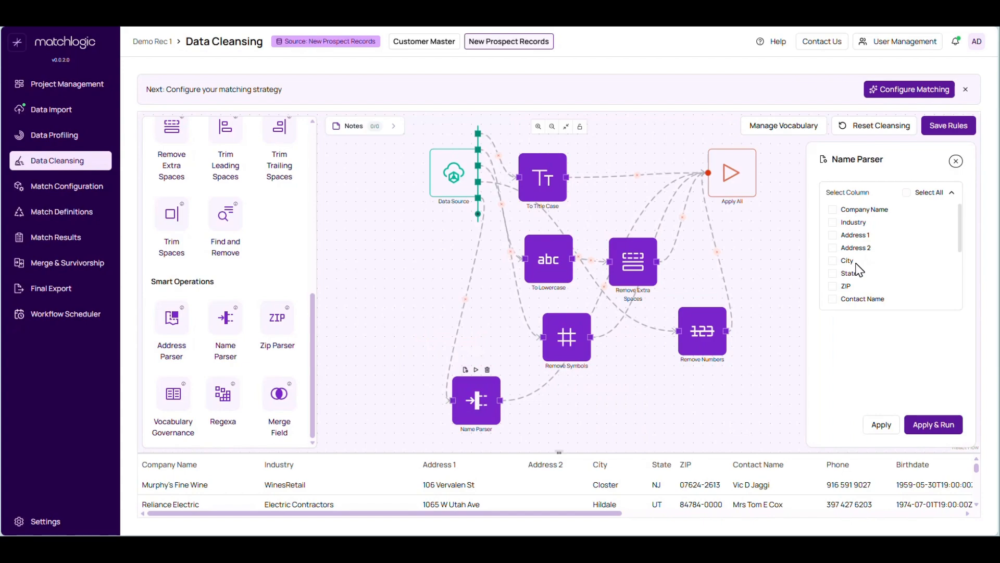
scroll(860, 270, "down", 2)
left_click(833, 218)
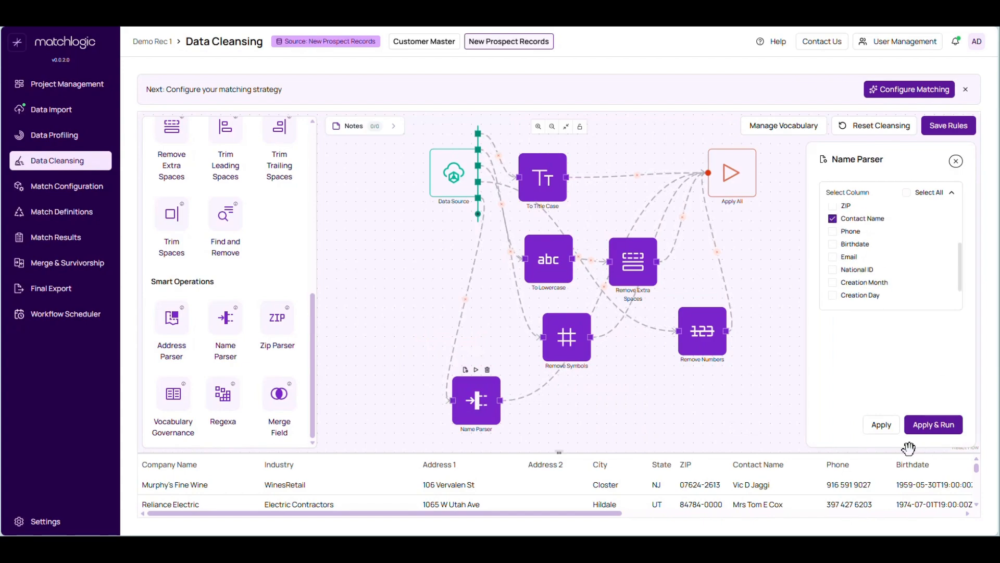
left_click(879, 424)
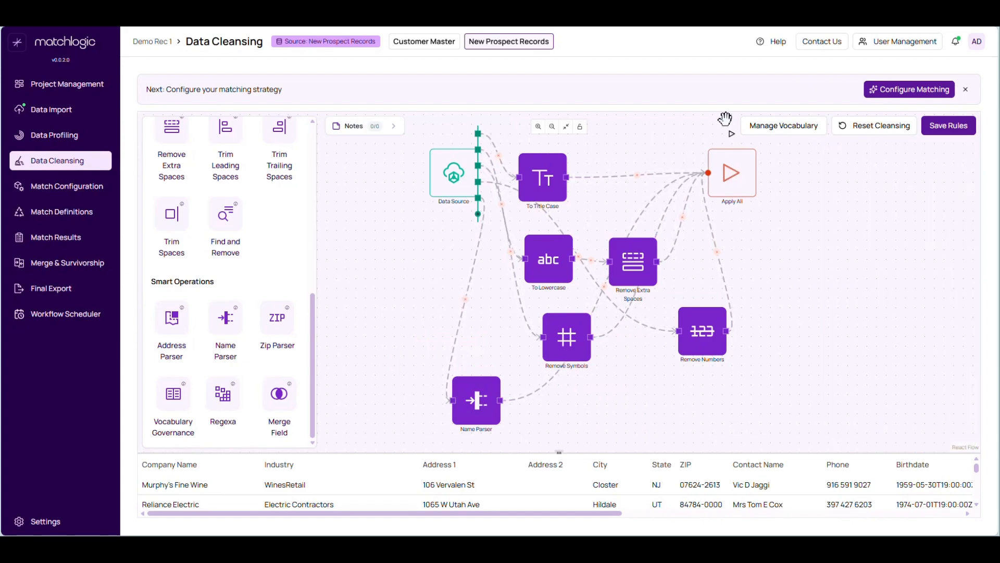
Run all New Prospect Records cleansing rules again and save them.
left_click(732, 133)
left_click(944, 131)
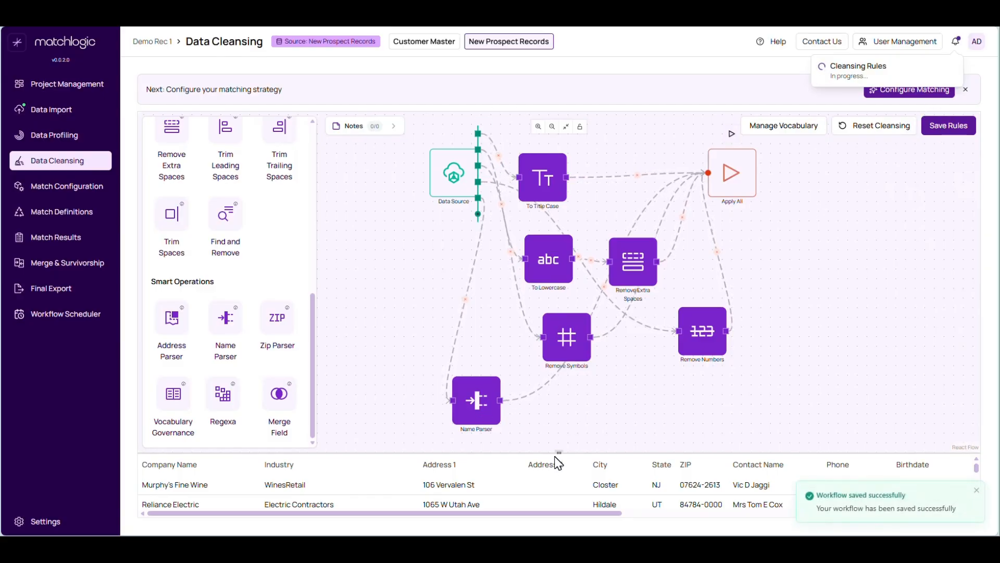
Examine the parsed contact name columns, such as prefix, first name, last name and common name, in an enlarged New Prospect Records preview.
left_click_drag(559, 453, 551, 266)
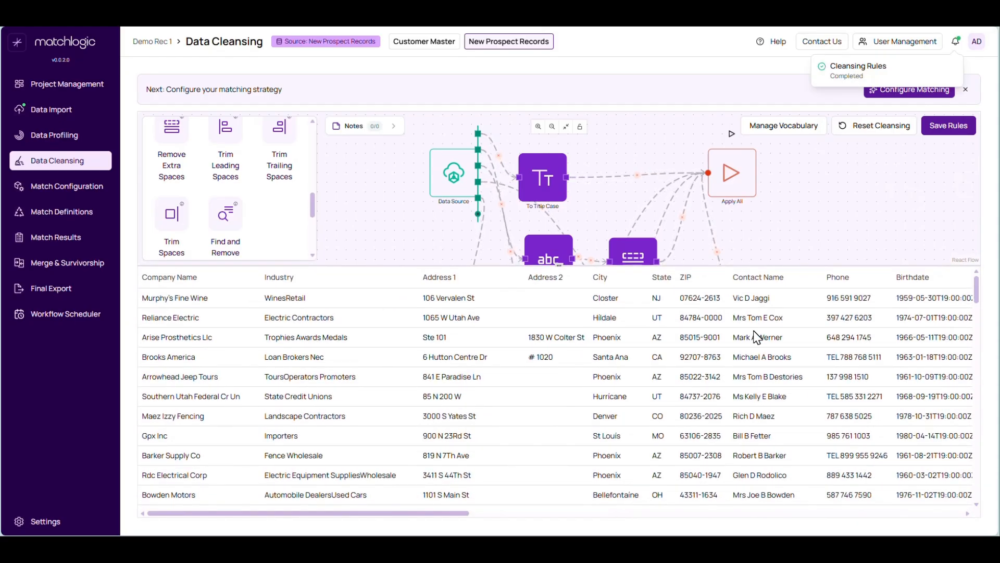
scroll(823, 352, "right", 4)
scroll(824, 353, "right", 6)
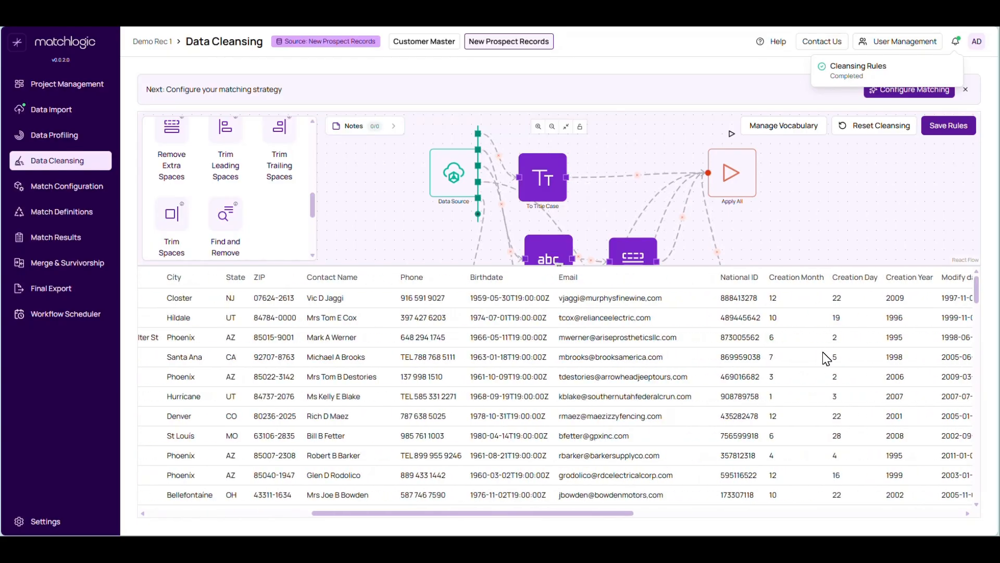
scroll(825, 358, "right", 4)
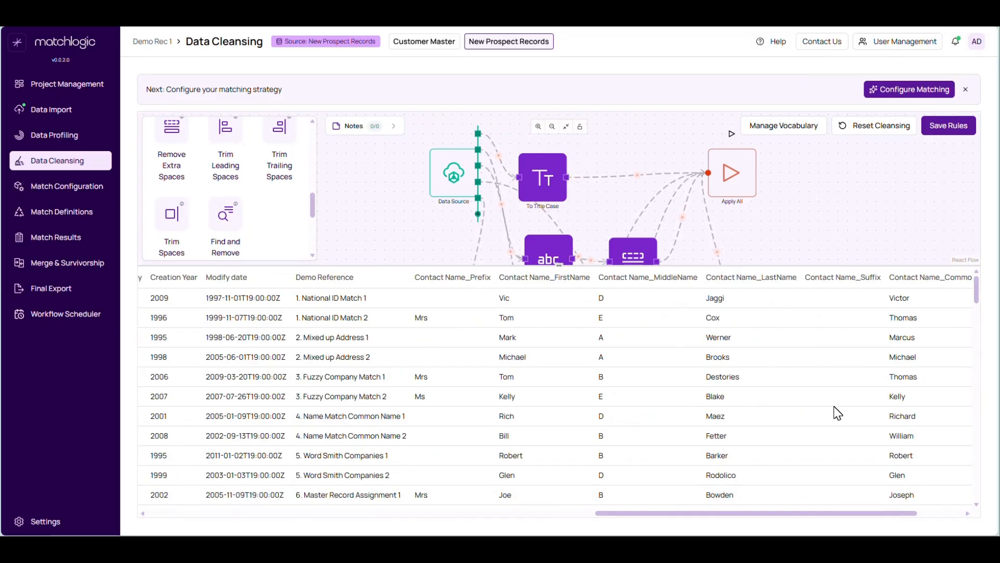
scroll(836, 412, "right", 3)
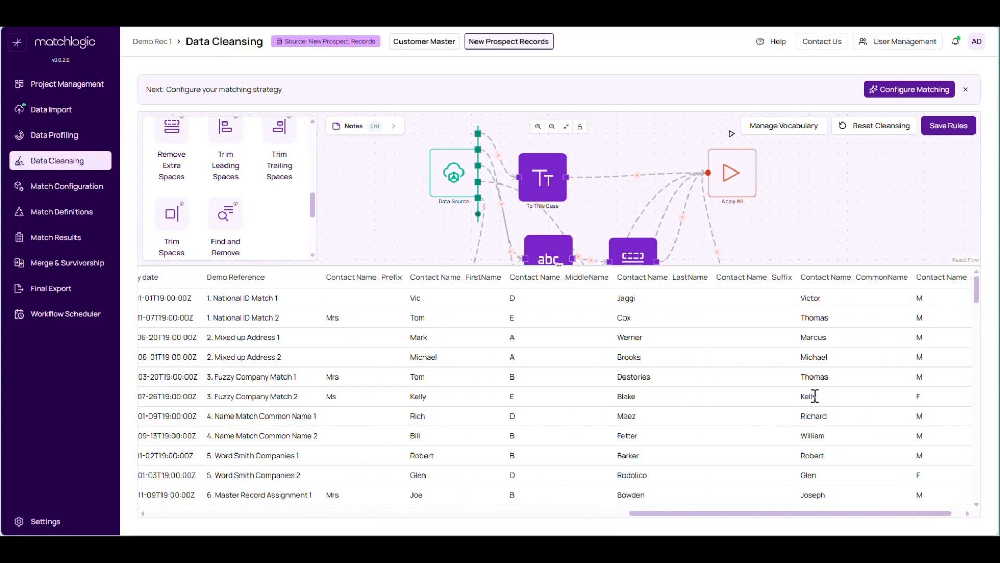
scroll(815, 396, "left", 2)
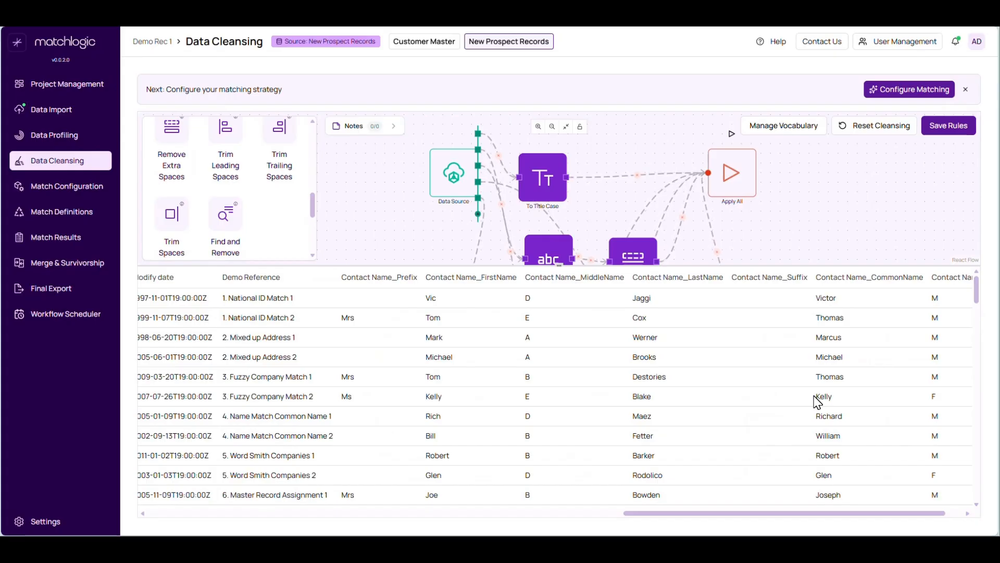
scroll(817, 401, "left", 5)
scroll(816, 401, "down", 1)
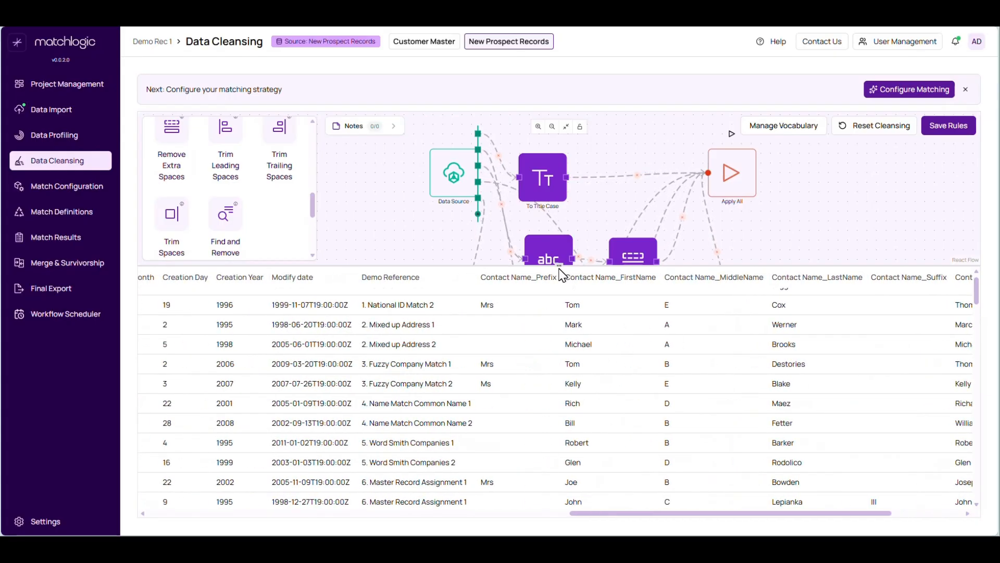
left_click_drag(559, 266, 559, 388)
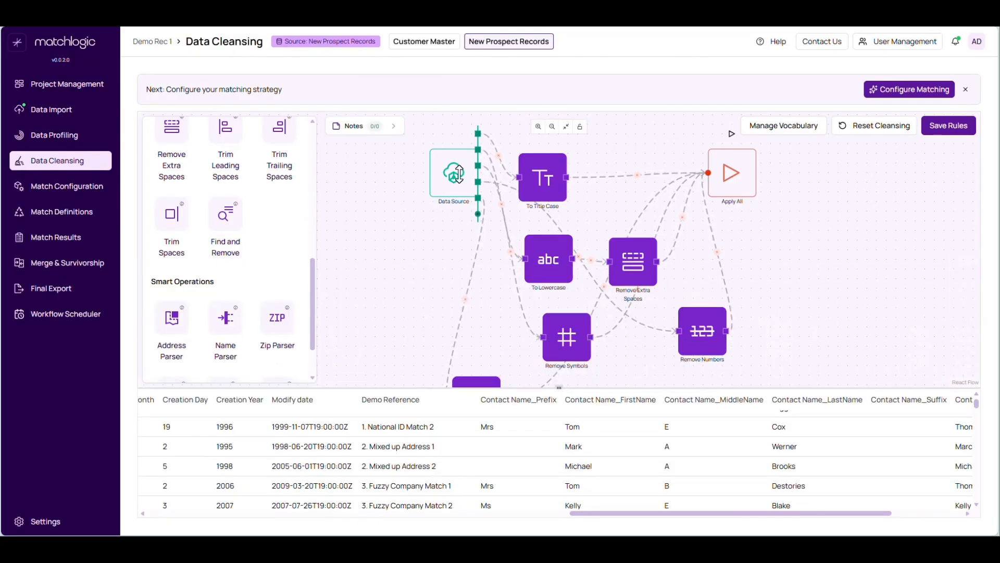
Return to the Customer Master cleansing flow and save its rules.
left_click(425, 44)
left_click(954, 127)
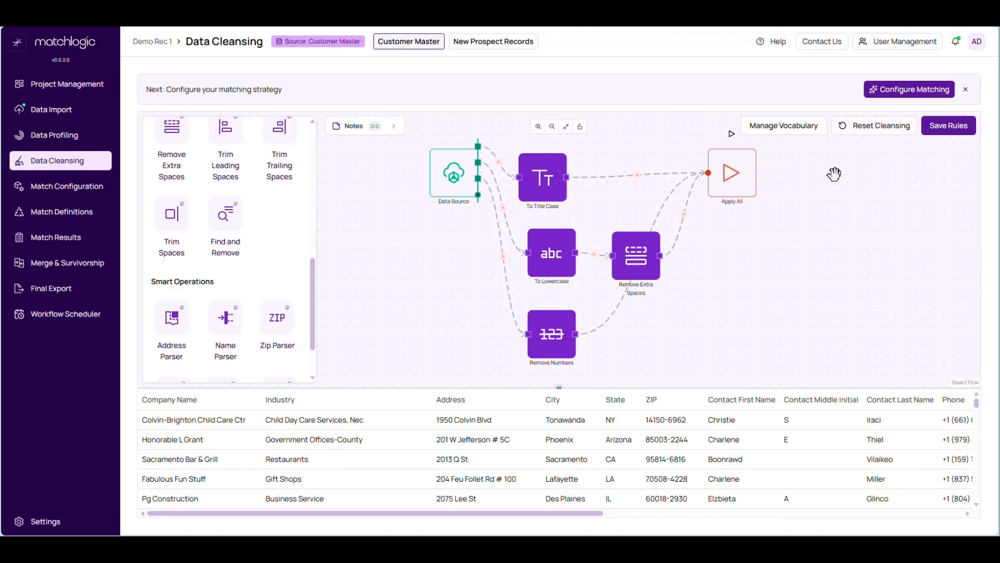
Proceed to match configuration and choose the Find All Duplicates matching strategy.
left_click(907, 91)
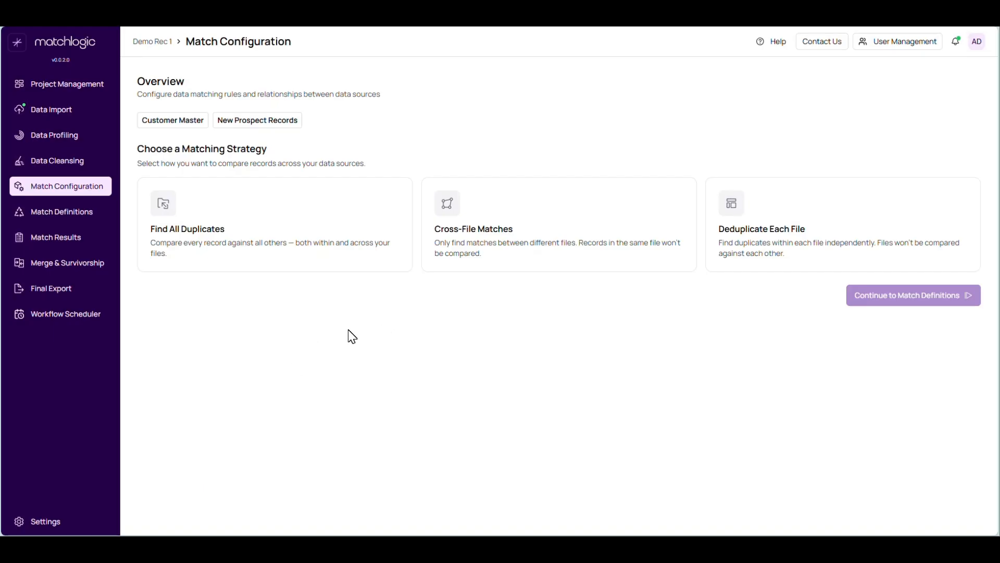
left_click(255, 232)
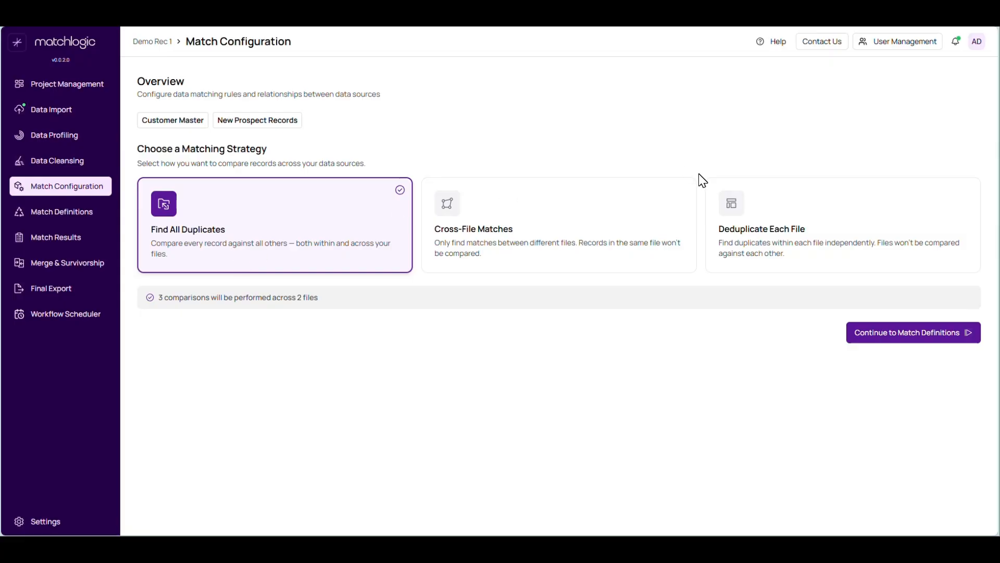
Continue to match definitions and map the Customer Master Contact First Name field to Contact Name_FirstName in the field mapping.
left_click(888, 337)
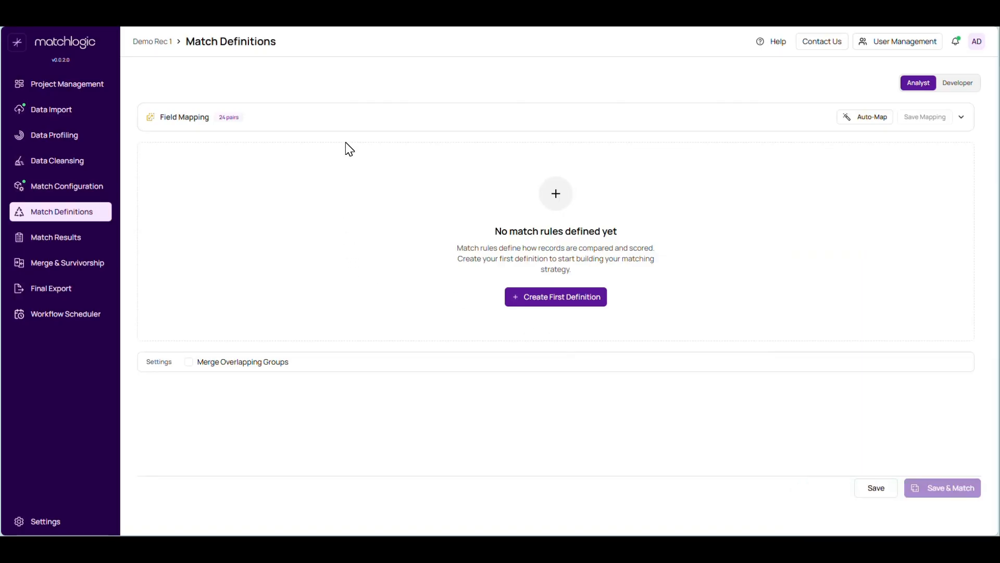
left_click(962, 117)
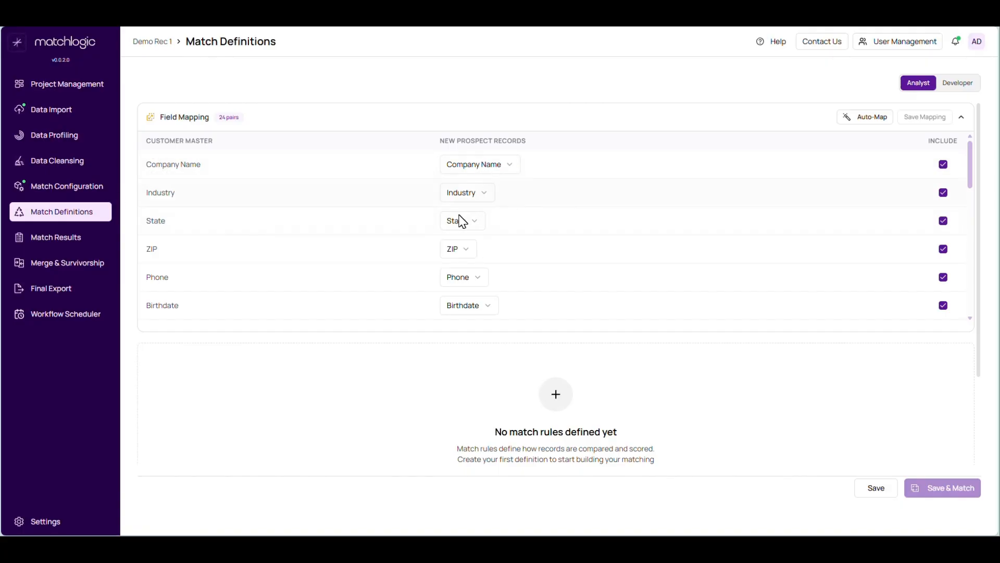
scroll(396, 299, "down", 2)
scroll(399, 301, "down", 5)
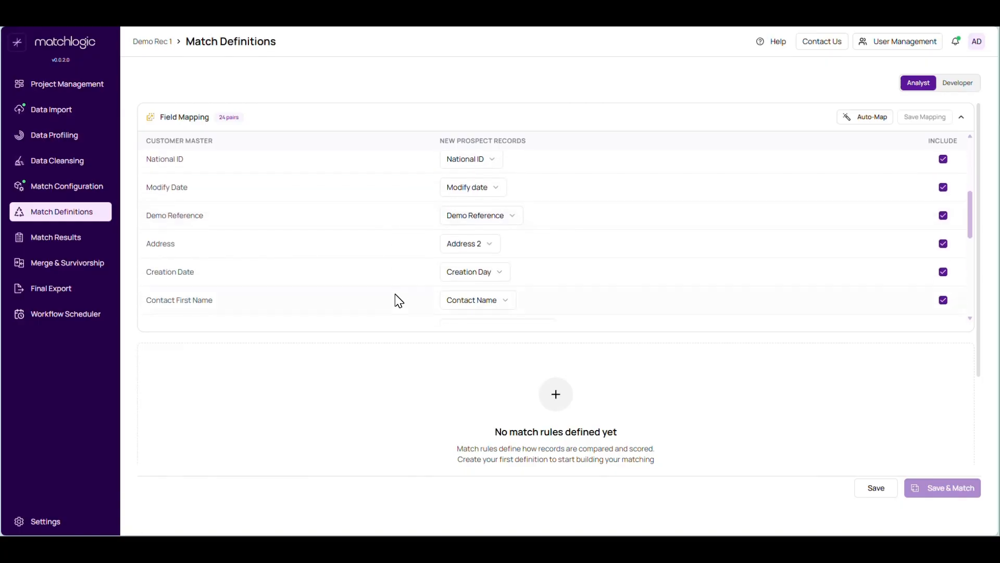
scroll(397, 299, "down", 1)
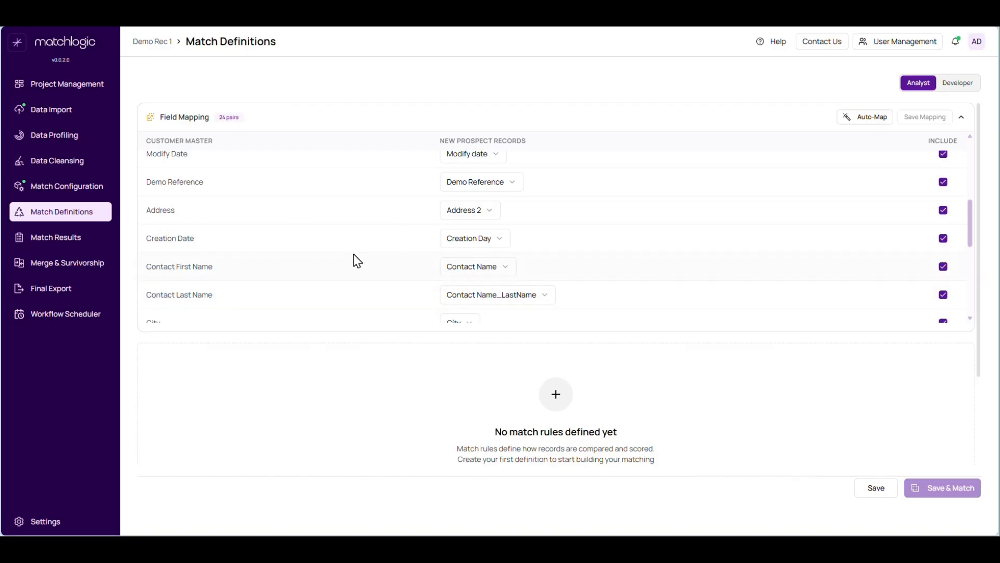
left_click(474, 269)
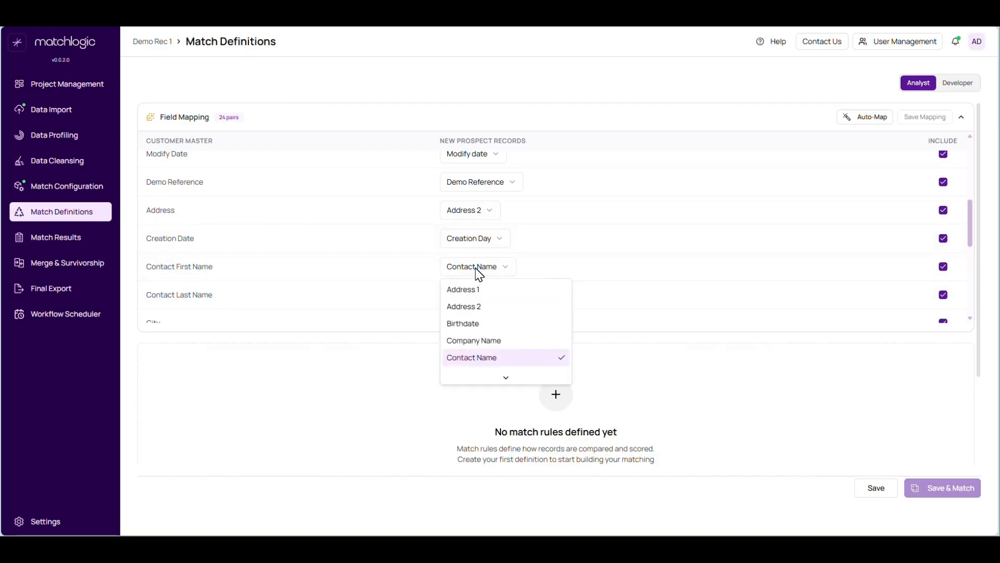
scroll(504, 335, "down", 3)
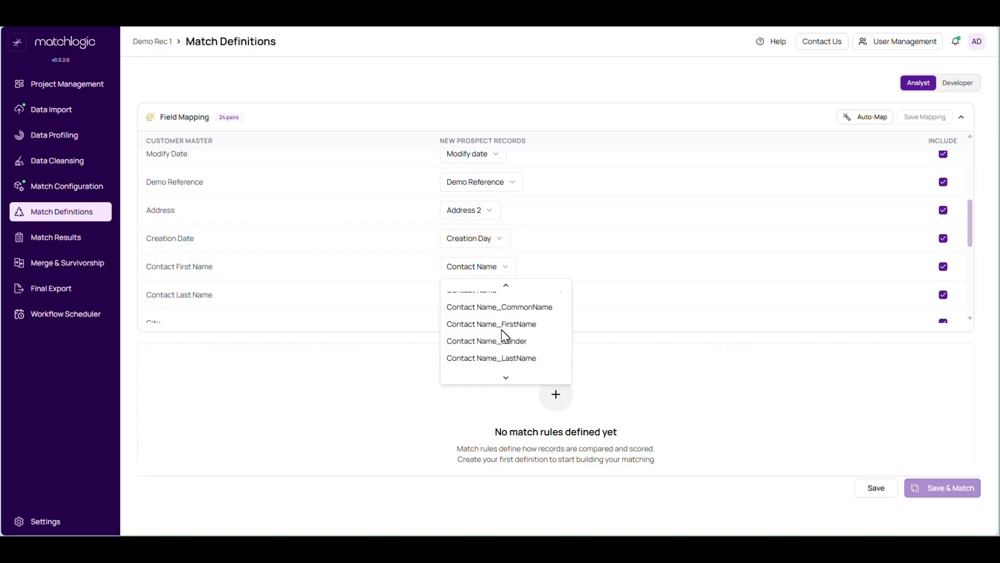
left_click(501, 325)
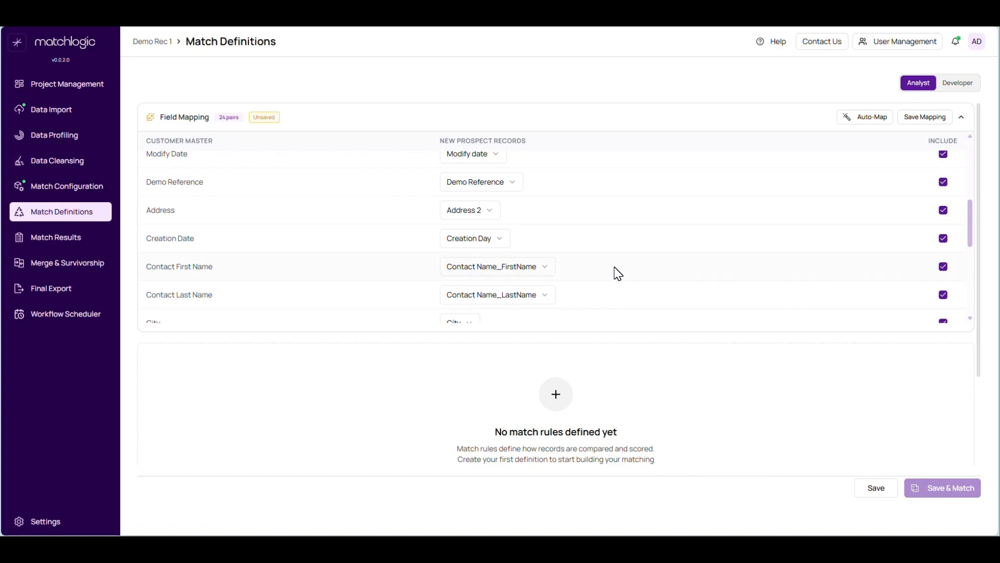
Map the Customer Master Address field to Address 1, check the remaining field pairs and collapse the field mapping.
left_click(477, 212)
left_click(474, 232)
scroll(373, 282, "down", 3)
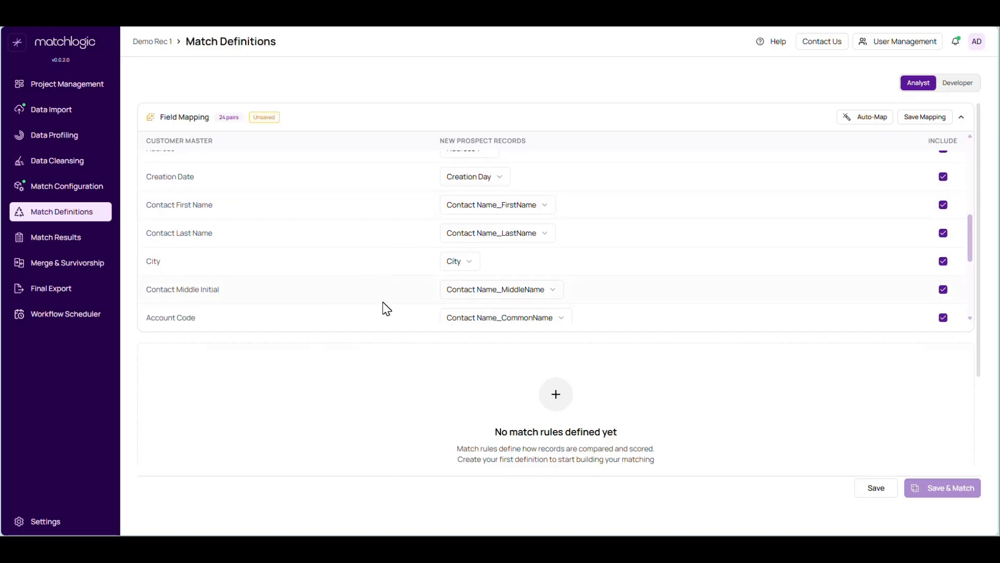
scroll(386, 293, "down", 3)
scroll(391, 295, "down", 1)
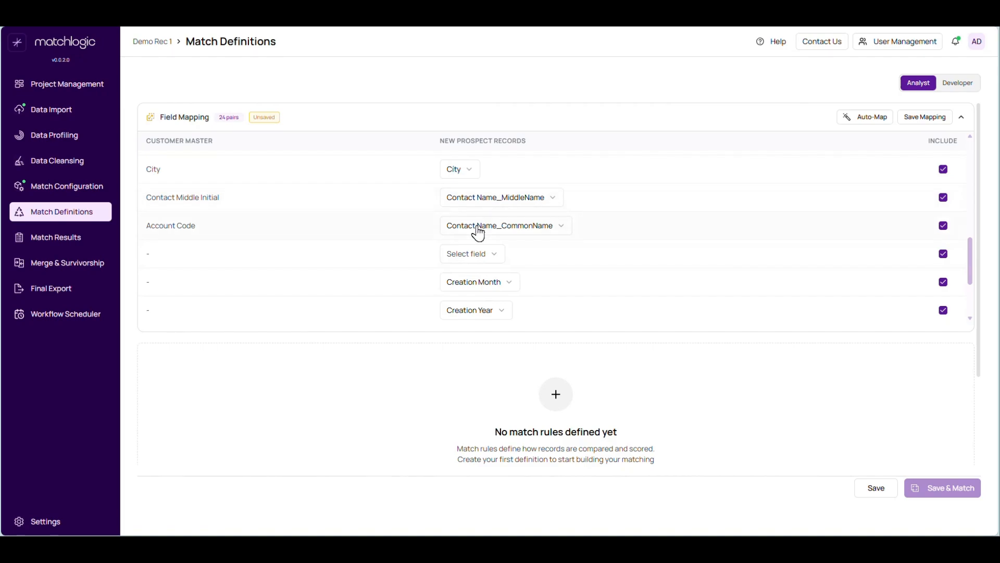
scroll(411, 279, "down", 4)
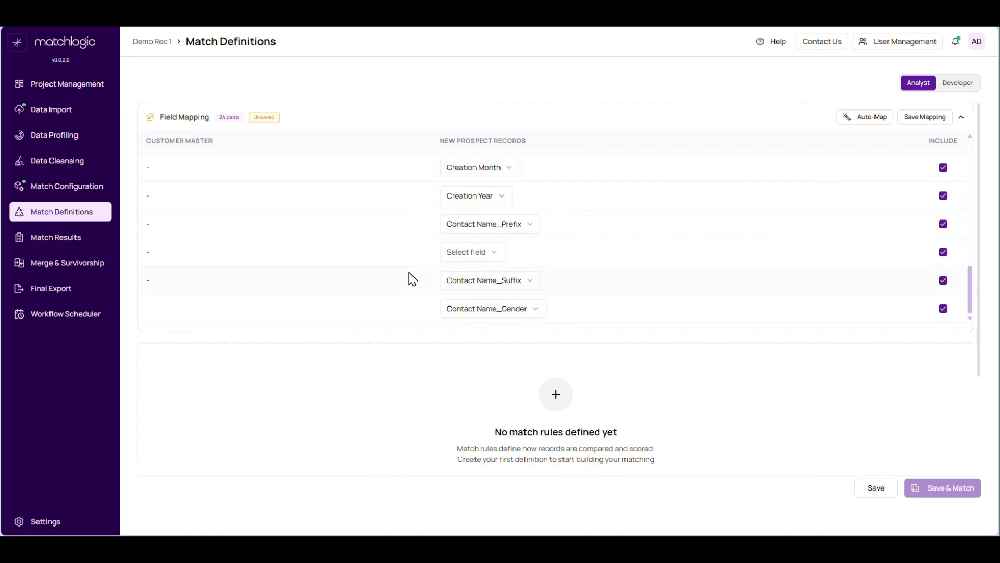
left_click(963, 121)
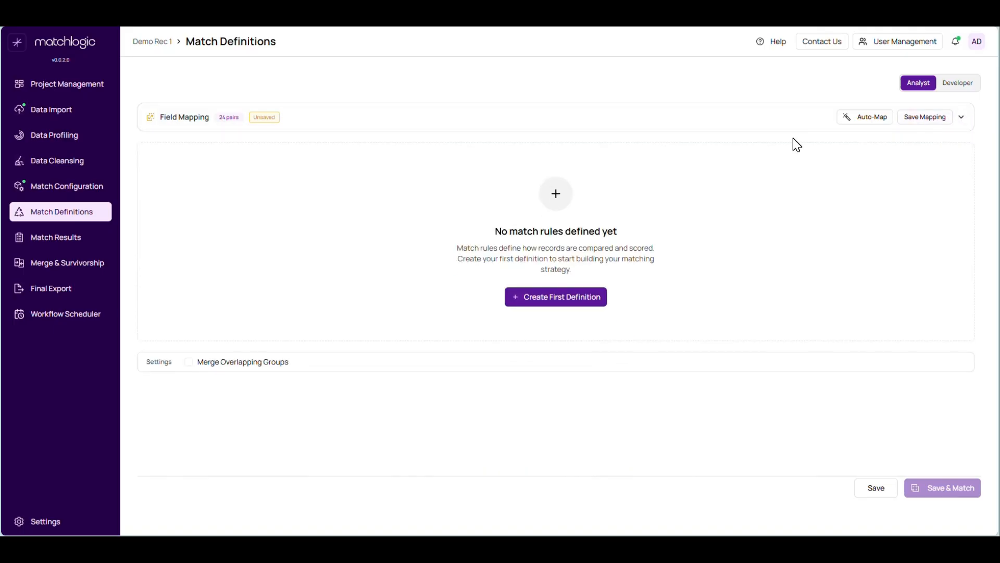
Create the first match definition with a Company Name rule using the Similar Text match type.
left_click(541, 303)
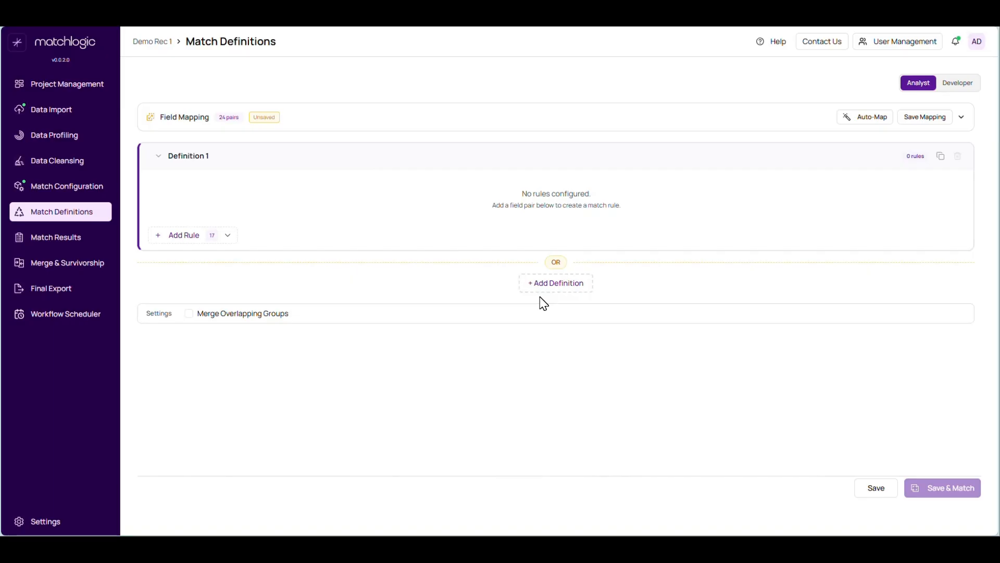
left_click(166, 234)
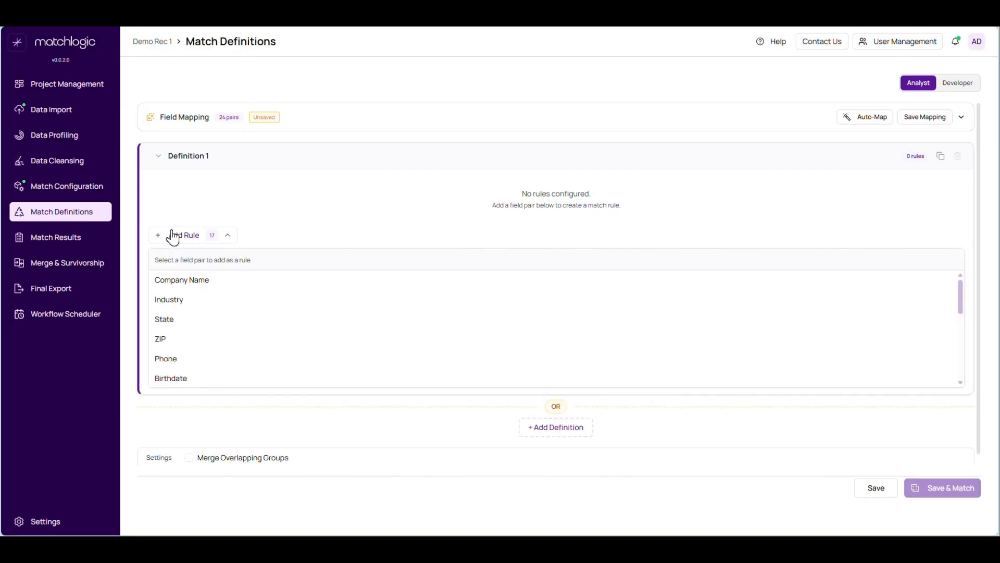
left_click(196, 281)
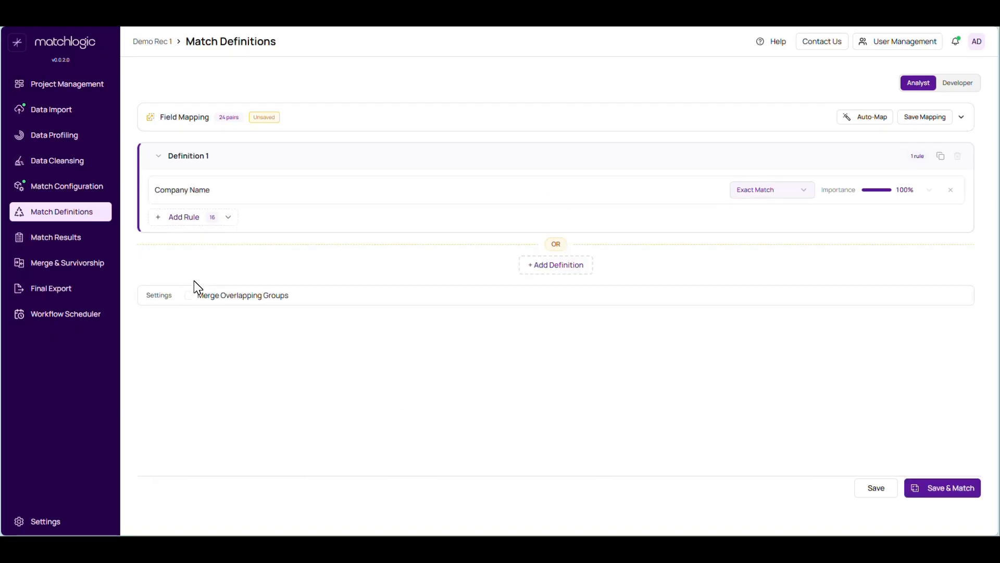
left_click(763, 191)
left_click(228, 219)
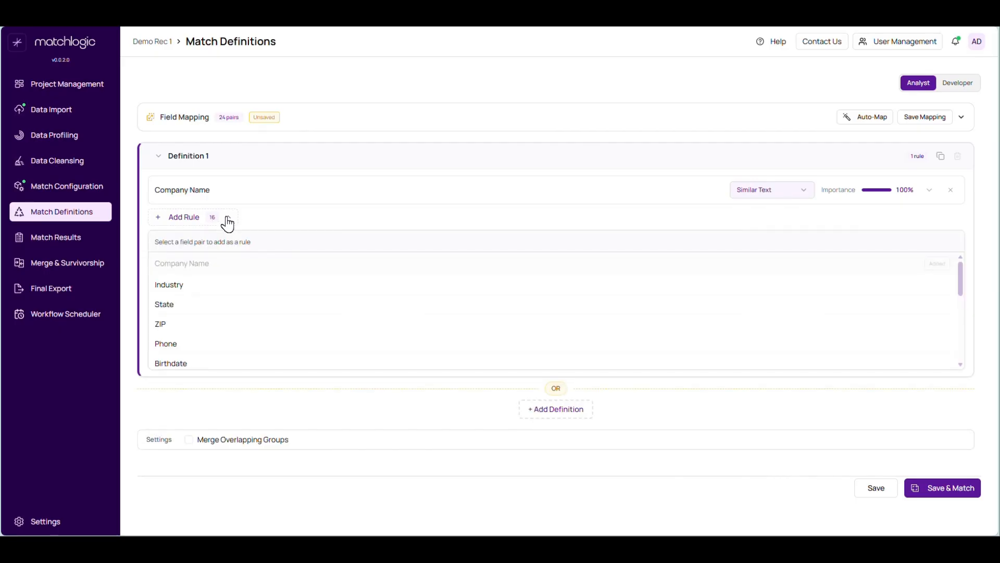
left_click(227, 218)
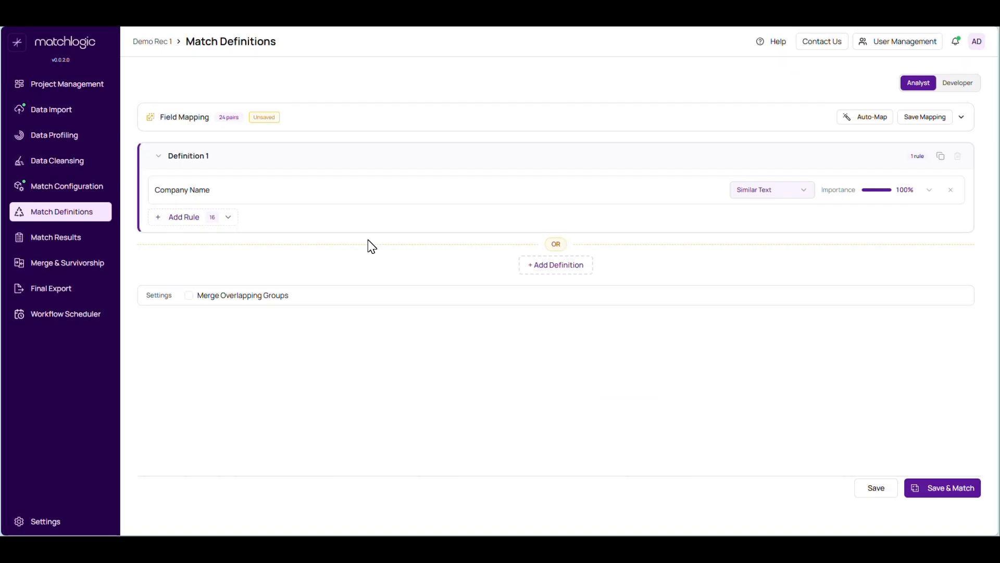
Set the Company Name rule's match strictness to 85%, save the definition and run the matching.
left_click(928, 191)
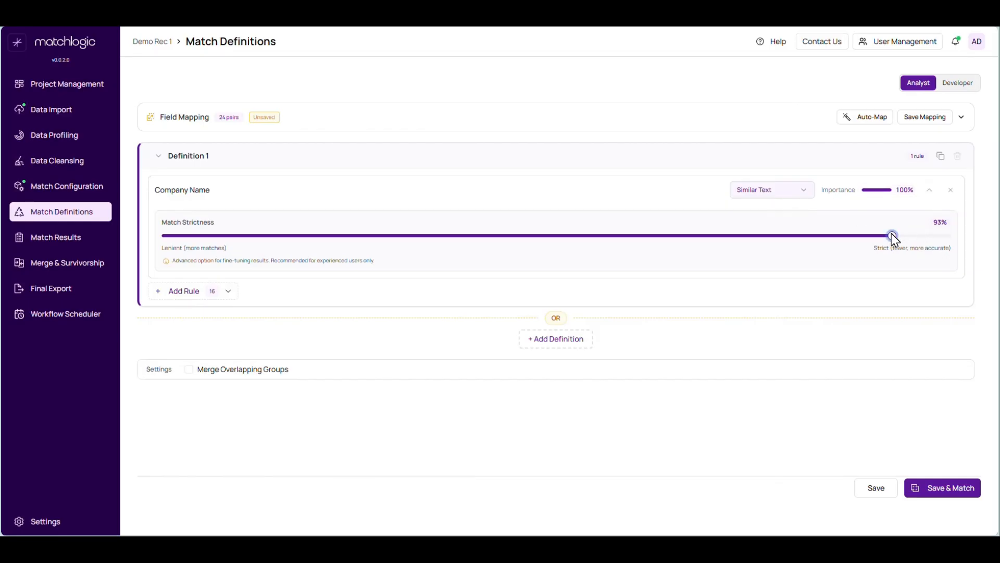
left_click_drag(894, 238, 833, 248)
left_click(944, 495)
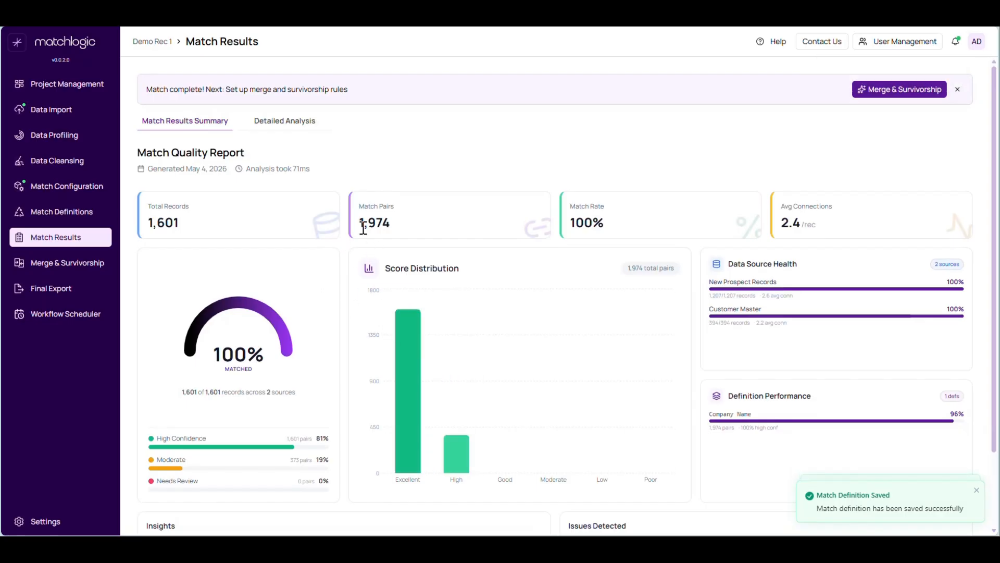
Review the match quality report and examine the matched records of Groups 1 and 2 in the detailed analysis.
scroll(467, 261, "down", 2)
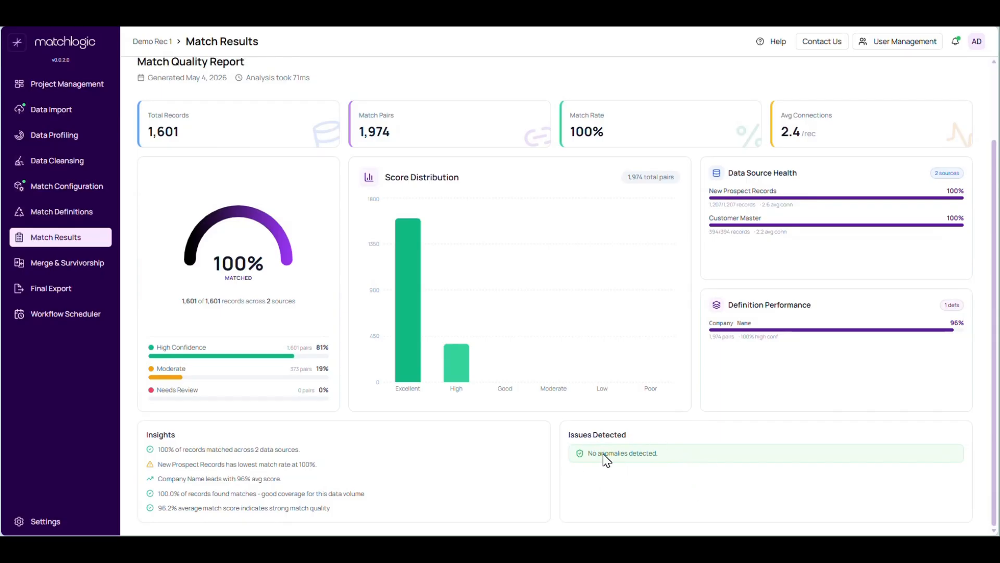
scroll(493, 430, "up", 2)
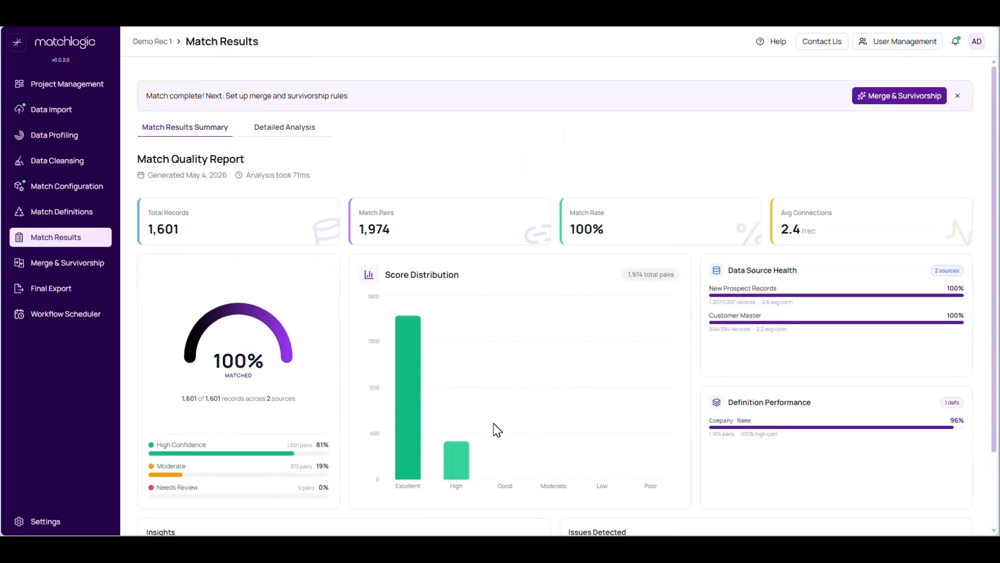
left_click(284, 125)
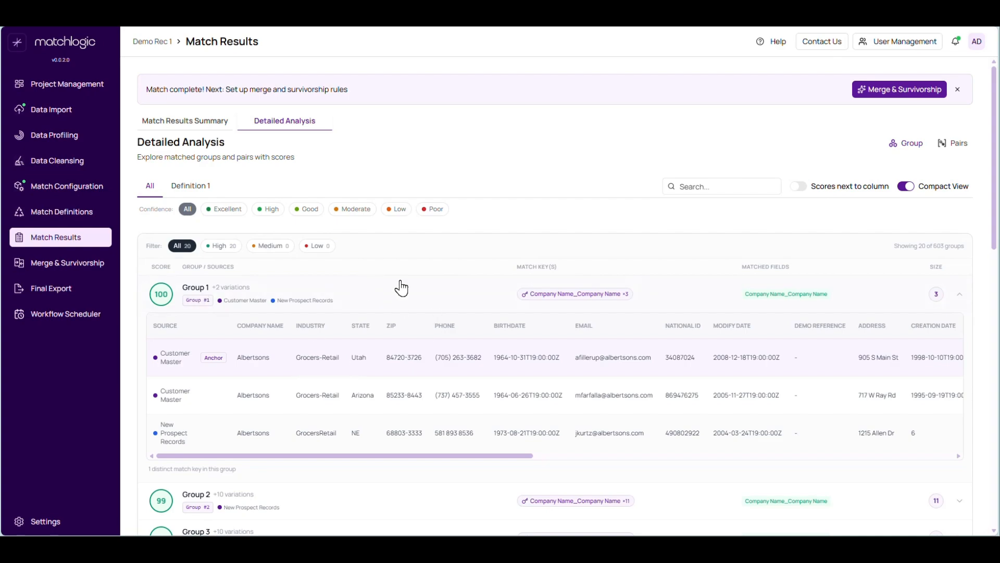
scroll(399, 283, "down", 2)
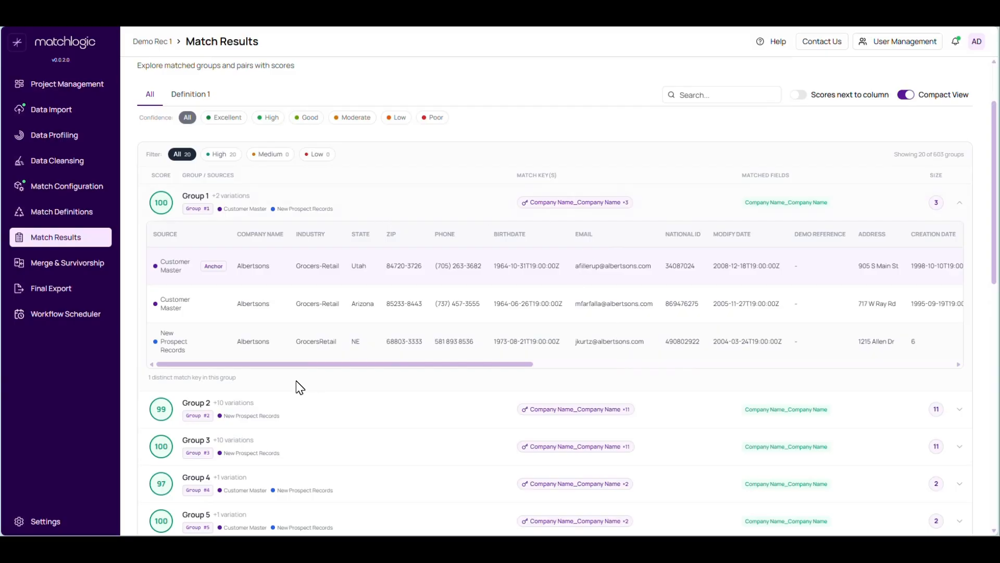
left_click(332, 415)
scroll(392, 376, "down", 3)
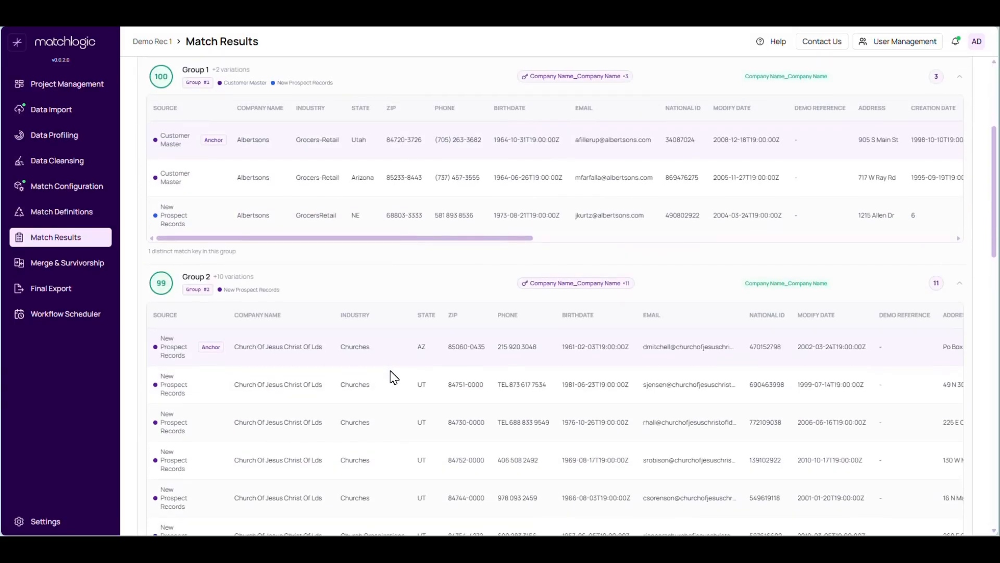
scroll(395, 376, "down", 2)
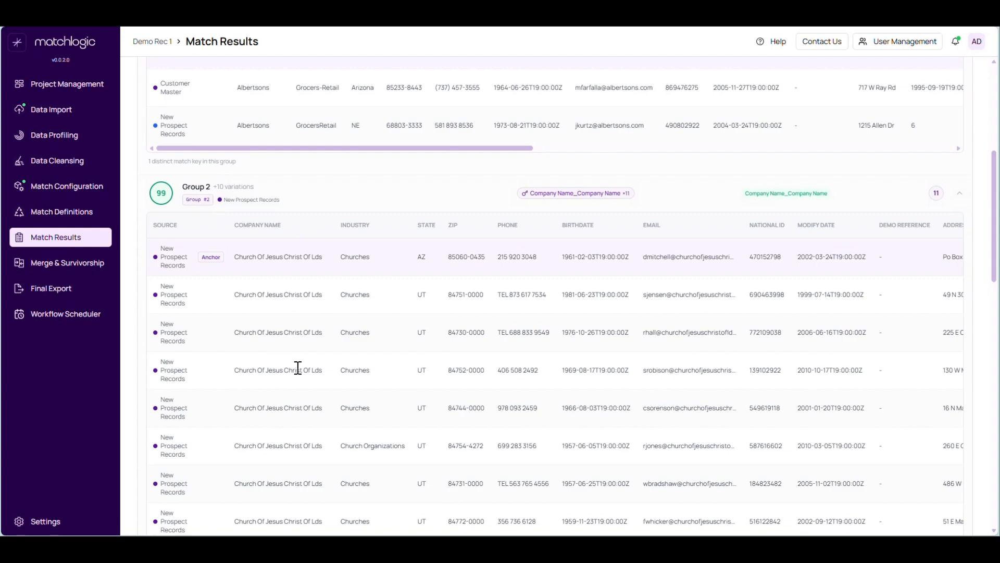
scroll(297, 370, "down", 1)
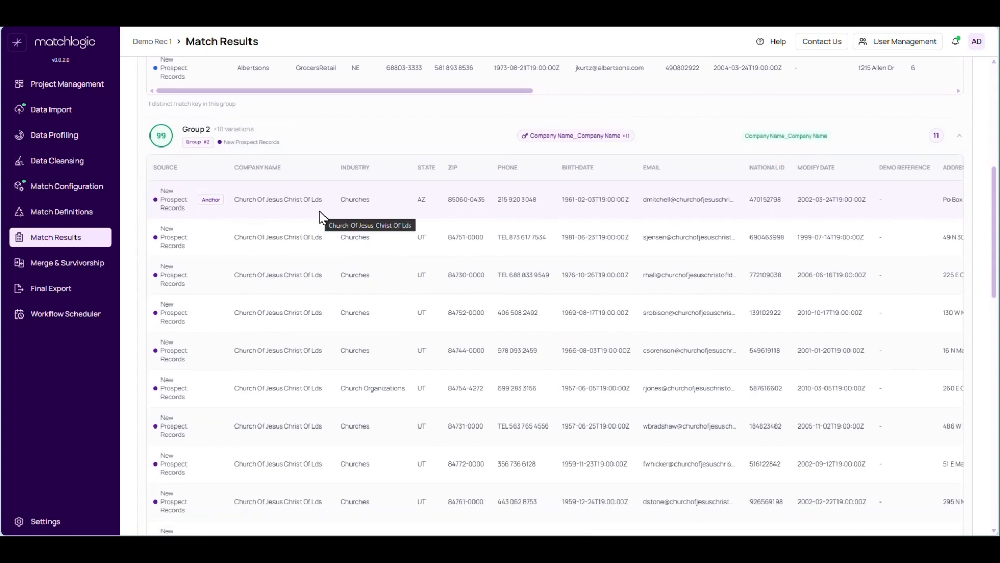
scroll(302, 332, "down", 2)
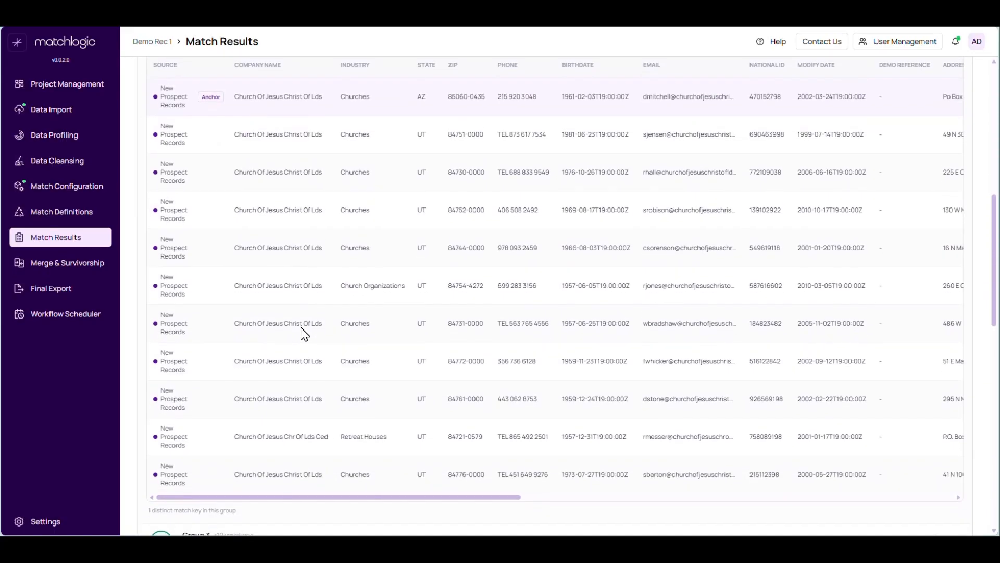
scroll(305, 334, "up", 1)
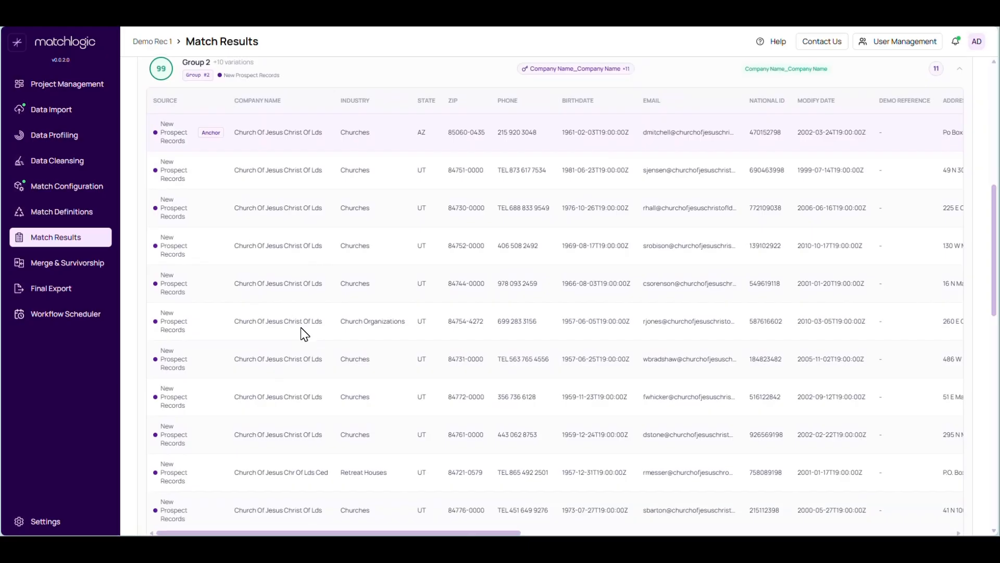
scroll(305, 334, "down", 1)
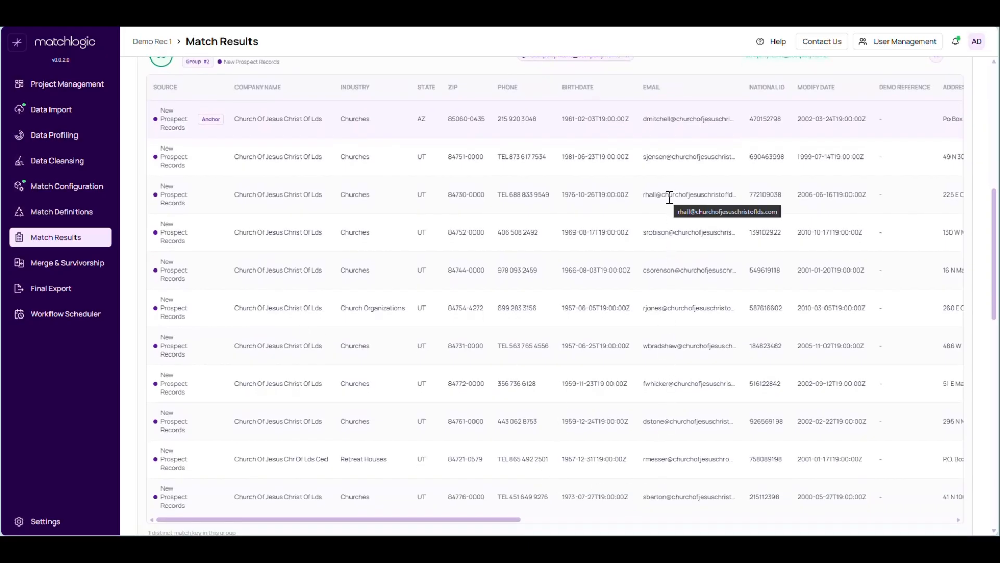
scroll(341, 210, "up", 8)
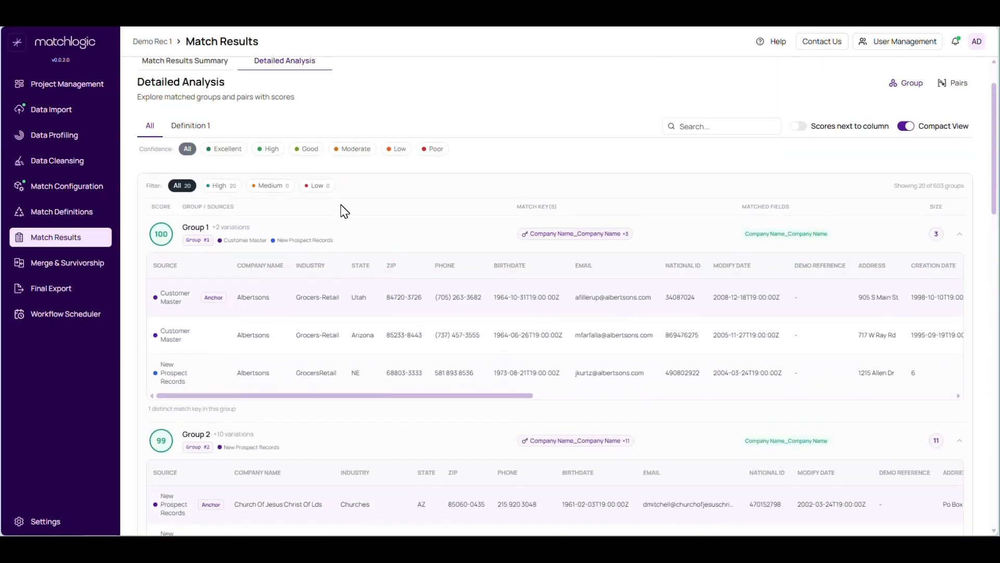
Return to the match definitions and add an Email rule to Definition 1.
left_click(46, 212)
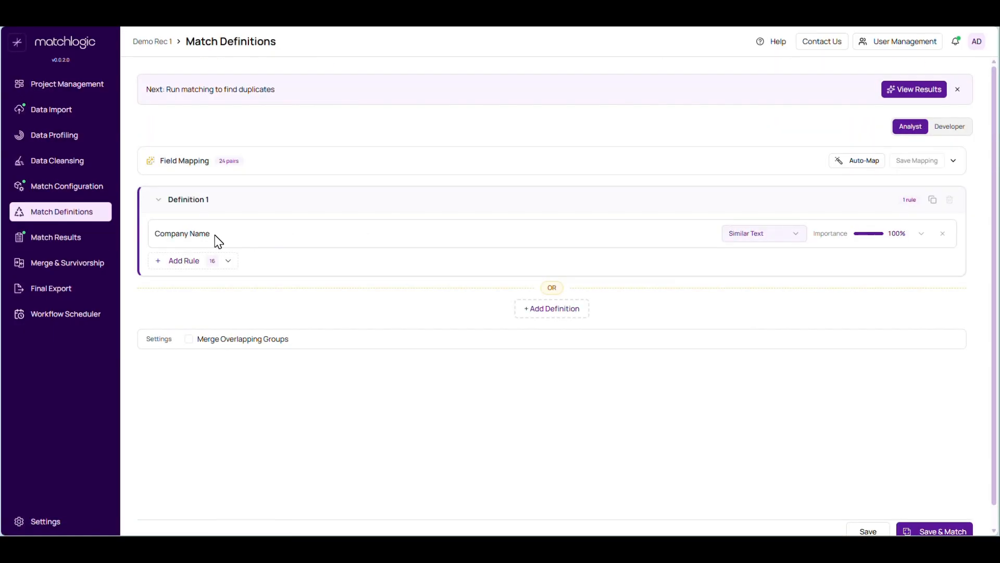
left_click(228, 262)
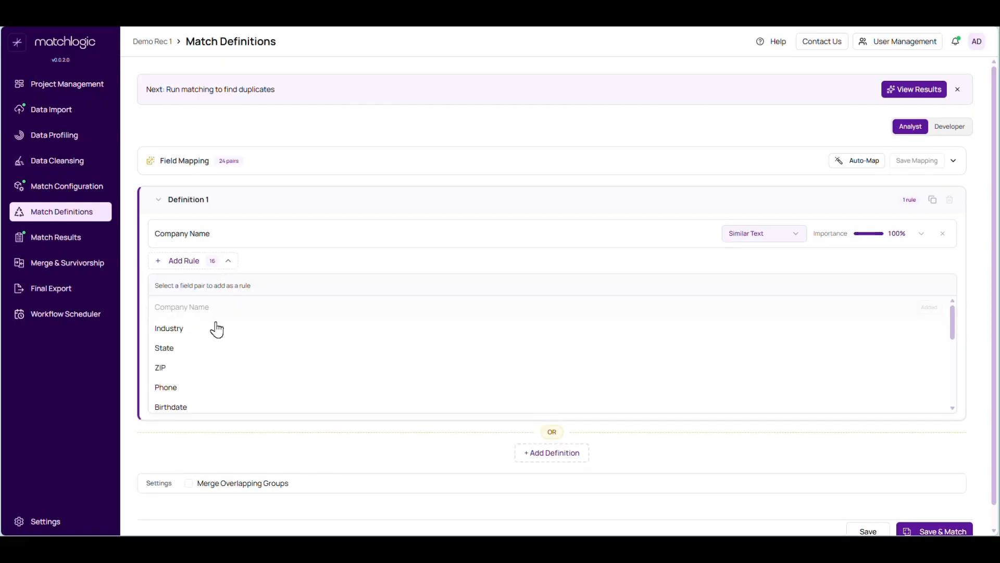
scroll(249, 386, "down", 2)
left_click(163, 349)
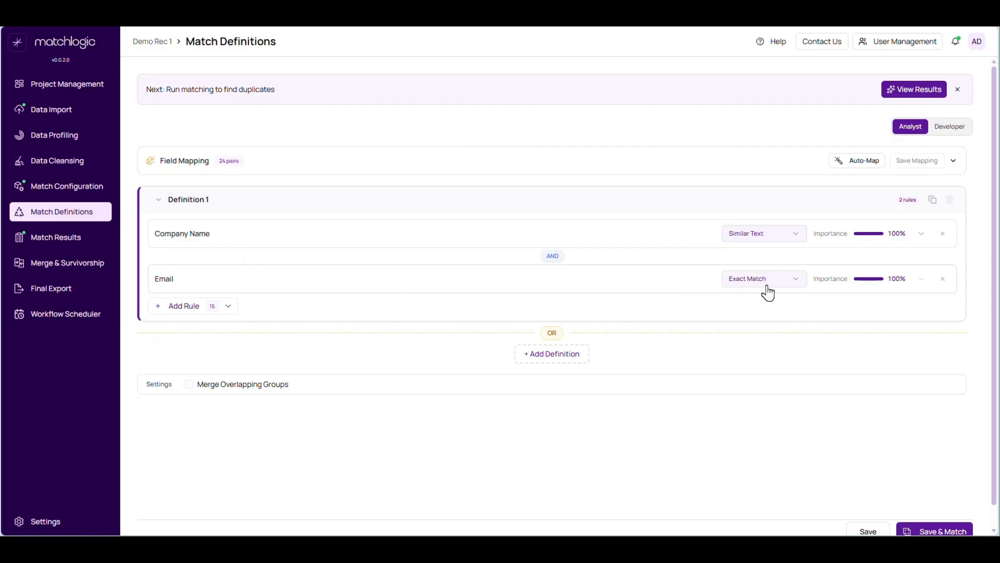
Inspect the fine-tuning options of the Company Name and Email rules in Definition 1.
left_click(922, 234)
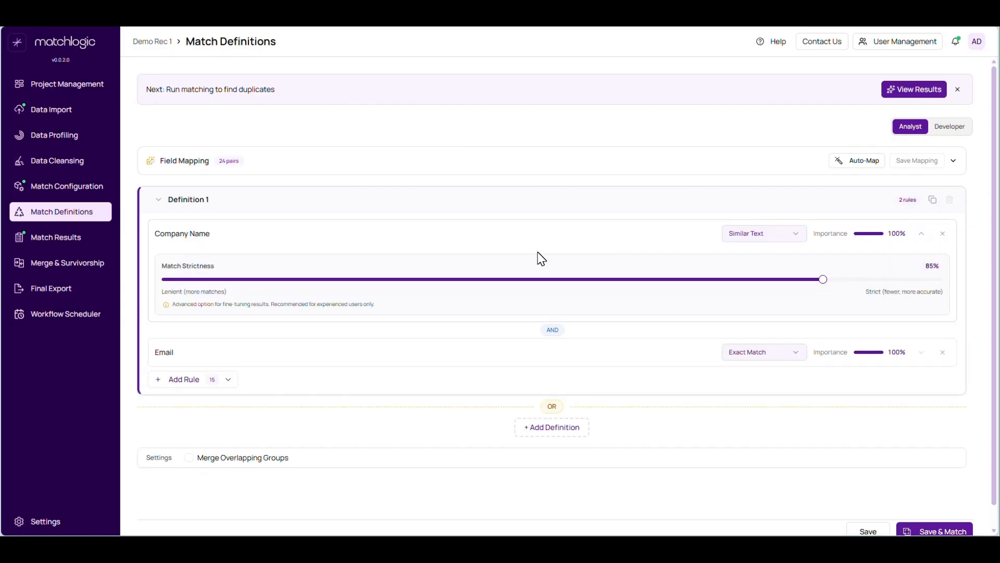
left_click(920, 234)
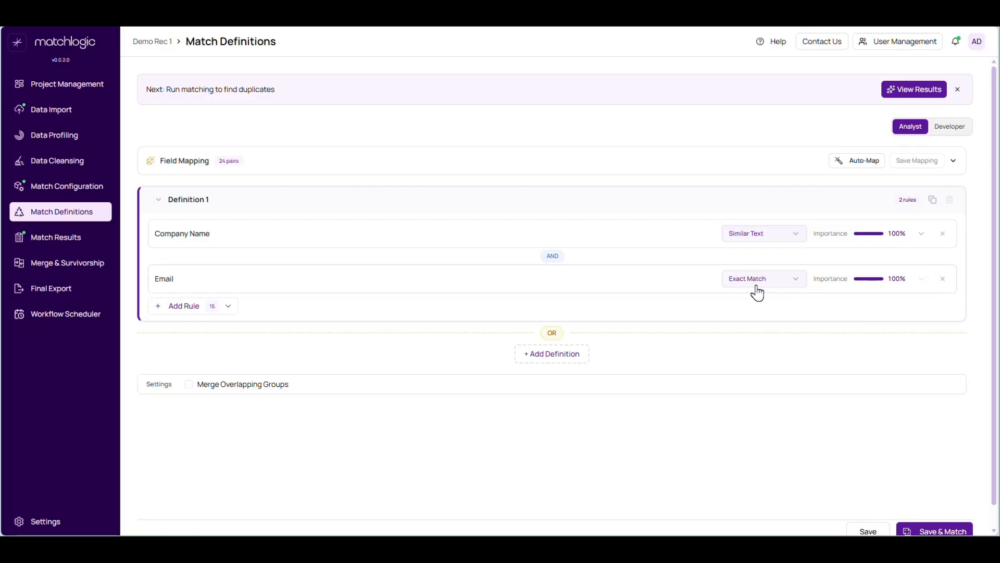
left_click(920, 279)
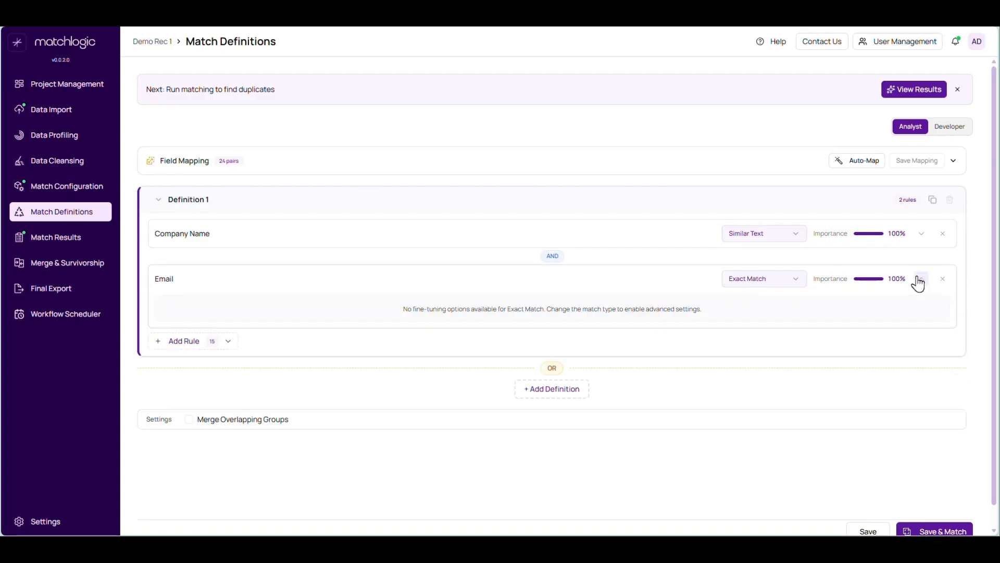
Save Definition 1 with its Company Name and Email rules and run the matching.
left_click(919, 281)
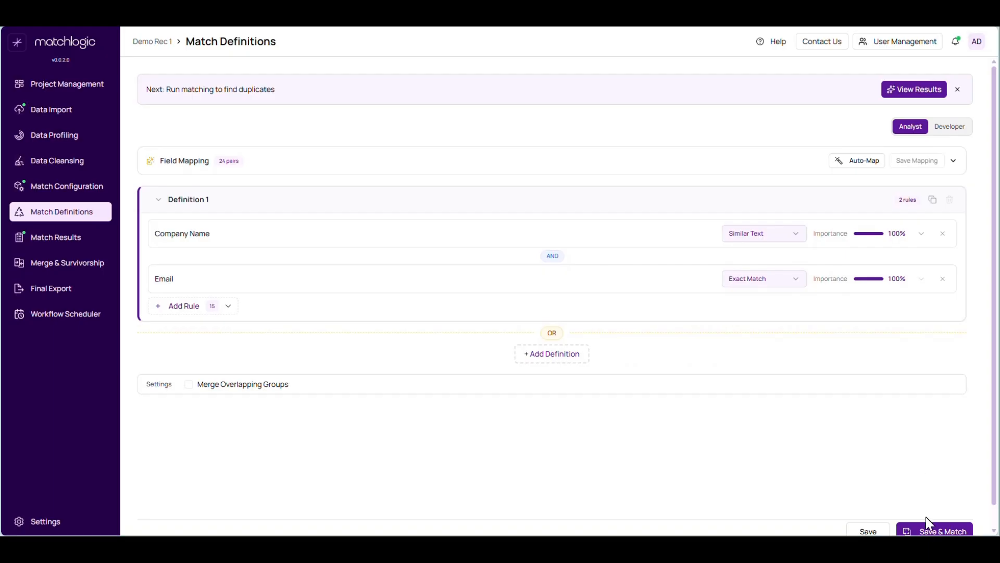
left_click(927, 531)
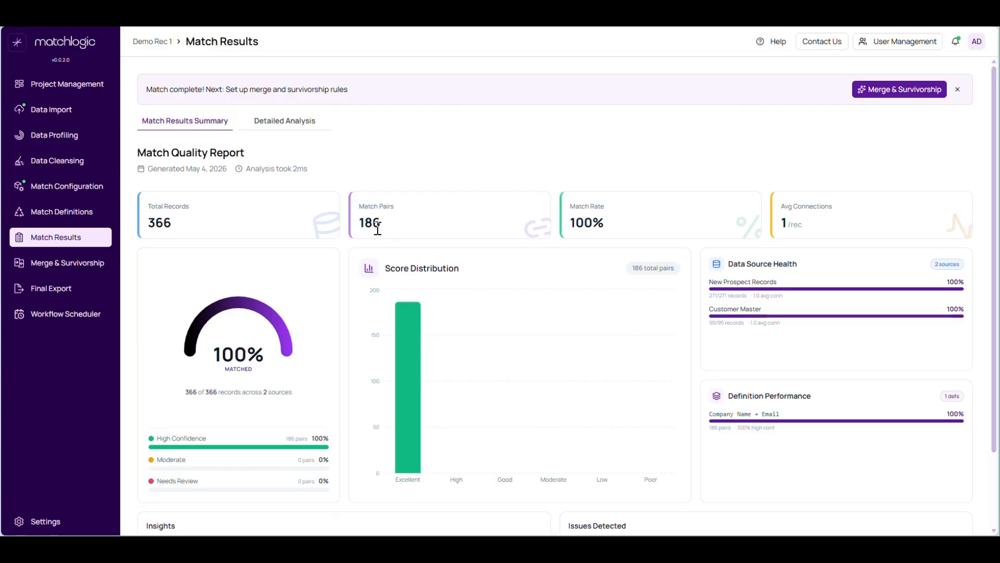
Examine the matched records of Groups 1, 2 and 3 in the detailed analysis of the new match results.
left_click(298, 127)
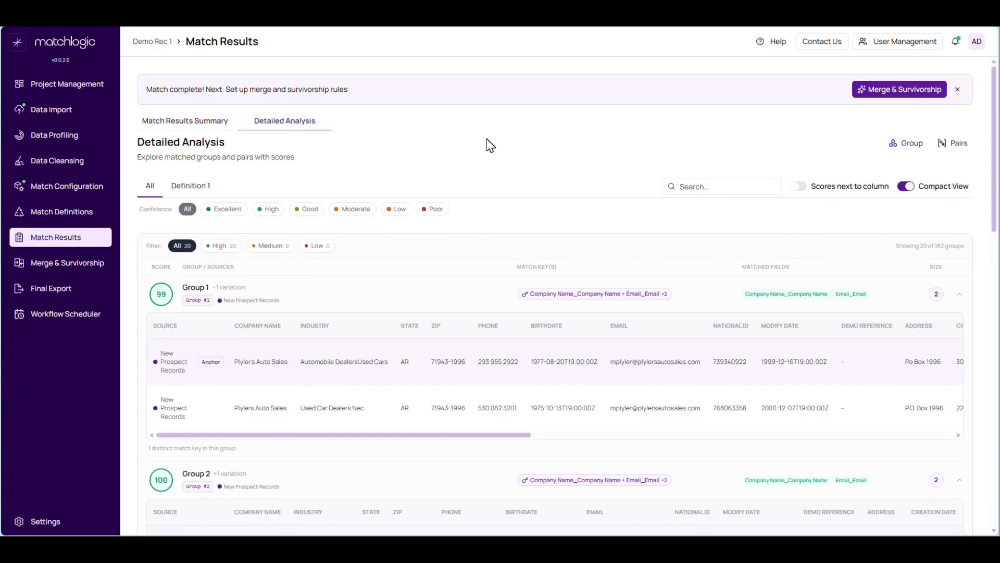
scroll(392, 286, "down", 2)
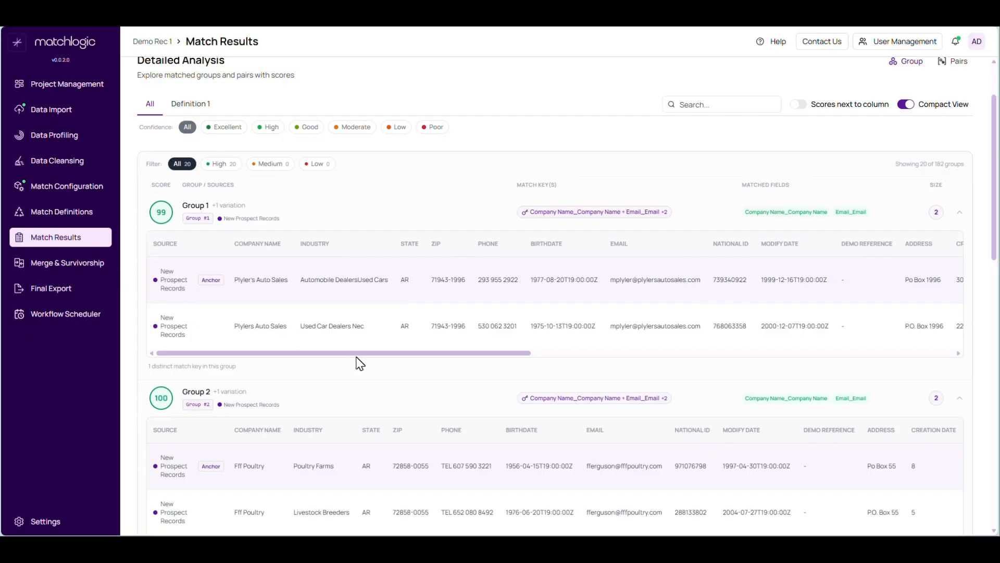
scroll(420, 412, "down", 1)
scroll(420, 412, "down", 5)
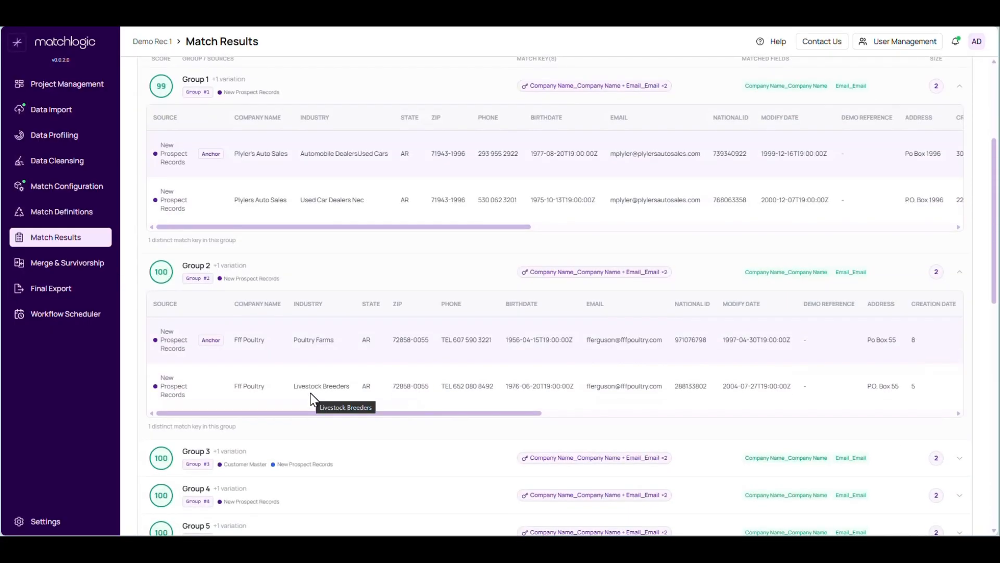
scroll(408, 402, "down", 3)
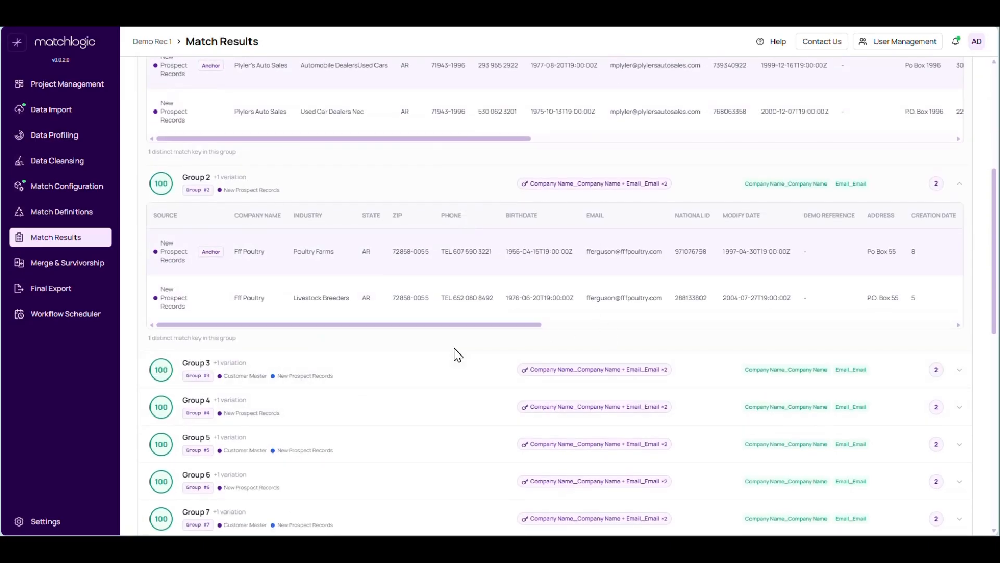
scroll(456, 354, "down", 3)
scroll(417, 249, "down", 3)
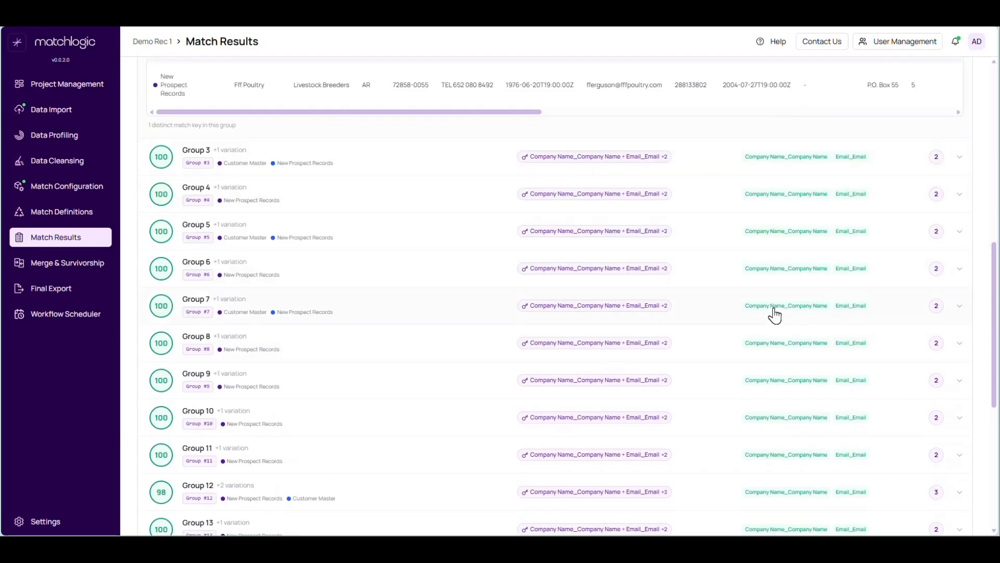
scroll(585, 400, "down", 1)
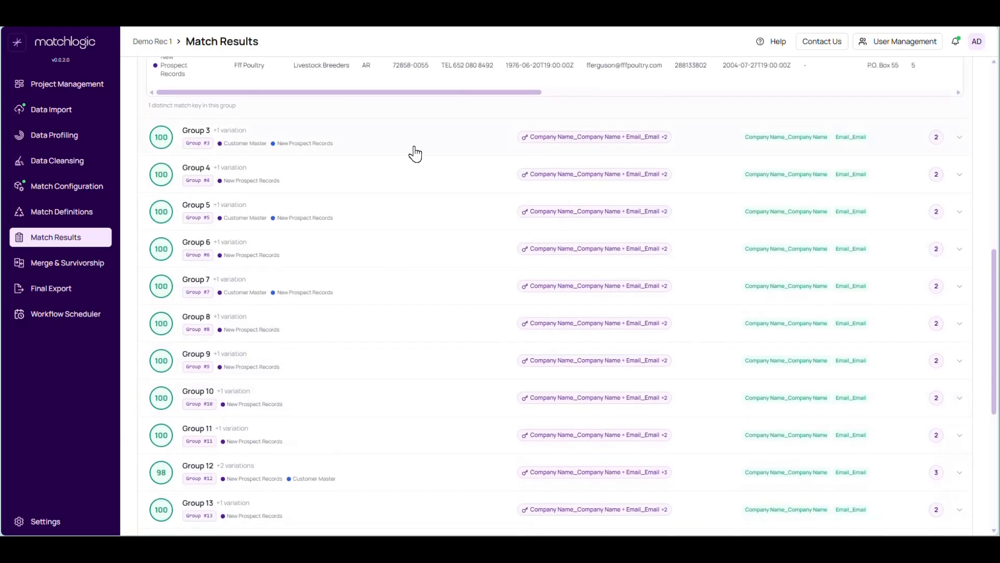
left_click(411, 148)
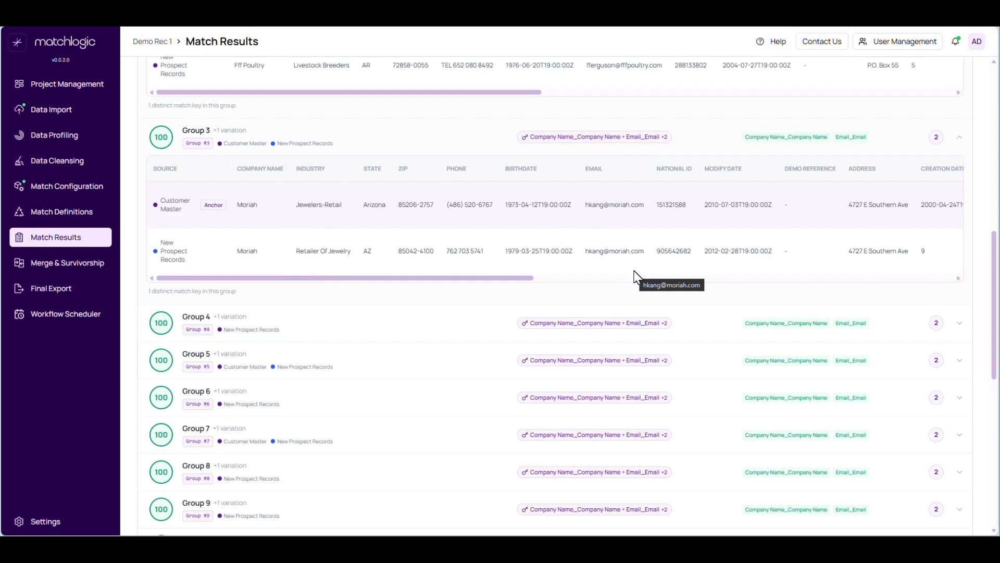
Browse the match groups through to the third results page and examine the matched records of Group 46.
scroll(552, 346, "down", 7)
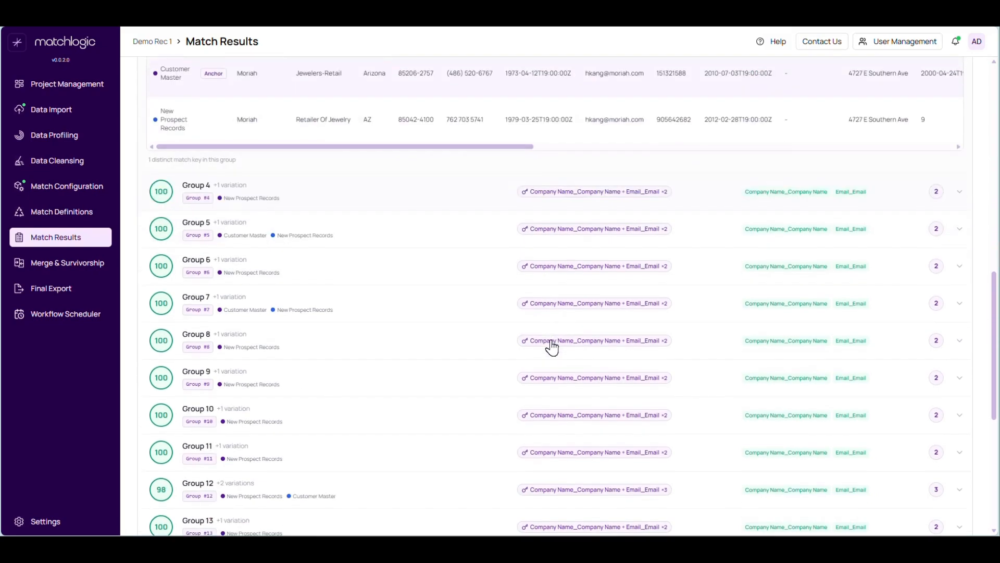
scroll(551, 346, "down", 2)
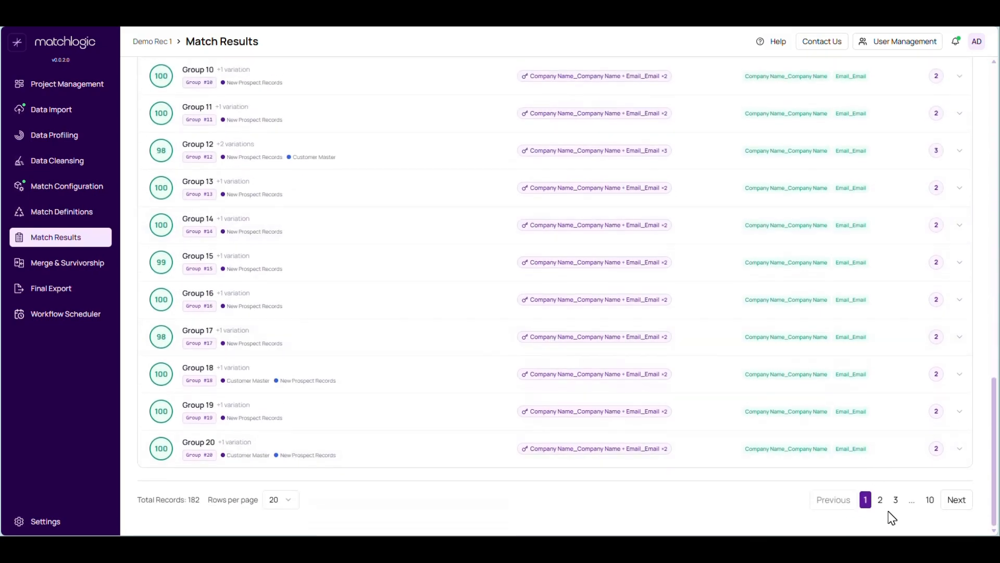
left_click(880, 500)
scroll(689, 459, "down", 10)
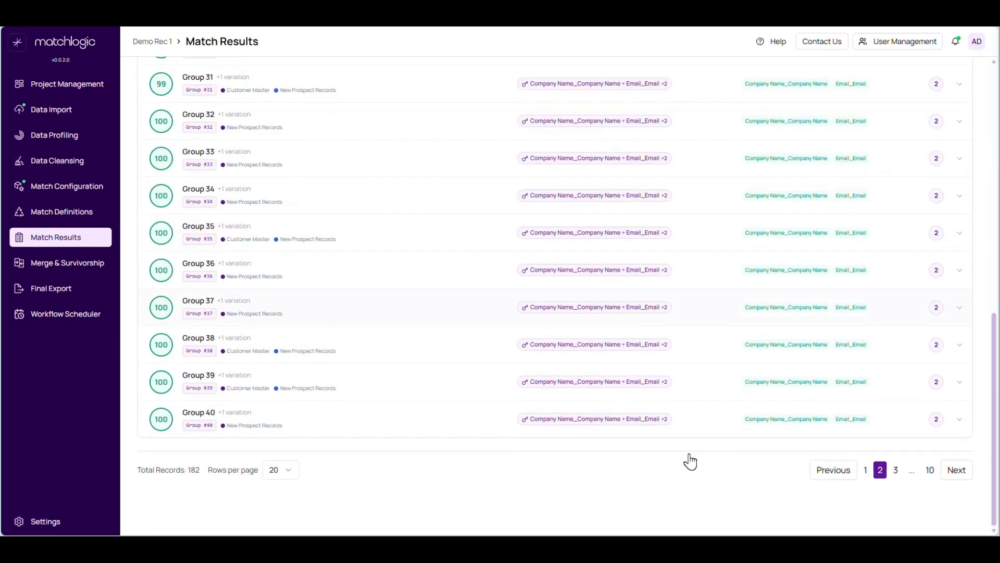
left_click(896, 499)
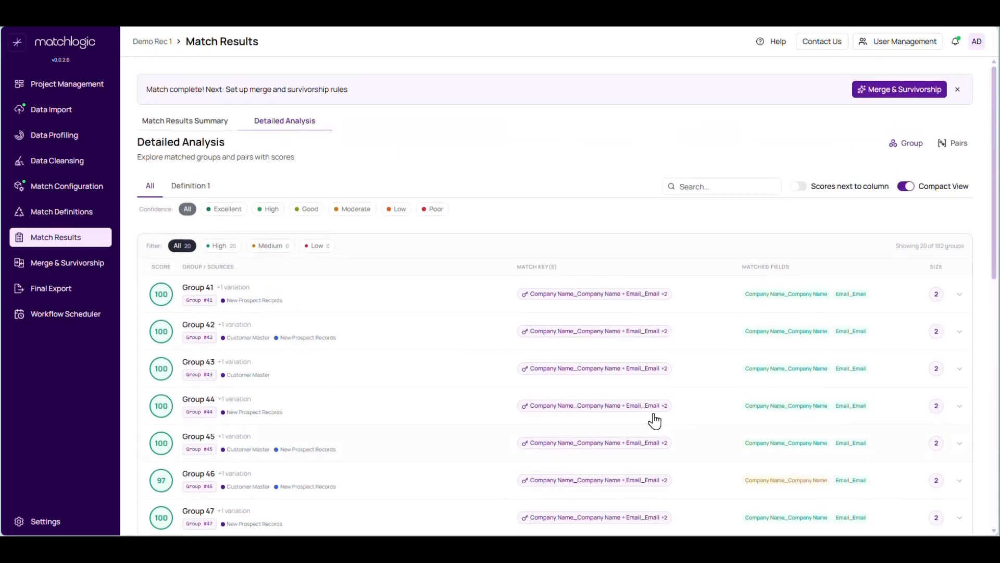
scroll(574, 415, "down", 1)
left_click(386, 424)
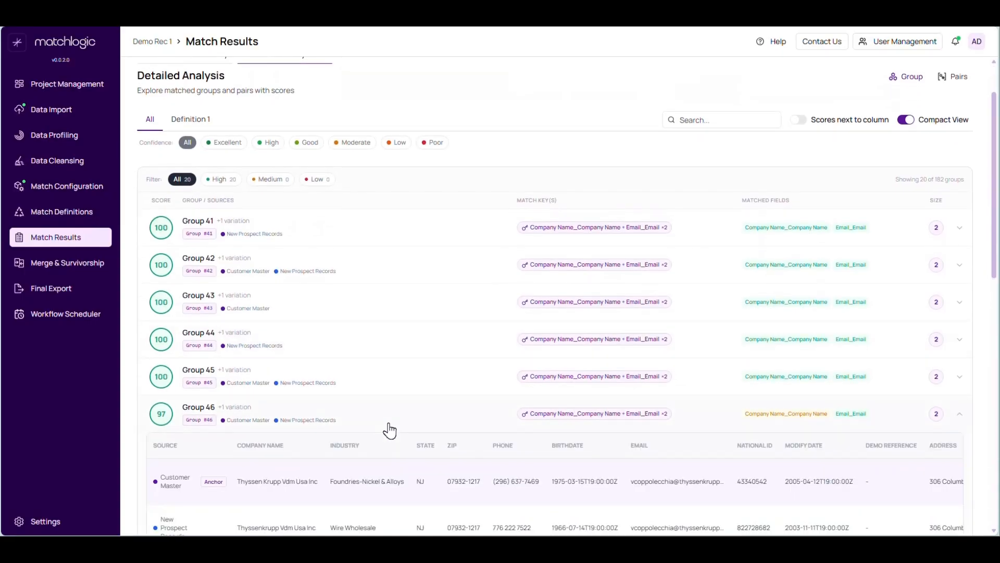
scroll(390, 429, "down", 2)
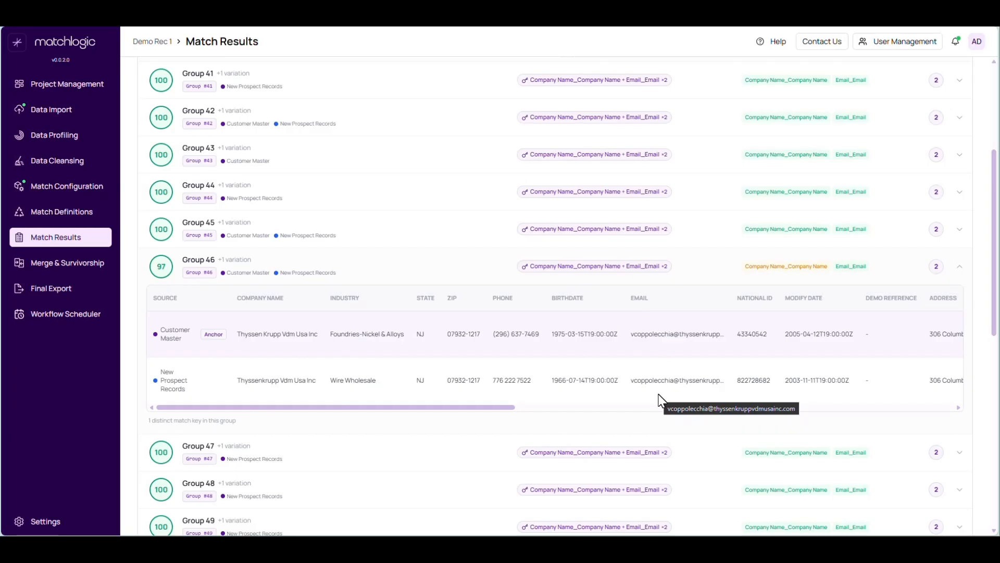
Examine the matched records of Group 54 and compare them with those of Group 46.
scroll(552, 411, "down", 6)
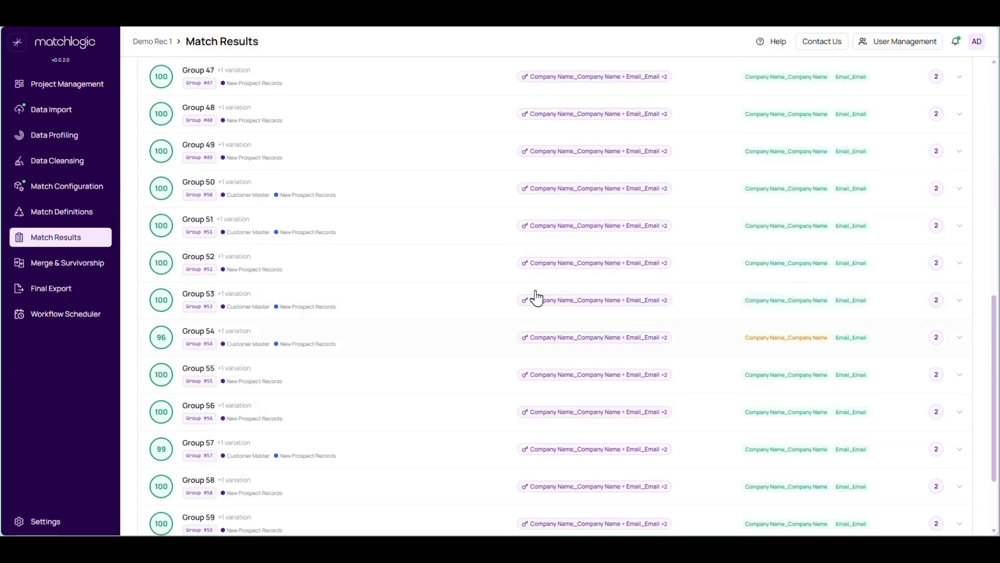
left_click(366, 338)
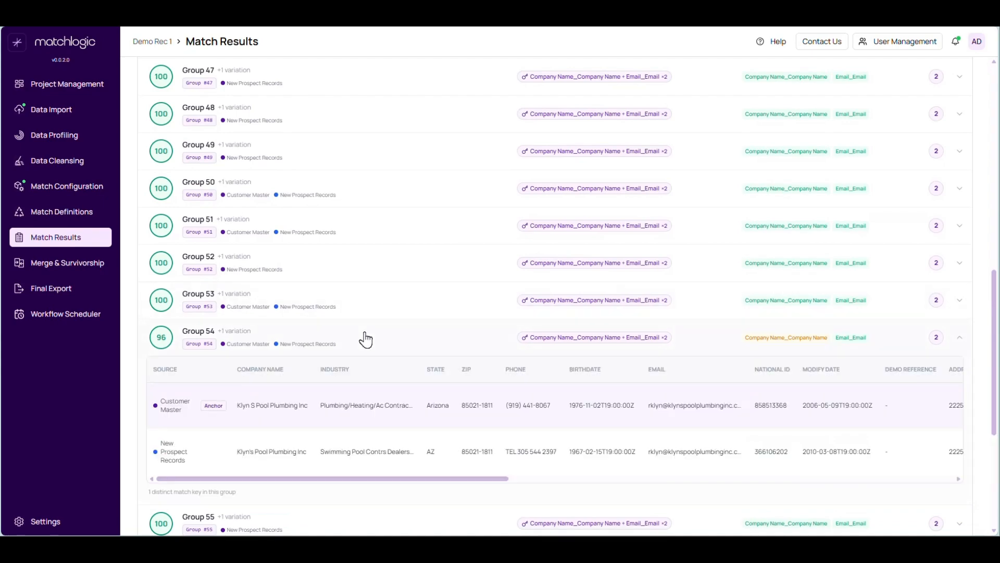
scroll(366, 339, "down", 1)
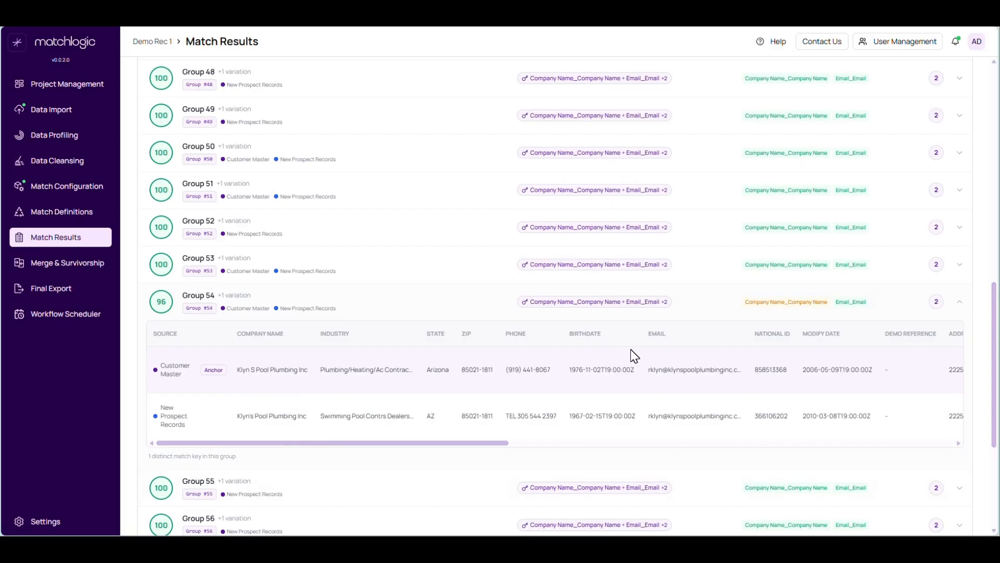
scroll(632, 357, "up", 5)
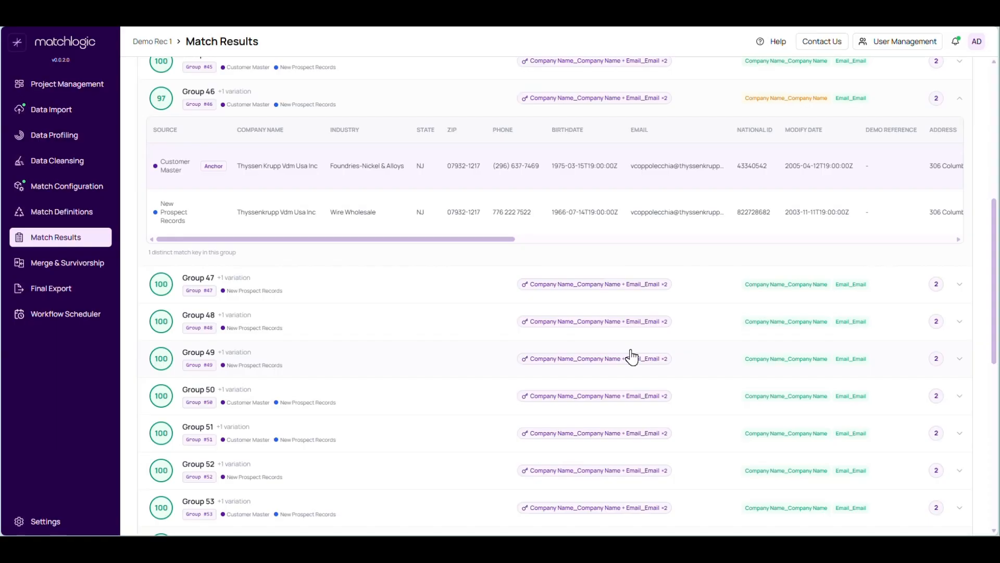
scroll(632, 356, "up", 6)
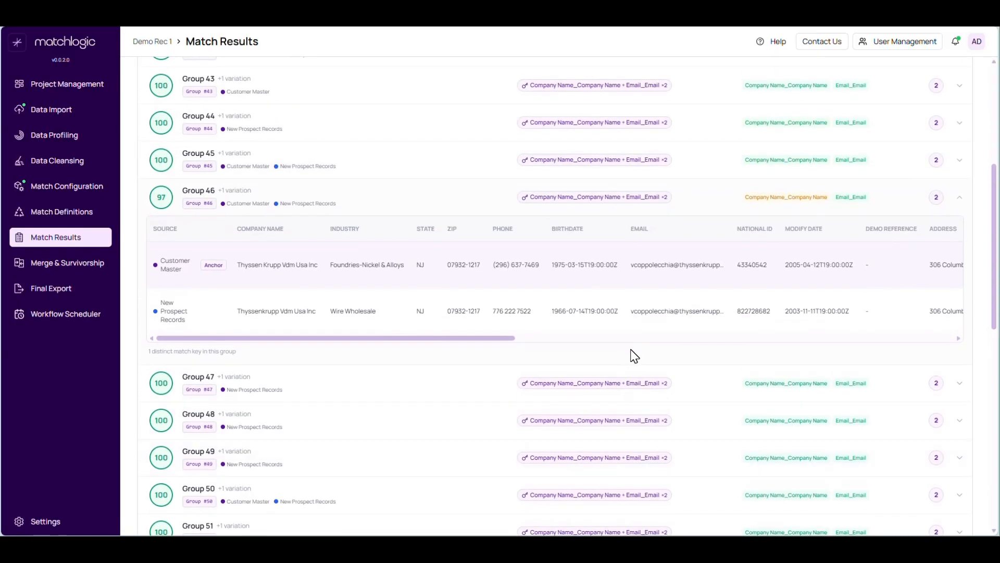
scroll(631, 357, "up", 1)
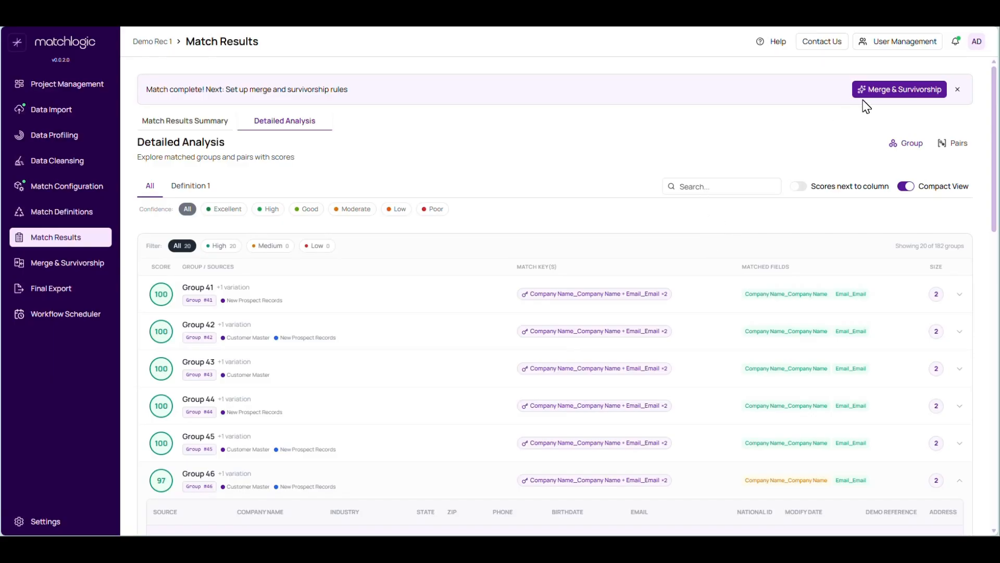
Go to Merge & Survivorship and add a Company Name master rule taking data from Customer Master and New Prospect Records.
left_click(888, 89)
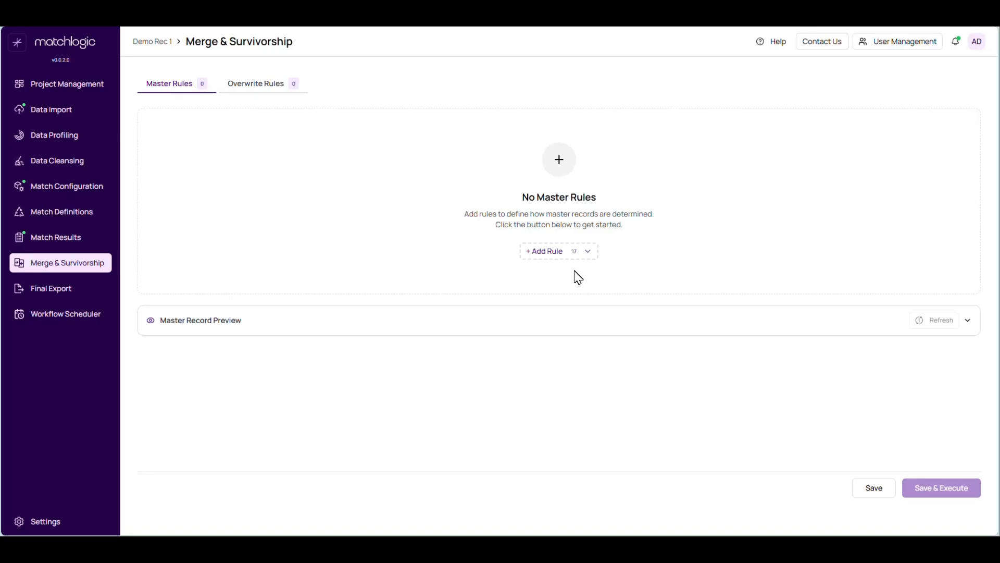
left_click(565, 258)
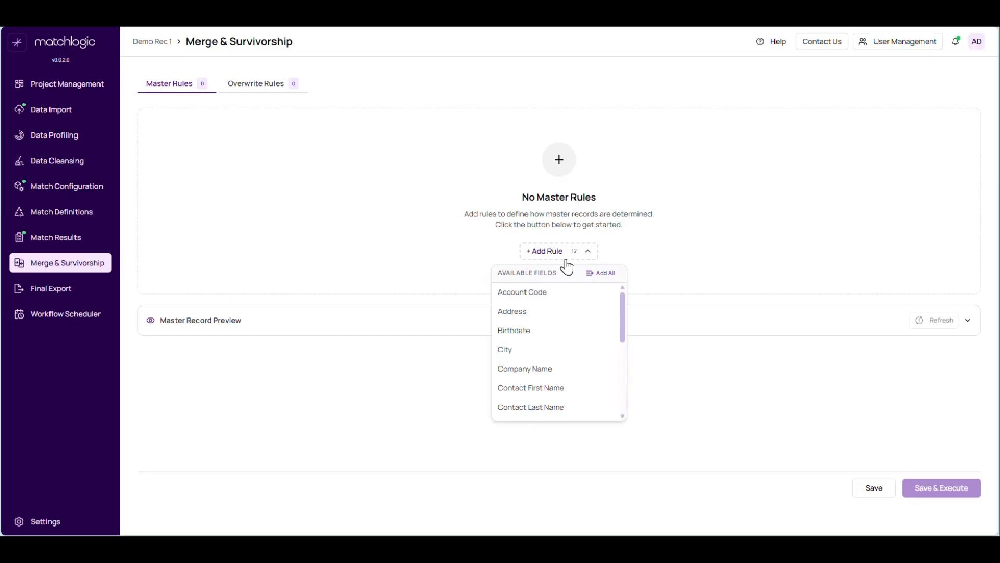
left_click(525, 369)
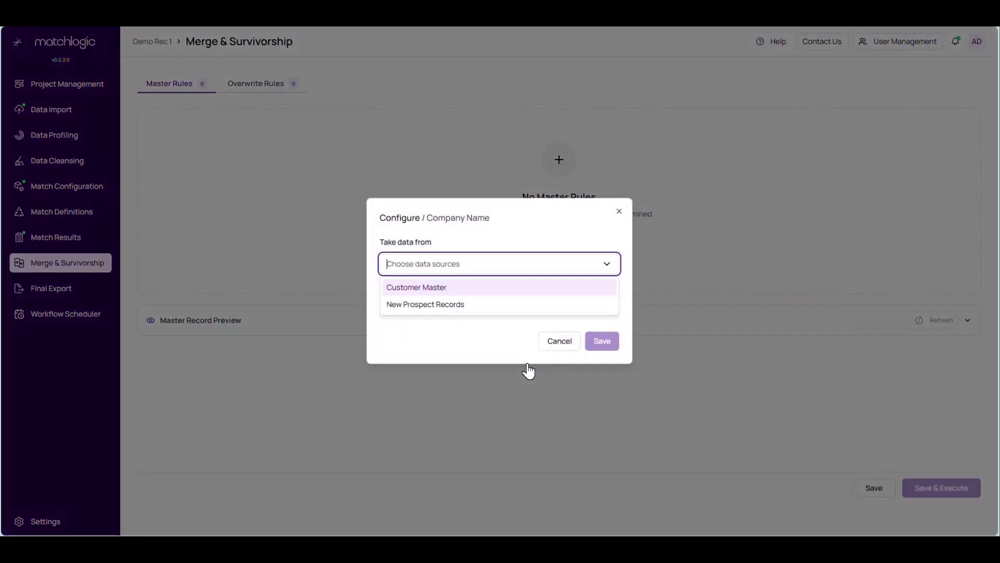
left_click(437, 289)
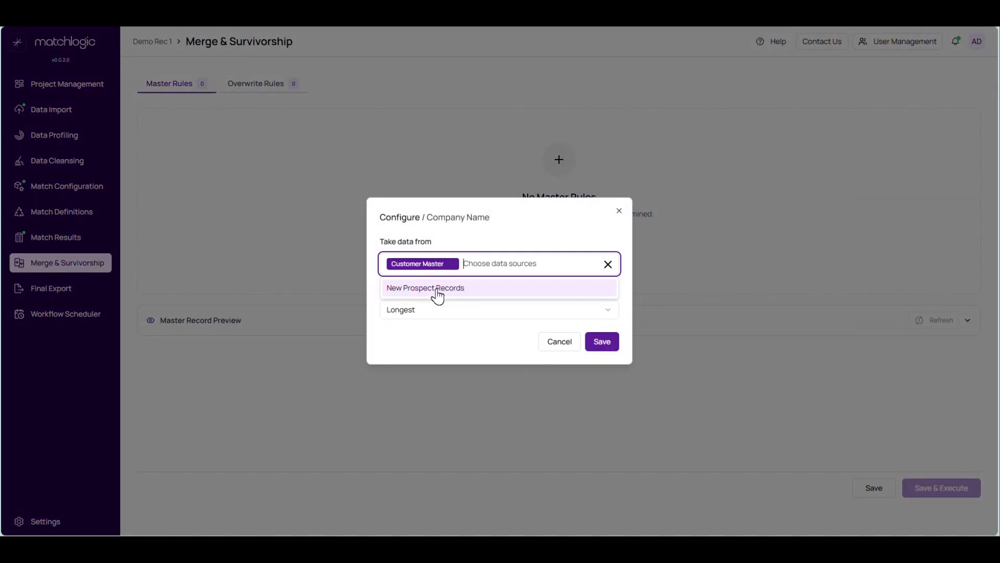
left_click(437, 289)
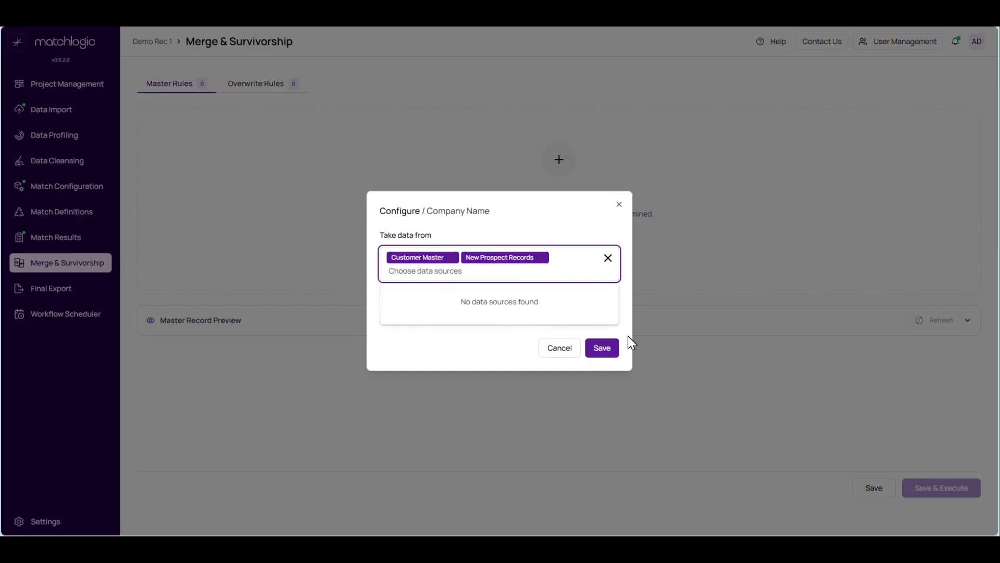
left_click(608, 346)
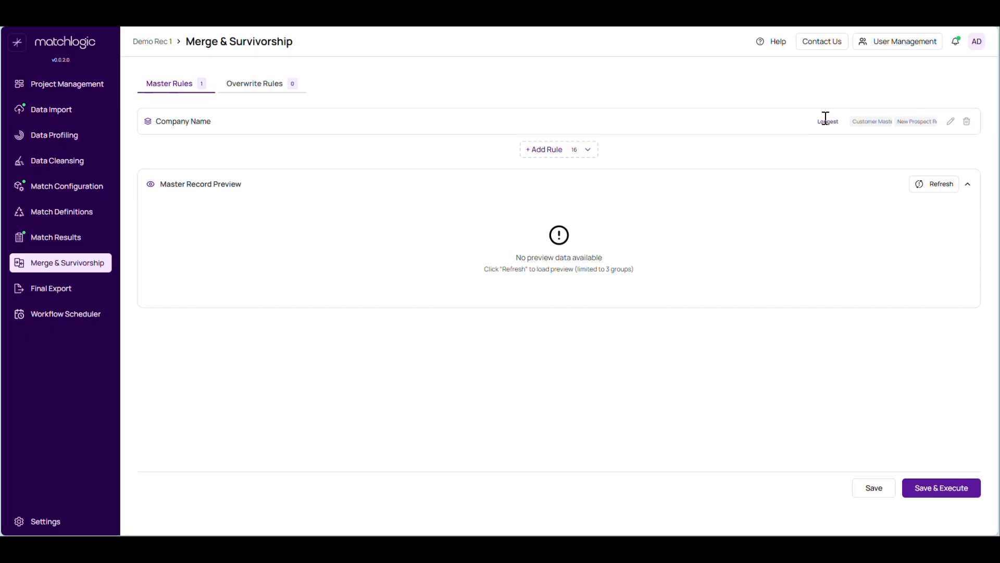
Review the operation choices of the Company Name master rule and save it with Longest selected.
left_click(950, 121)
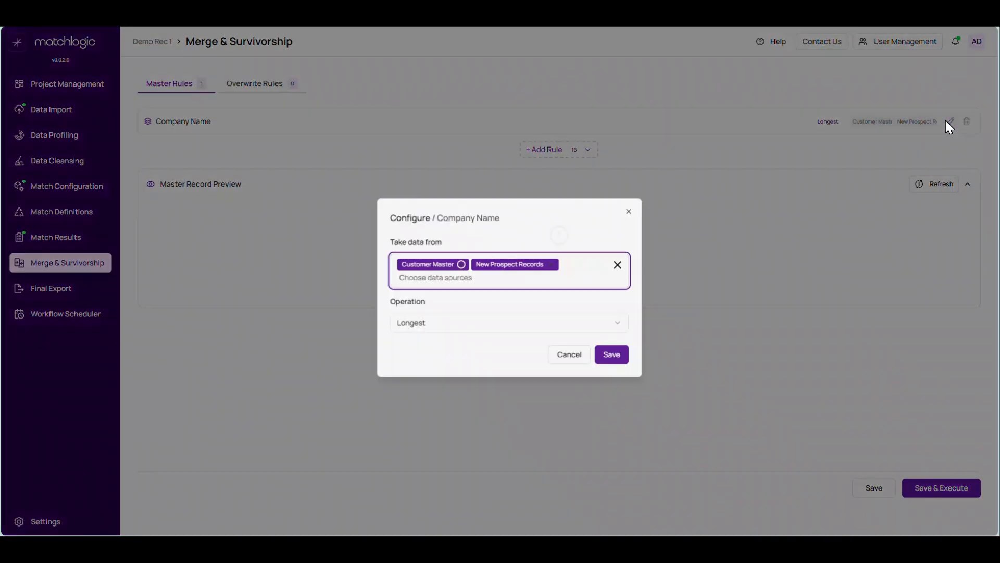
left_click(430, 319)
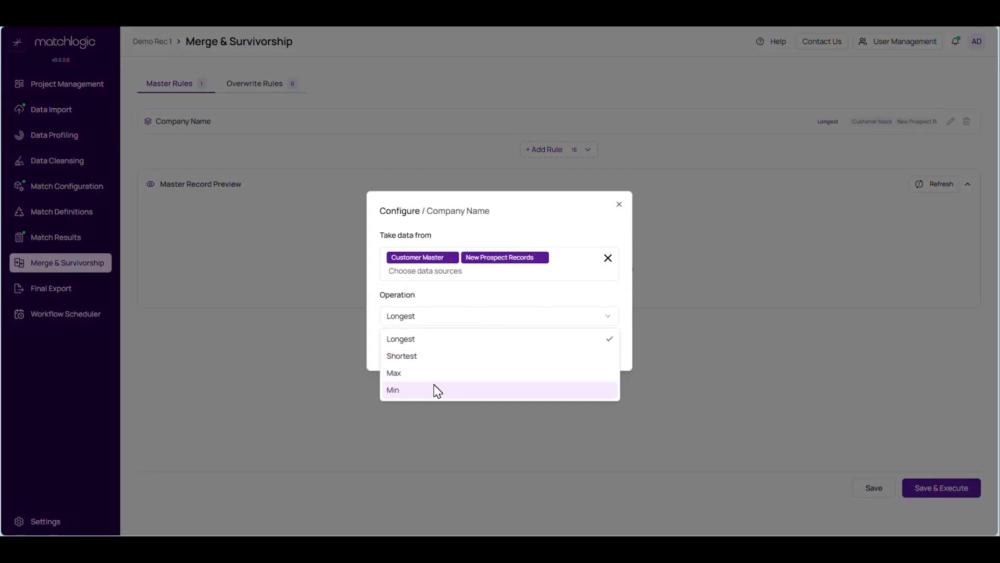
left_click(424, 335)
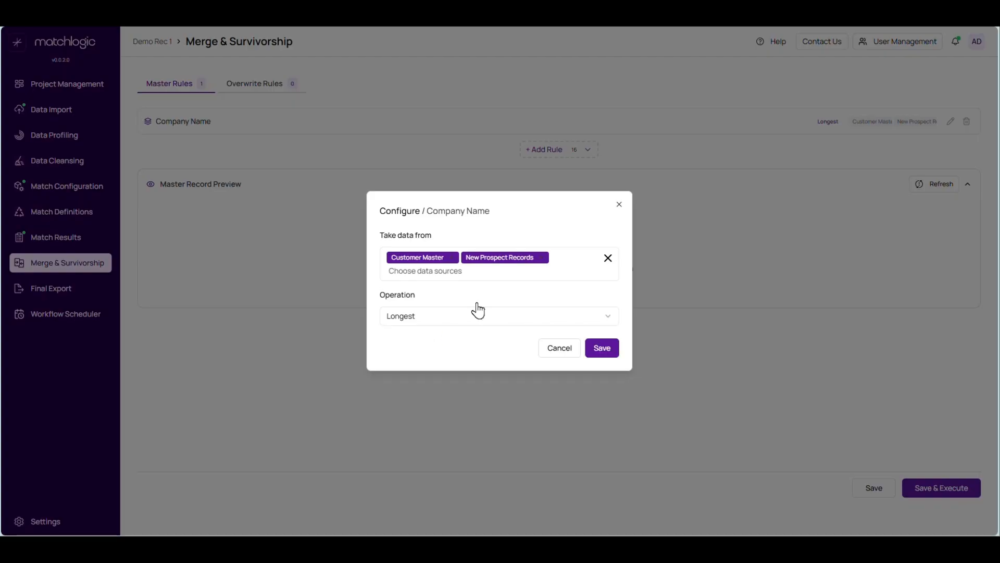
left_click(598, 352)
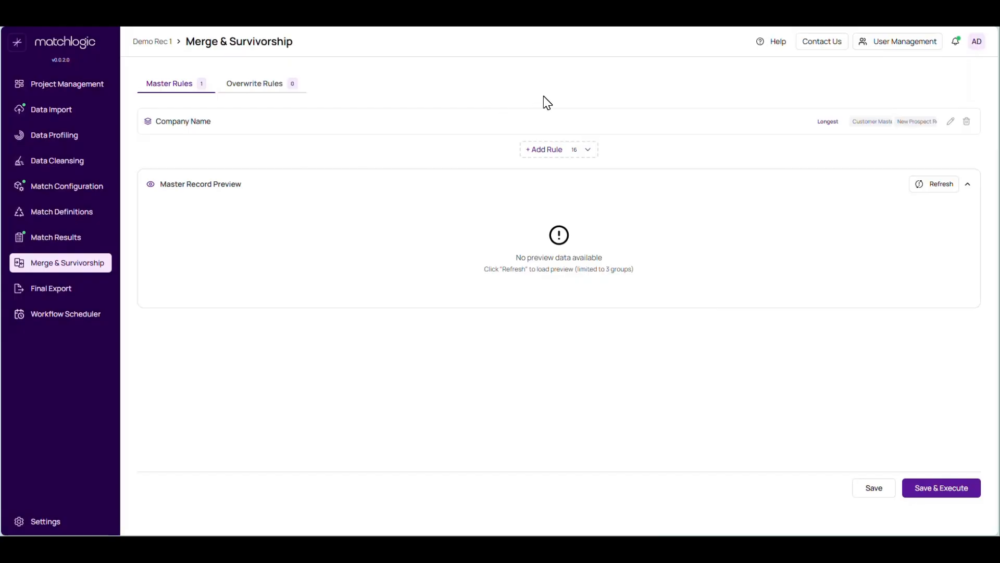
Check the fields available for further master rules, and save and execute the Company Name master rule.
left_click(546, 164)
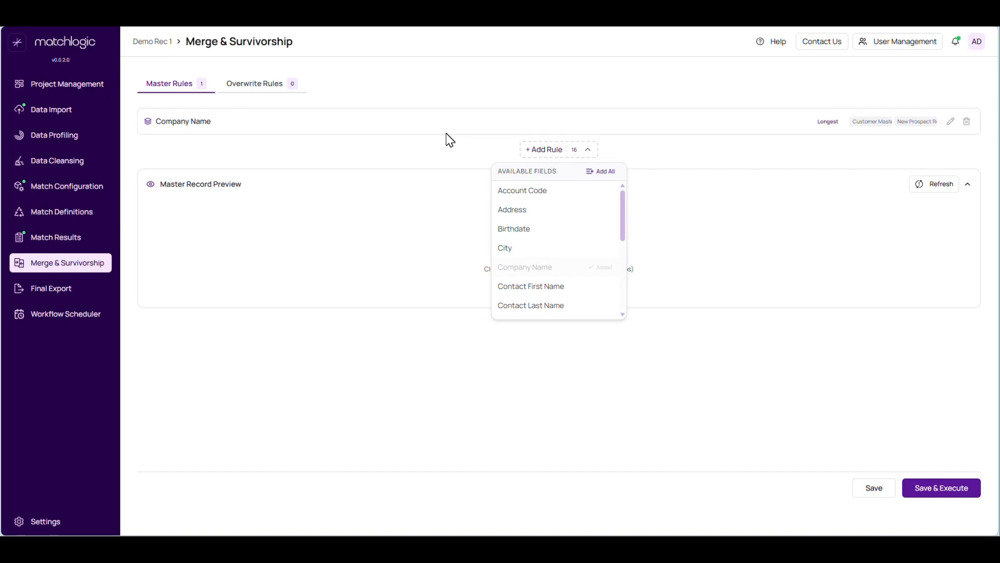
left_click(449, 158)
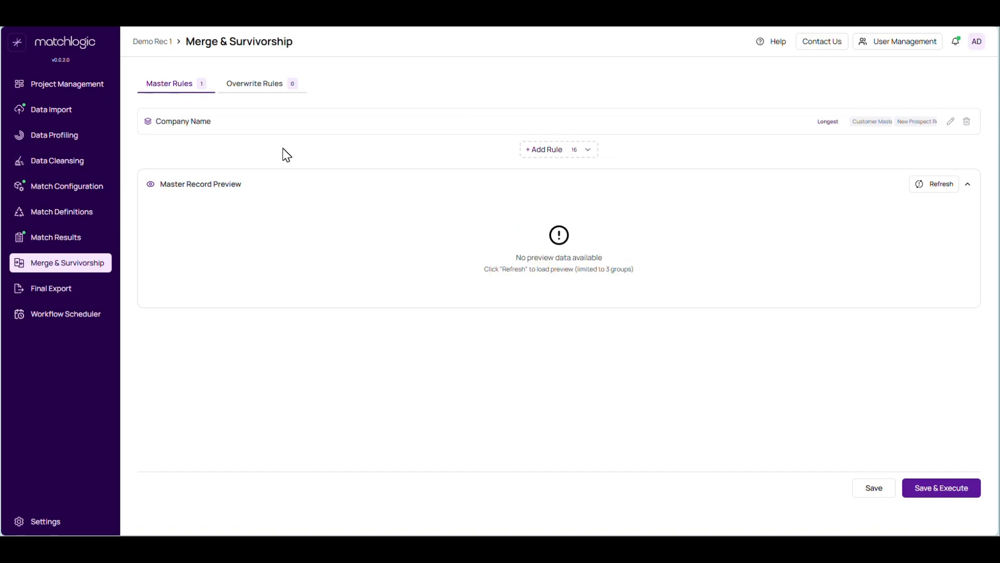
left_click(953, 495)
Add an Address overwrite rule that takes data from Customer Master and New Prospect Records.
left_click(252, 97)
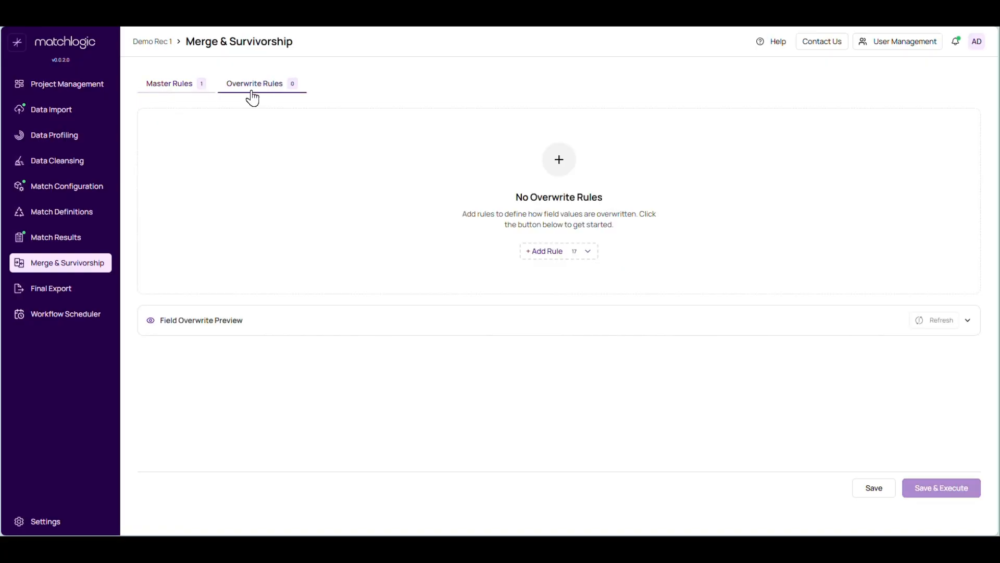
left_click(553, 253)
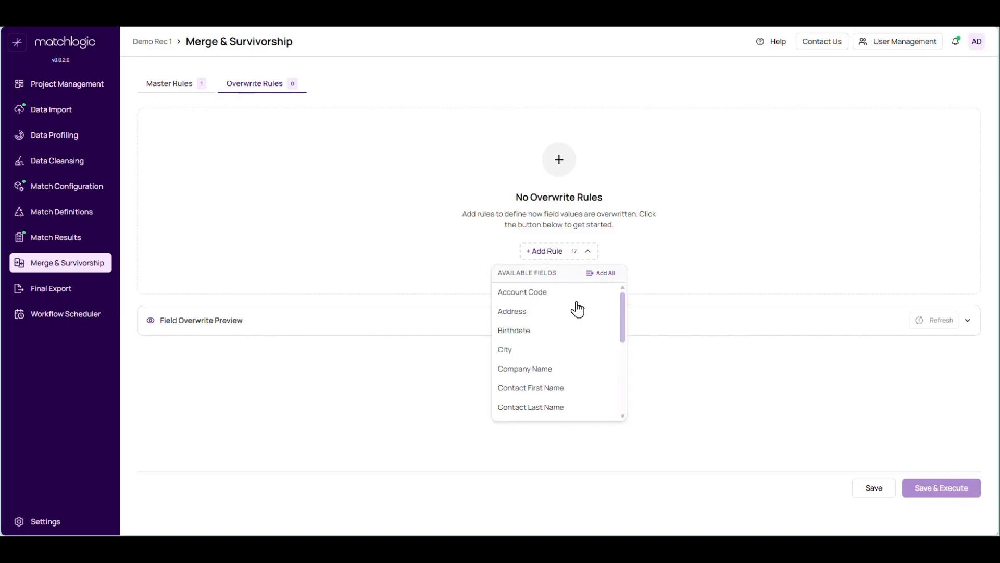
scroll(575, 320, "down", 3)
scroll(573, 320, "up", 4)
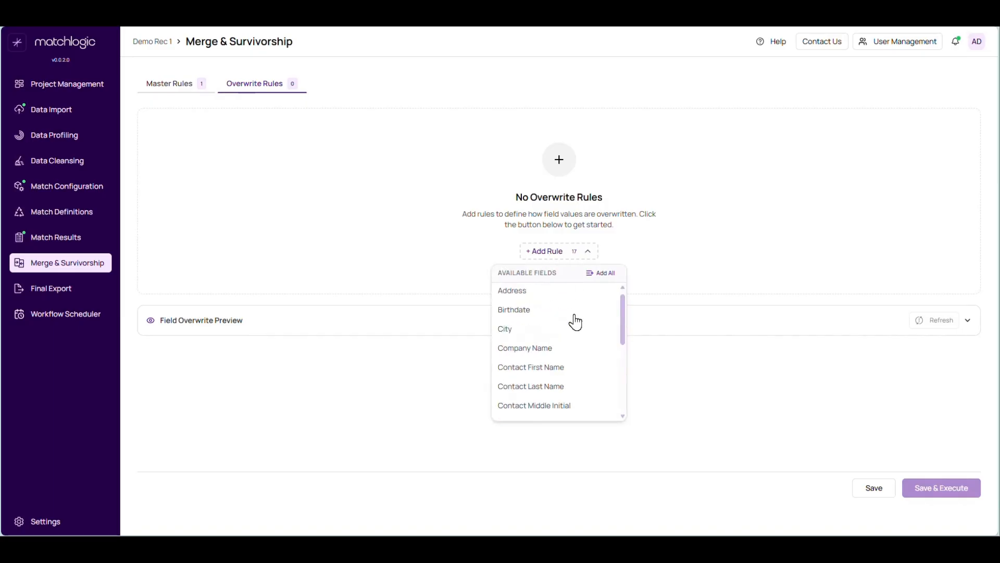
left_click(523, 312)
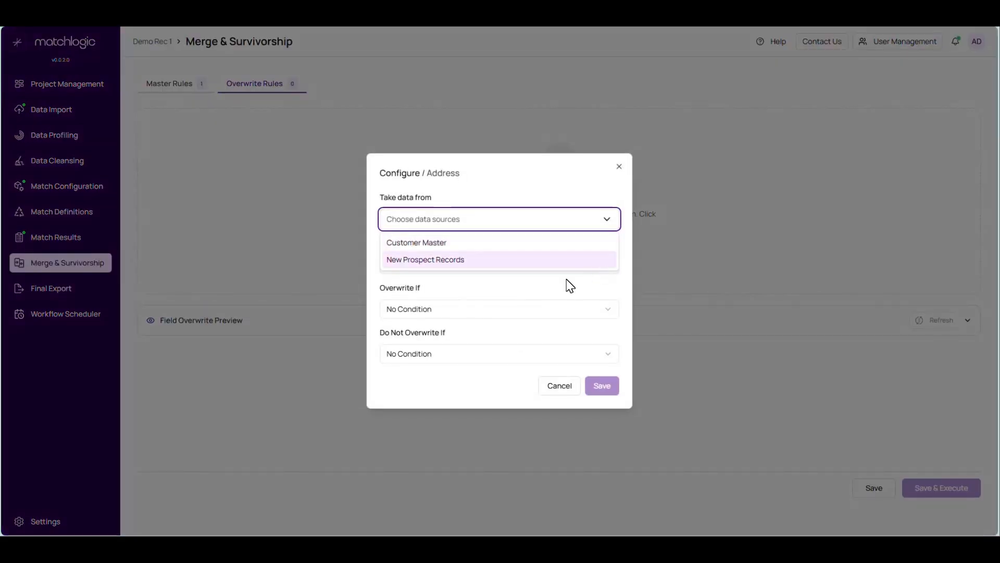
left_click(458, 243)
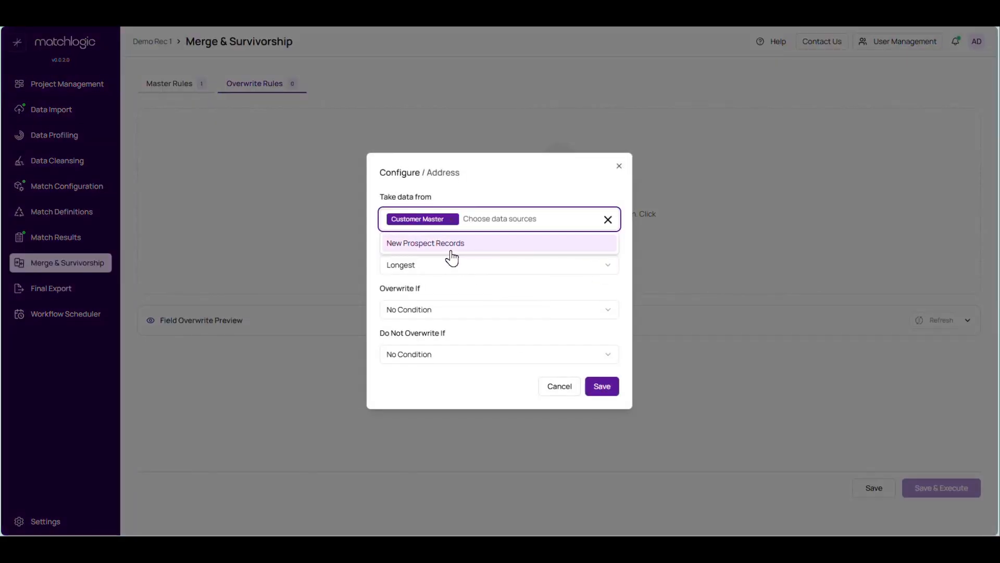
left_click(447, 245)
Set the Address rule to overwrite if Field is Empty, then save it and execute the overwrite rules.
left_click(468, 316)
left_click(416, 355)
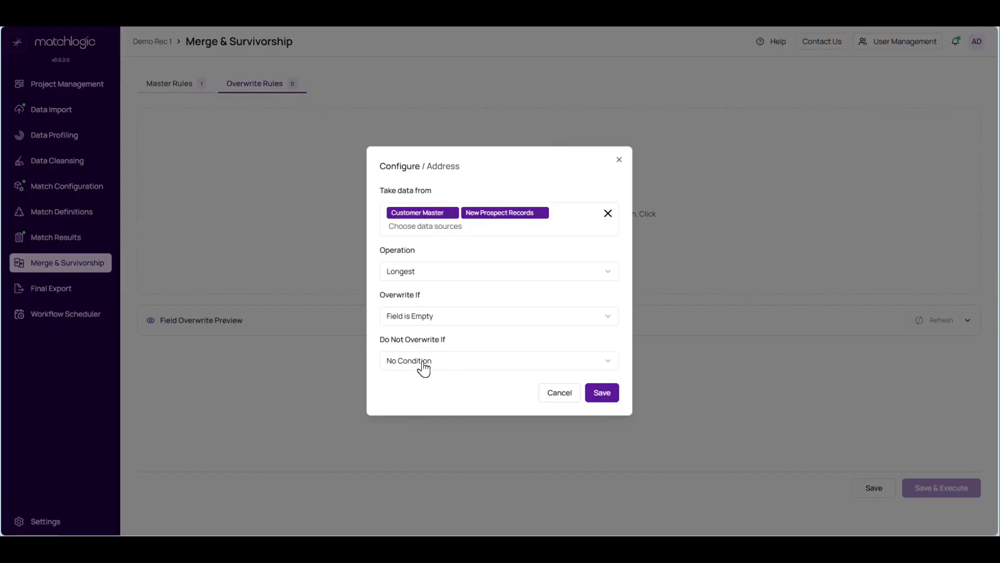
left_click(605, 393)
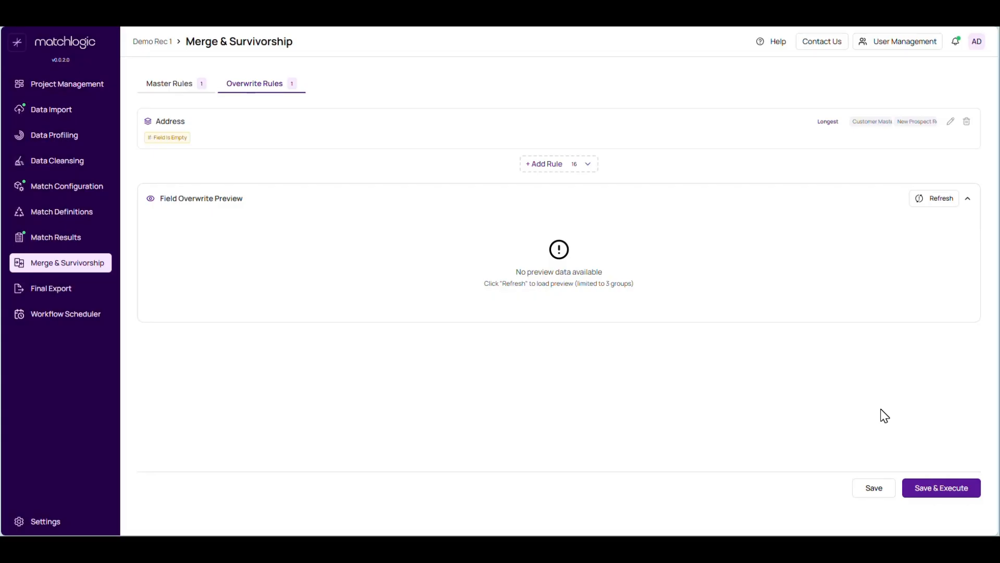
left_click(935, 490)
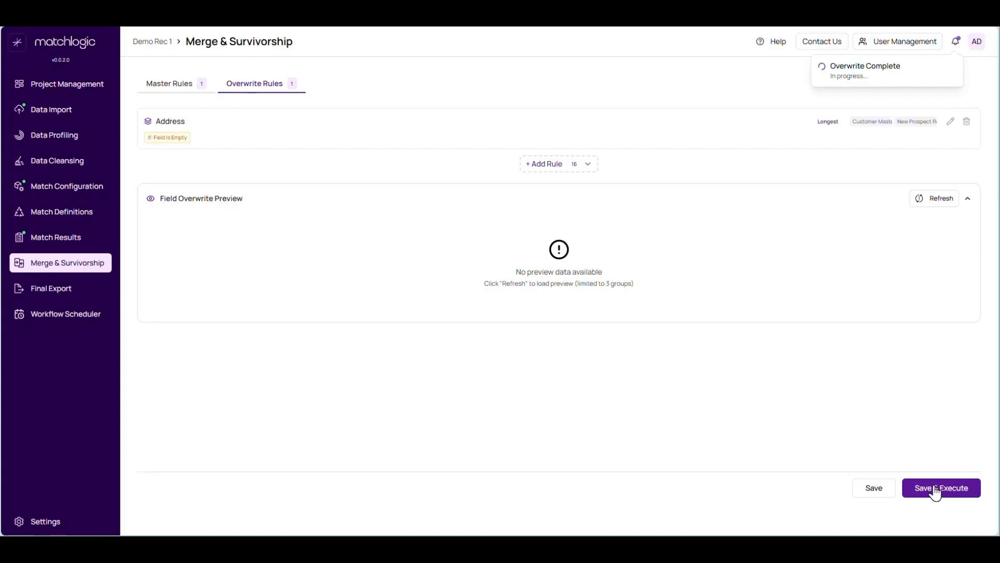